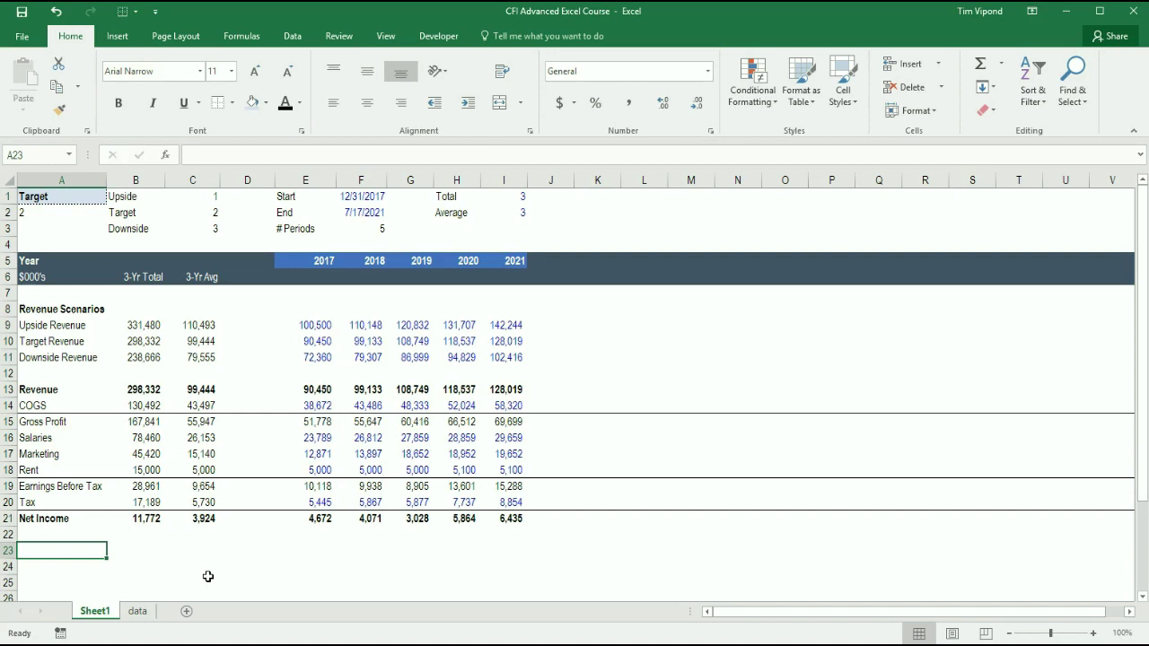
# - Freeze panes at D7 so rows 1–6 and columns A–C stay fixed
pyautogui.click(247, 294)
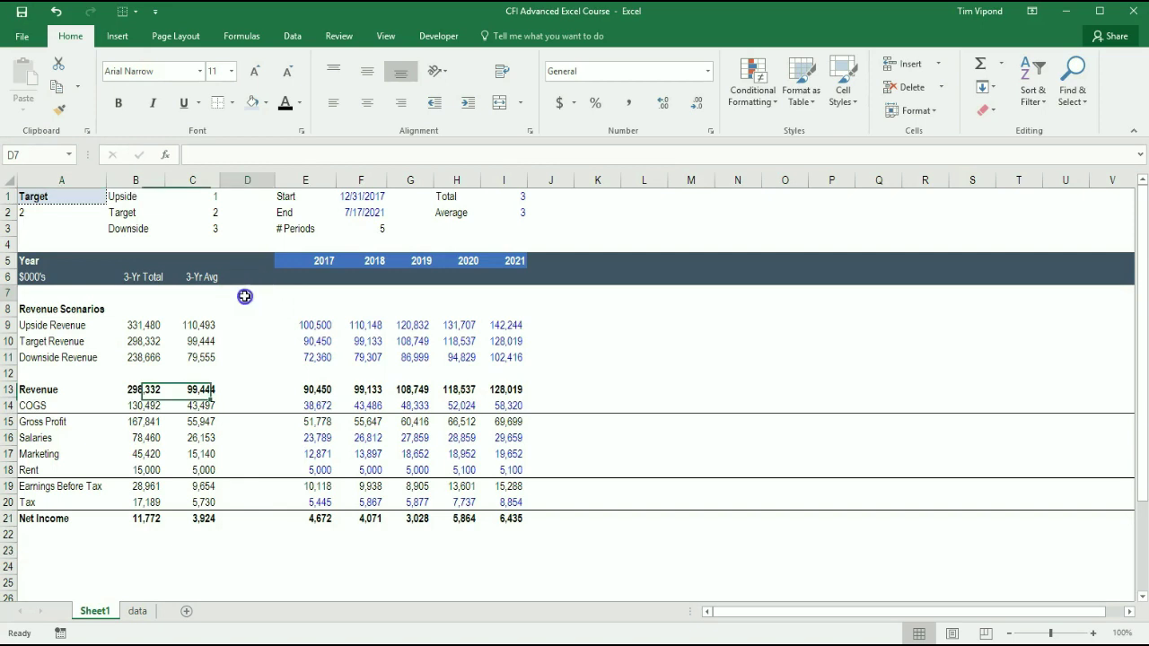
pyautogui.click(394, 41)
pyautogui.click(564, 93)
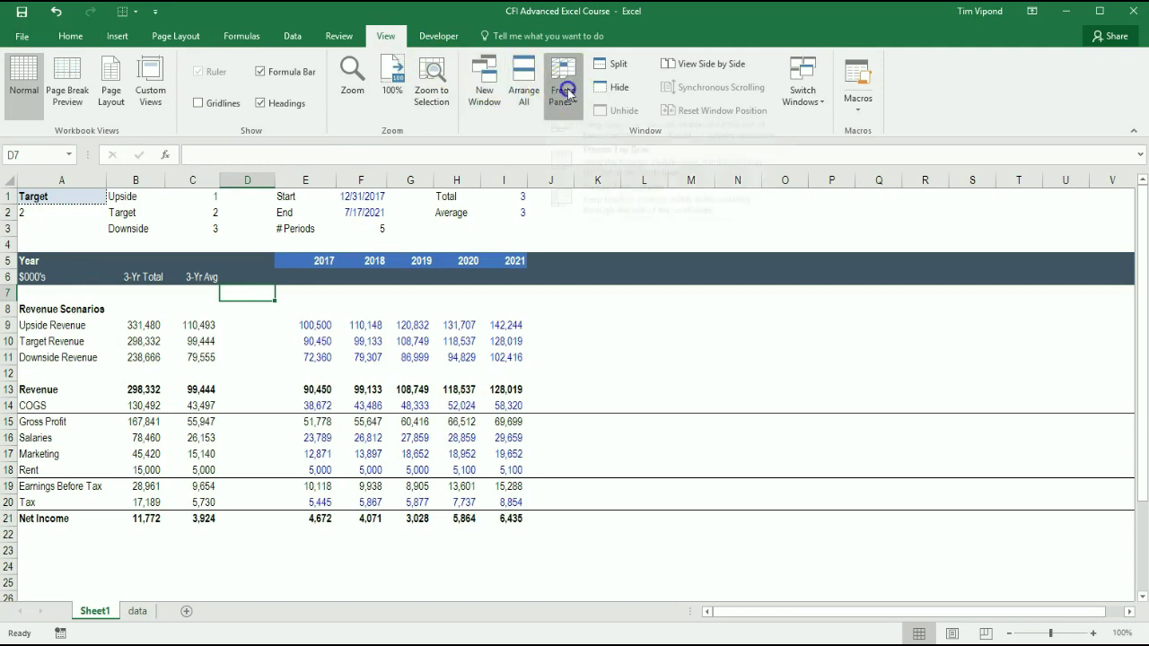
pyautogui.click(622, 148)
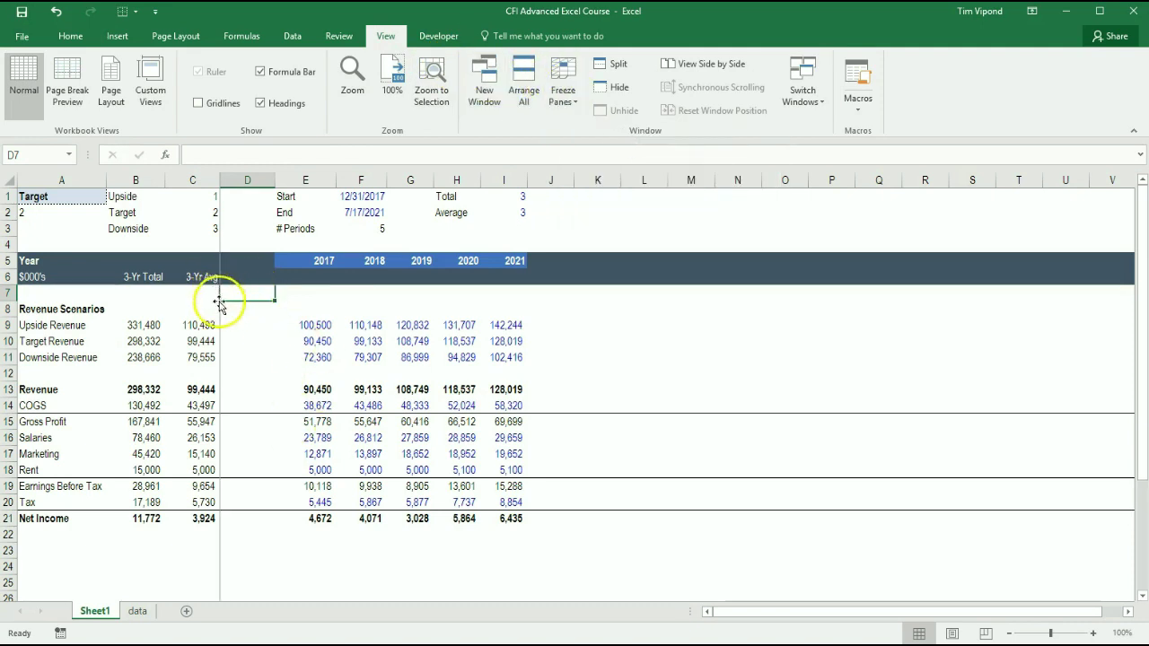
# - Scroll the sheet to confirm the year headings and row labels stay in place, ending at A24
pyautogui.click(260, 330)
pyautogui.scroll(-9, 264, 359)
pyautogui.scroll(9, 290, 410)
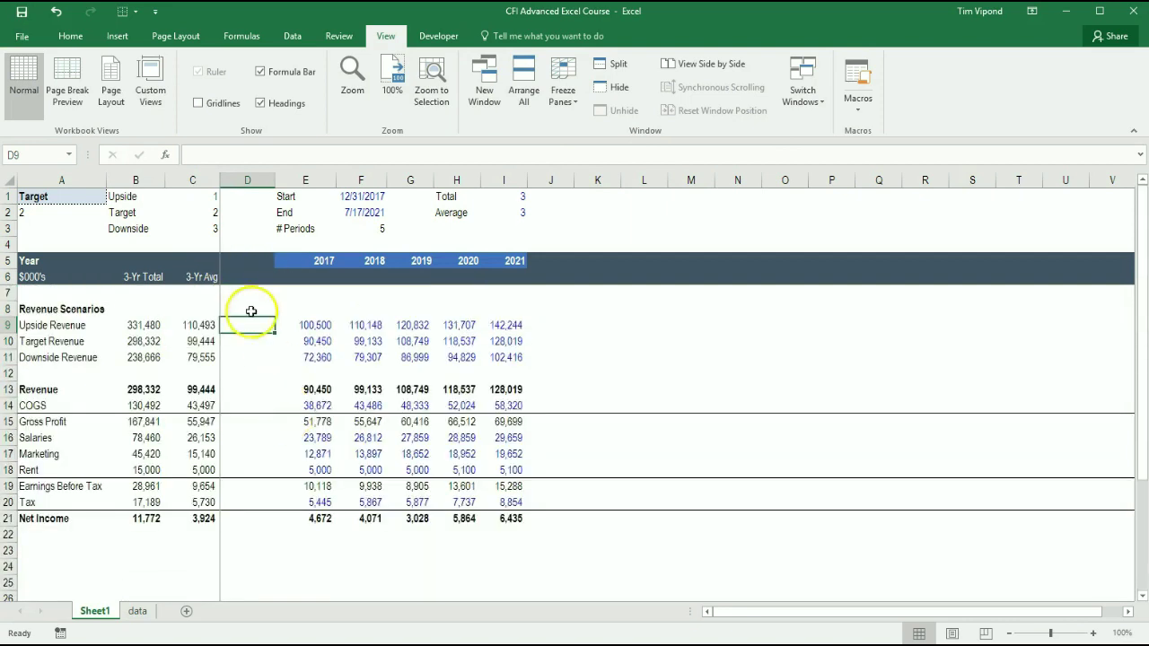
pyautogui.scroll(-4, 250, 323)
pyautogui.scroll(4, 256, 331)
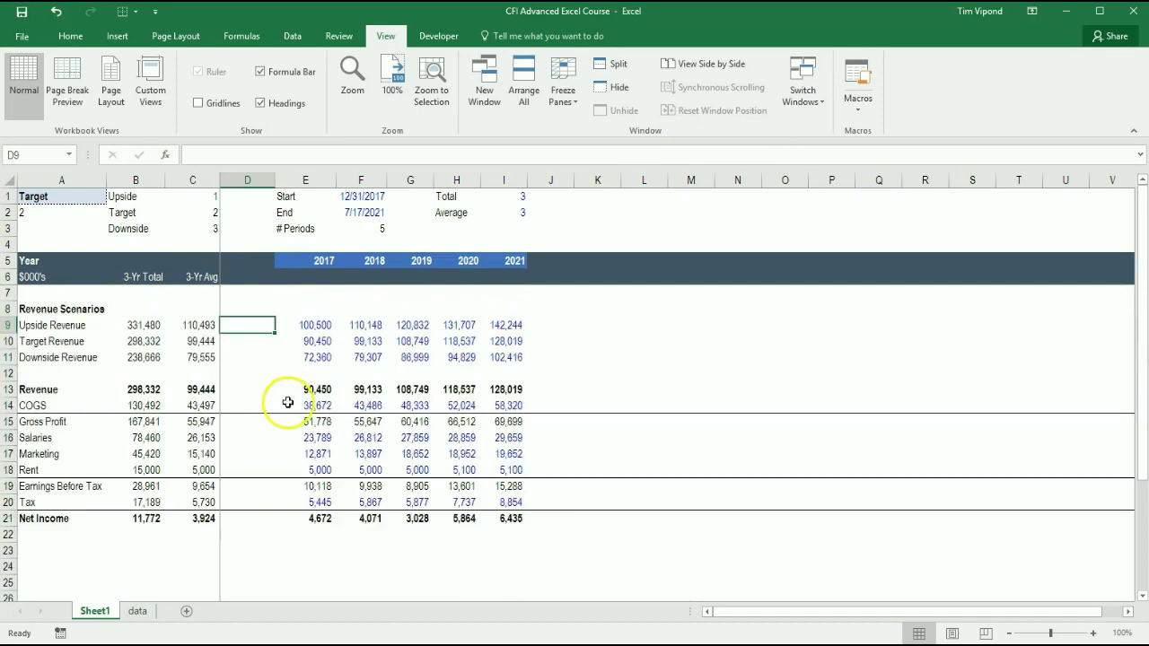
pyautogui.moveTo(306, 260); pyautogui.dragTo(526, 267)
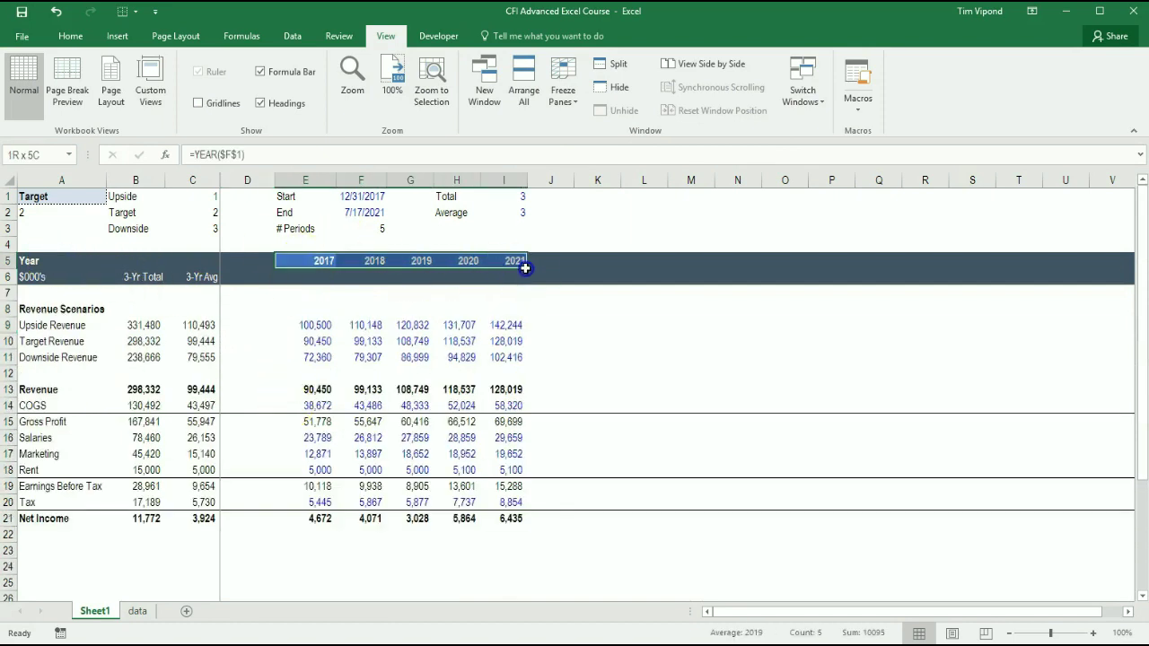
pyautogui.click(368, 406)
pyautogui.scroll(-2, 370, 413)
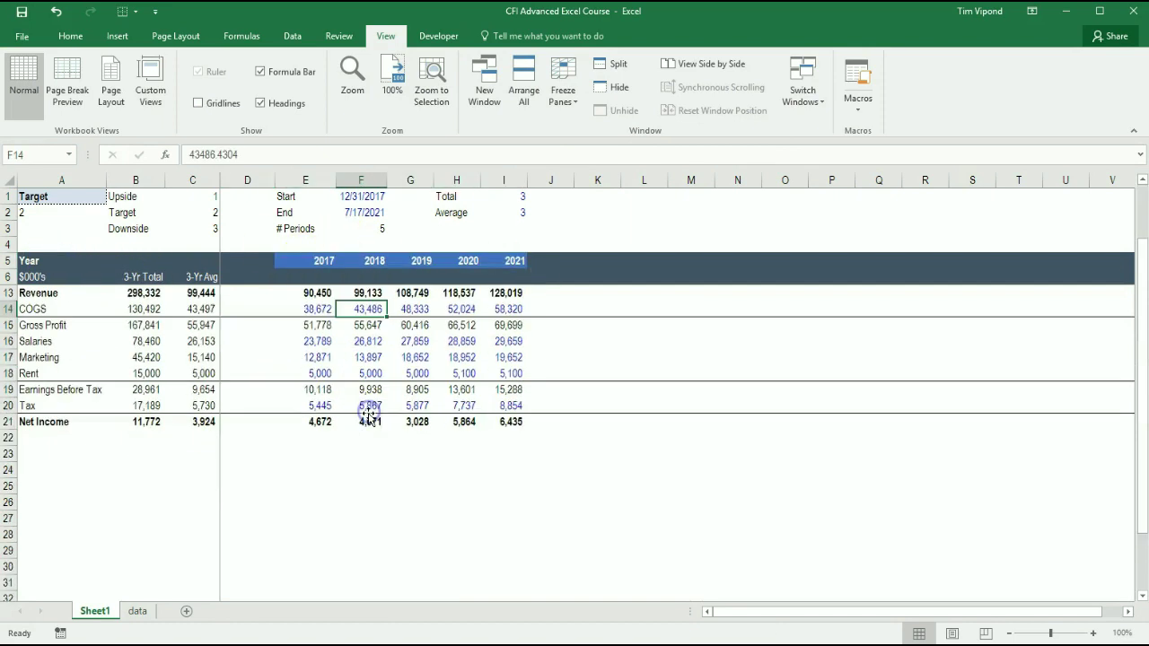
pyautogui.scroll(2, 370, 417)
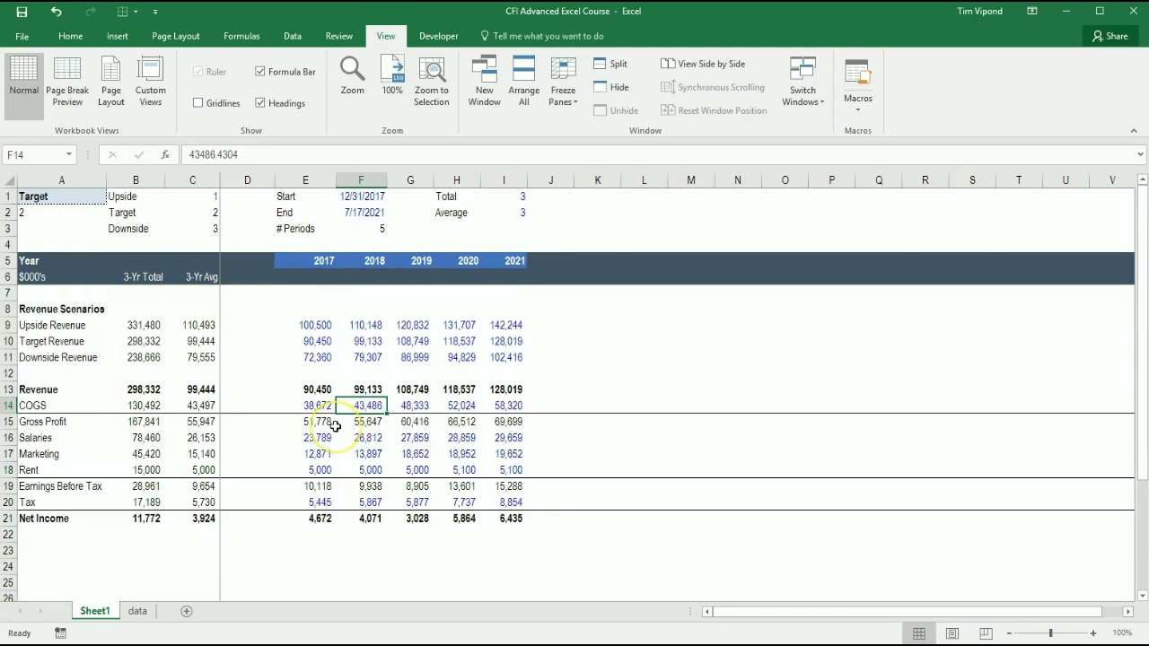
pyautogui.click(42, 567)
pyautogui.scroll(-2, 90, 566)
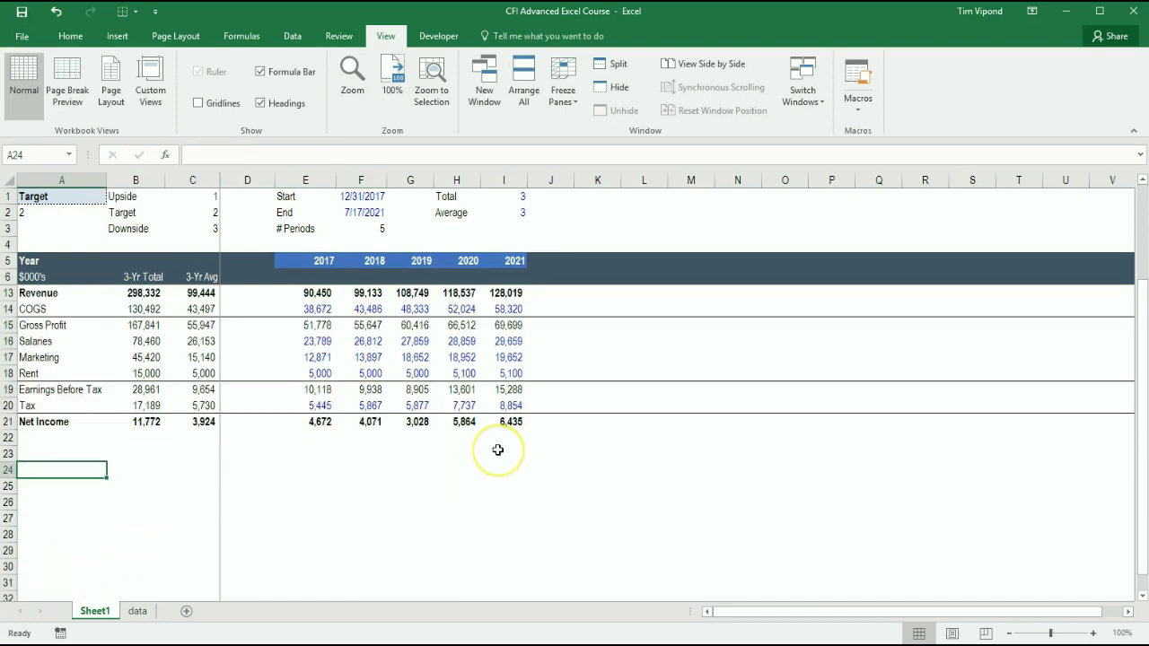
# - Enter 'Debt Assumptions' in A24, 'Loan Amount' in A25 and 5%000 in B25, then open Format Cells
pyautogui.write('Debt')
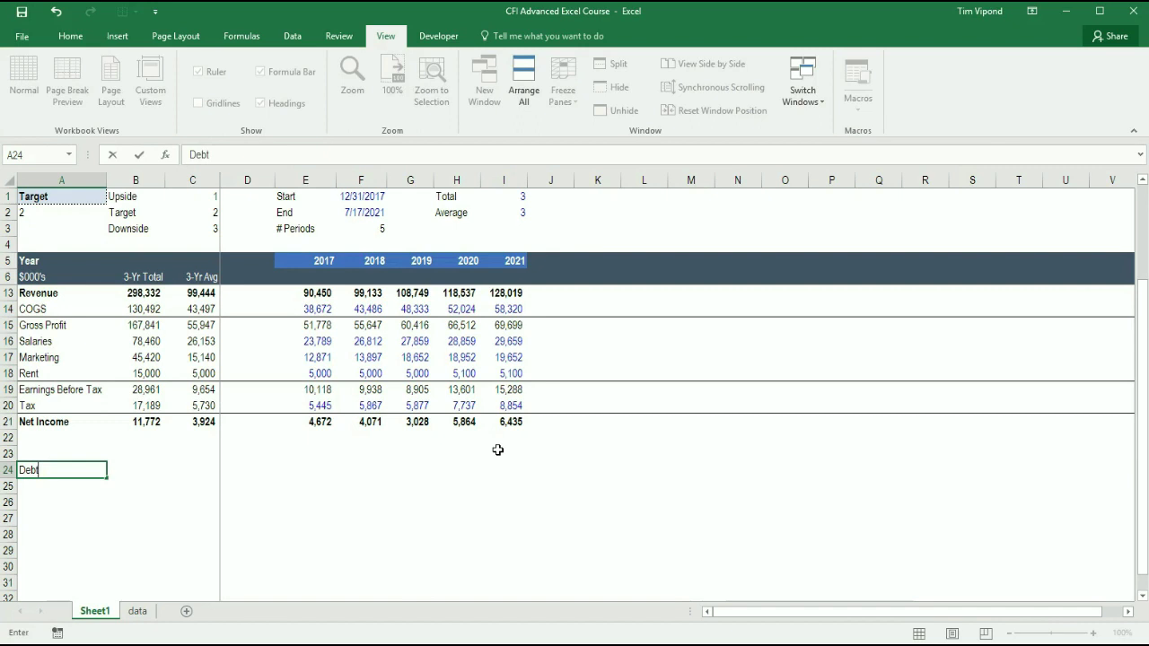
pyautogui.write(' Assumptions')
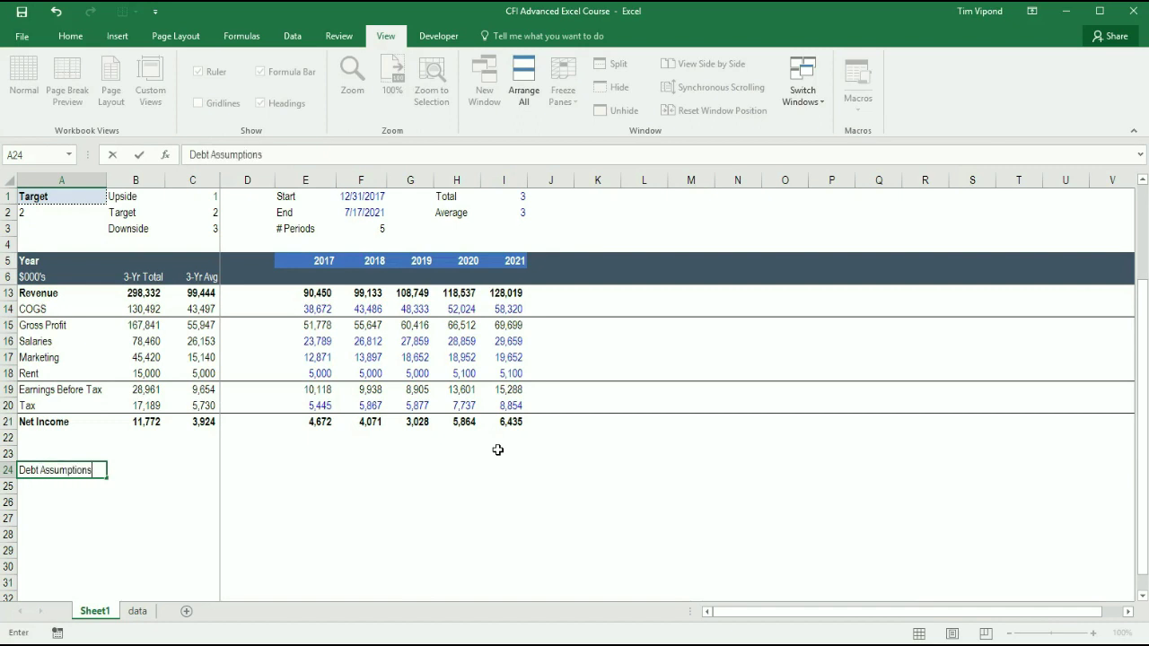
pyautogui.press('Return')
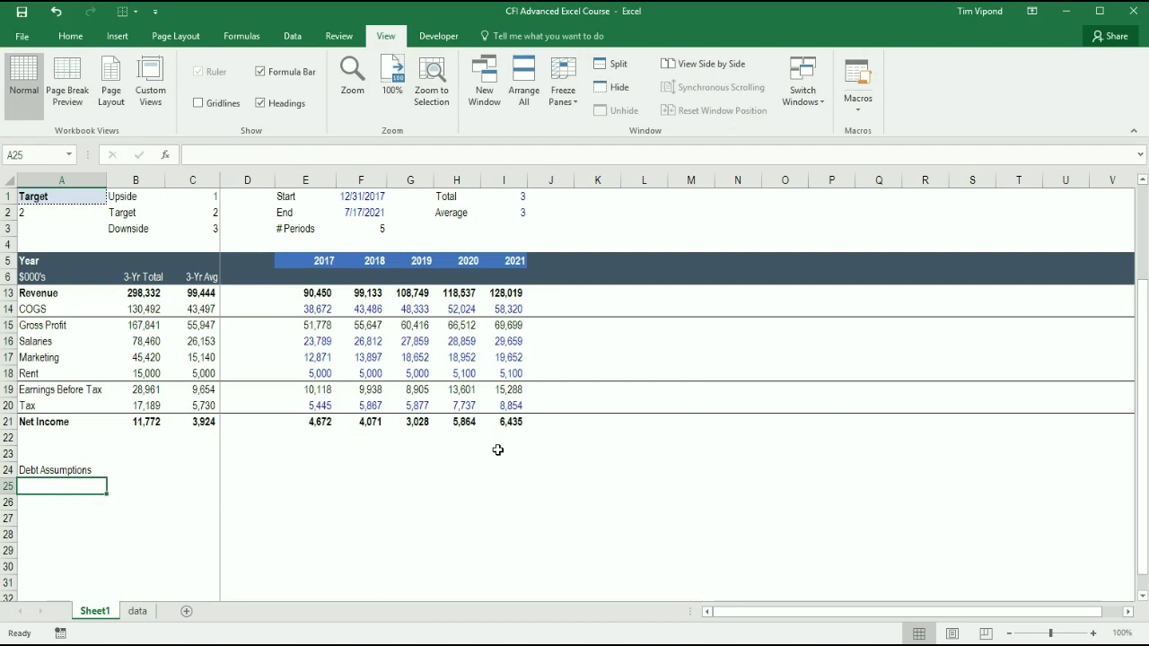
pyautogui.write('Loan A')
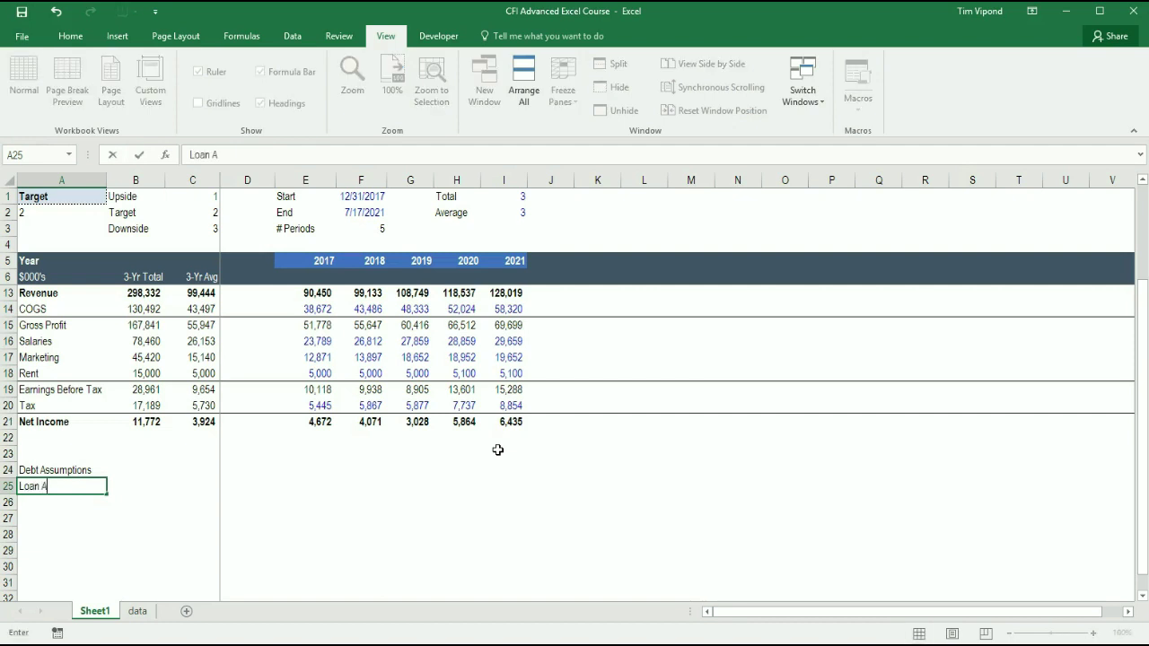
pyautogui.write('mount')
pyautogui.press('Tab')
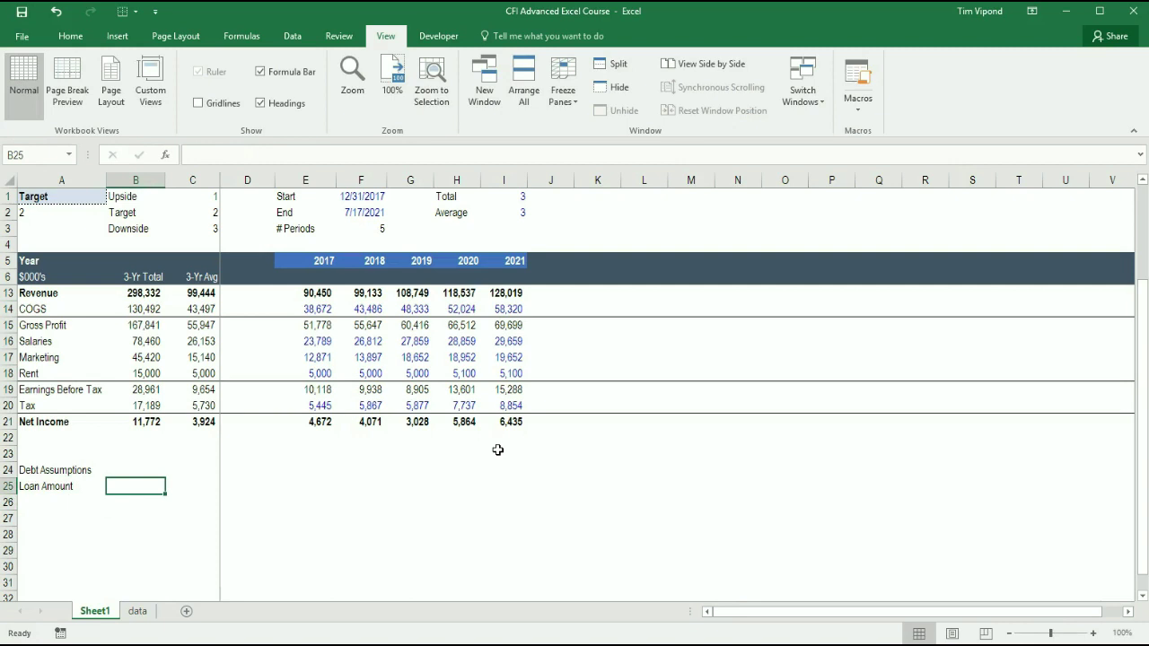
pyautogui.write('5%')
pyautogui.write('000')
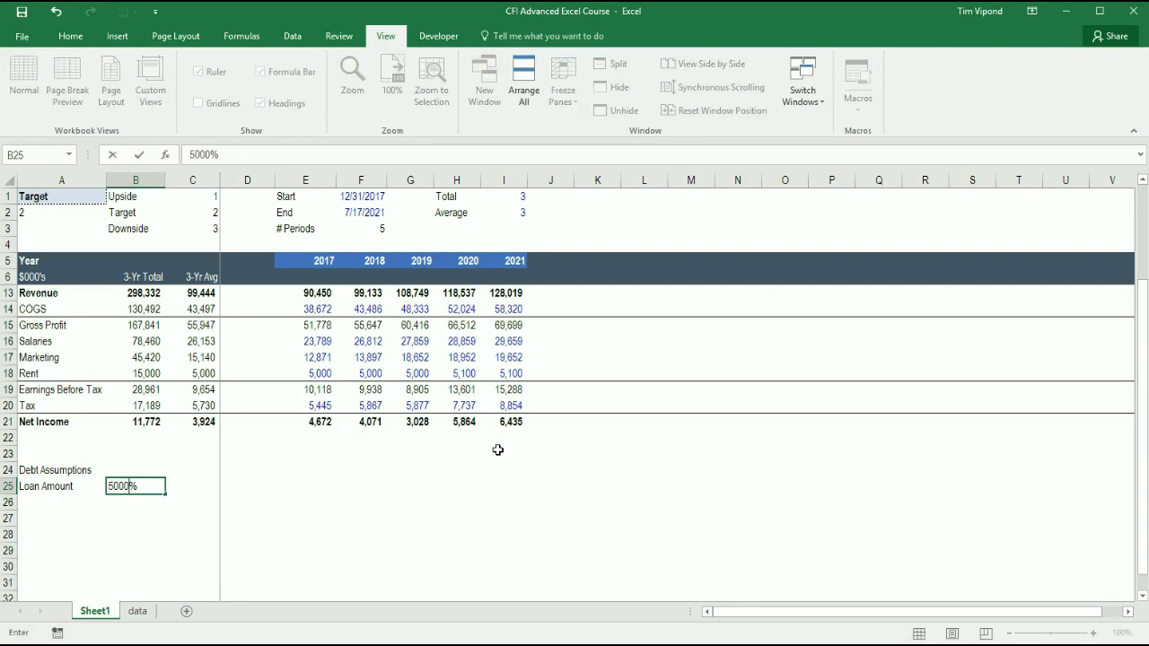
pyautogui.hotkey('ctrl', 'Return')
pyautogui.hotkey('ctrl', '1')
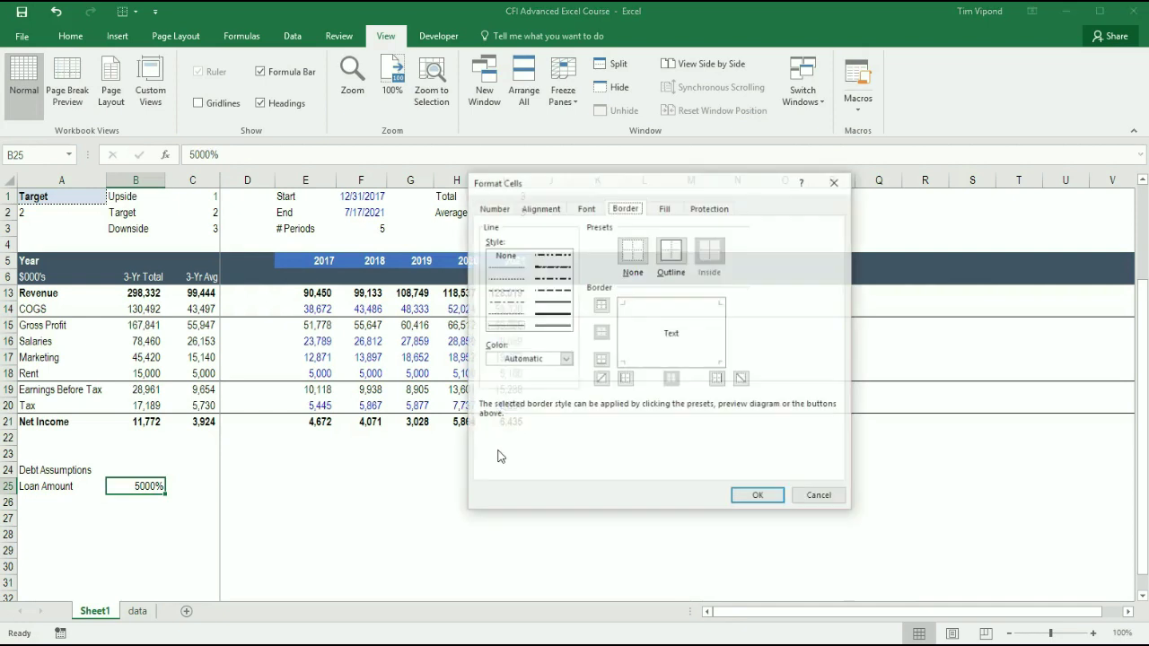
# - Format B25 as Number with 0 decimals, a 1000 separator and parenthesised negatives
pyautogui.click(492, 207)
pyautogui.click(496, 248)
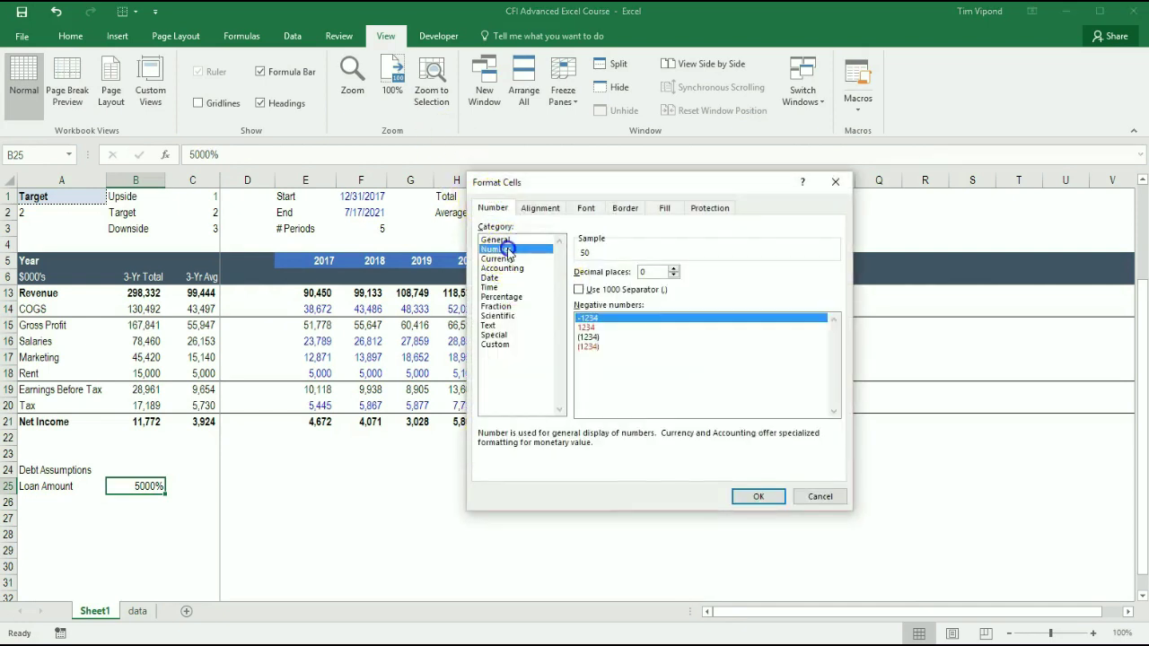
pyautogui.click(629, 336)
pyautogui.click(642, 289)
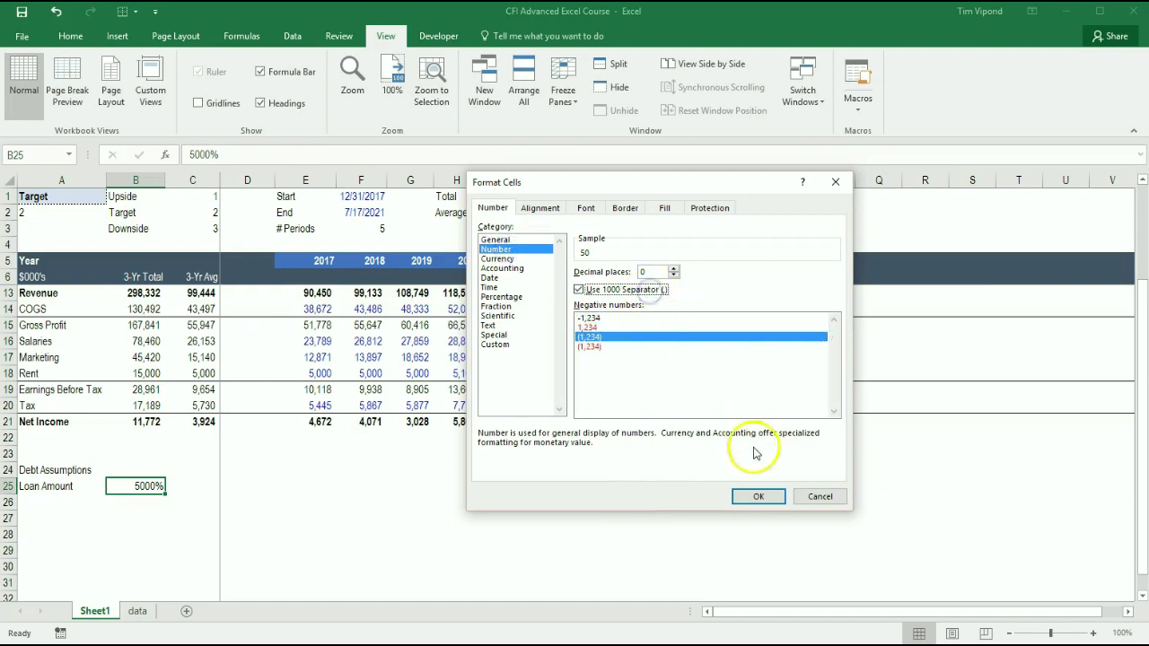
pyautogui.click(759, 496)
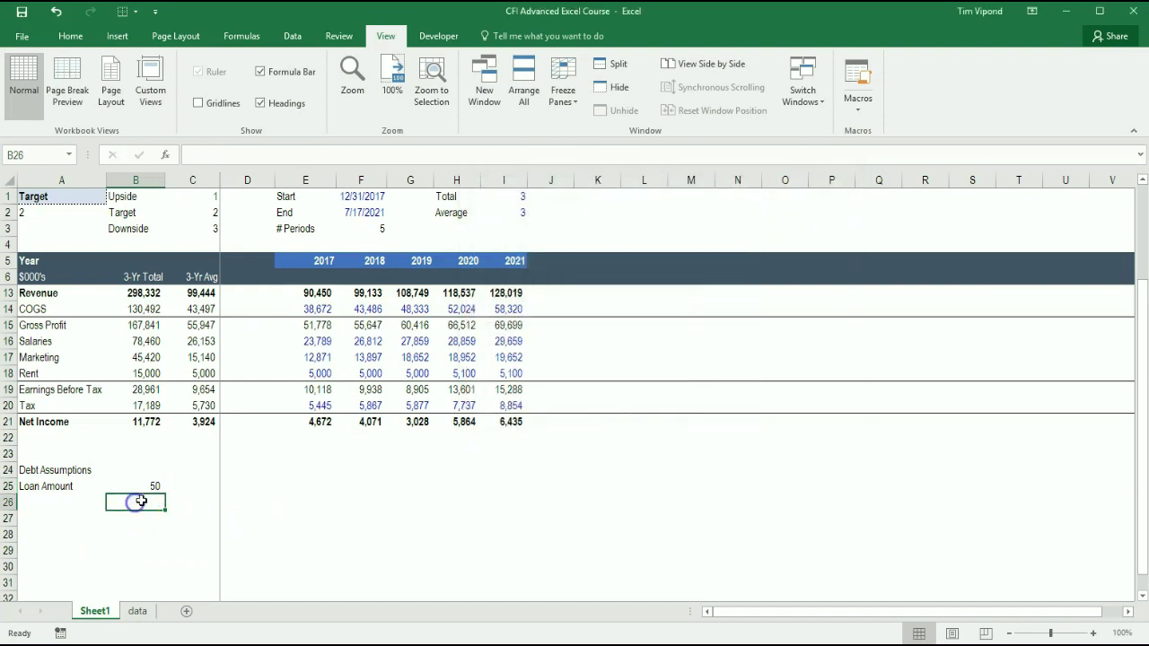
# - Re-enter 5,000 as the loan amount in B25, then move to A26
pyautogui.click(151, 485)
pyautogui.write('5,000')
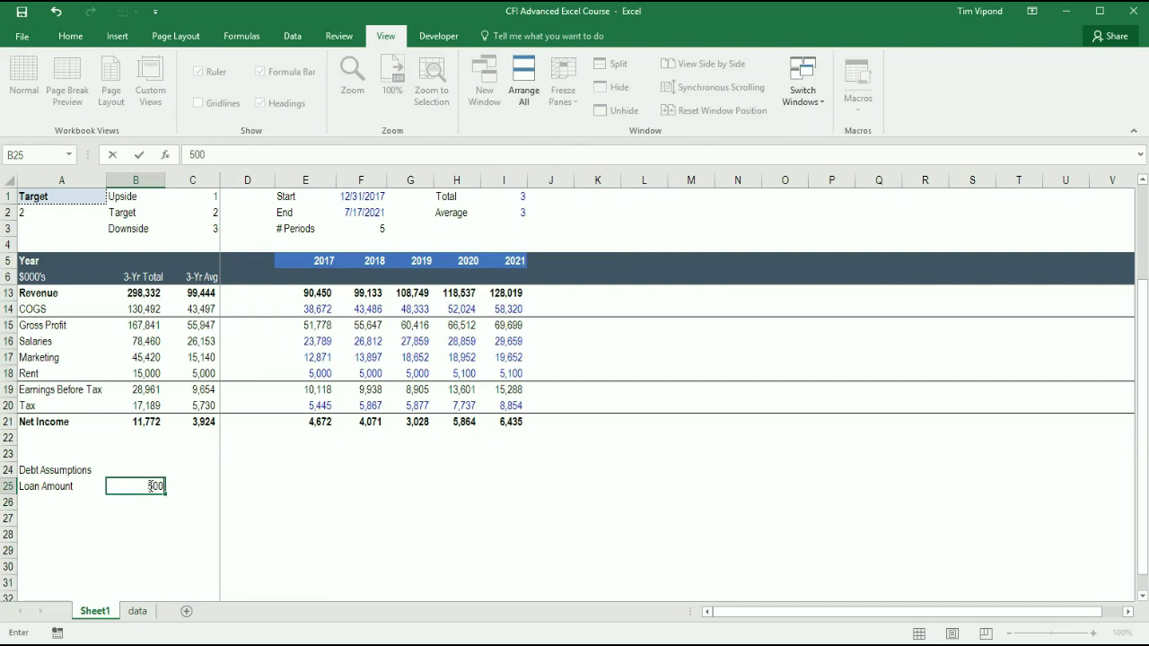
pyautogui.press('Return')
pyautogui.press('Return')
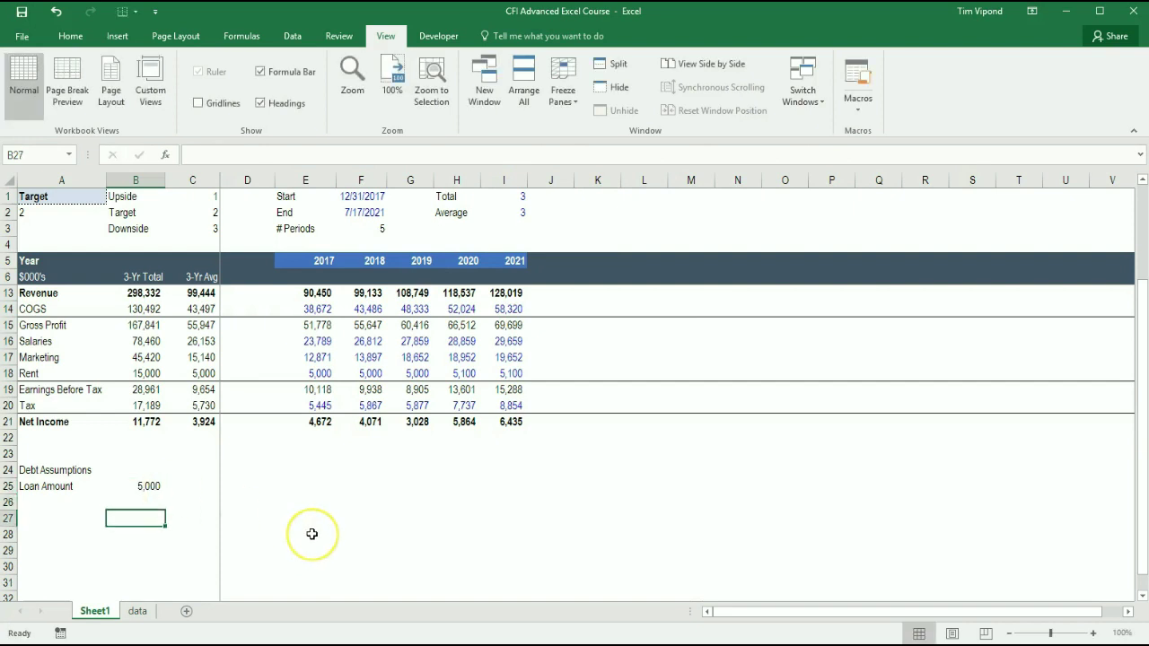
pyautogui.press('Up')
pyautogui.press('Up')
pyautogui.press('Left')
pyautogui.press('Down')
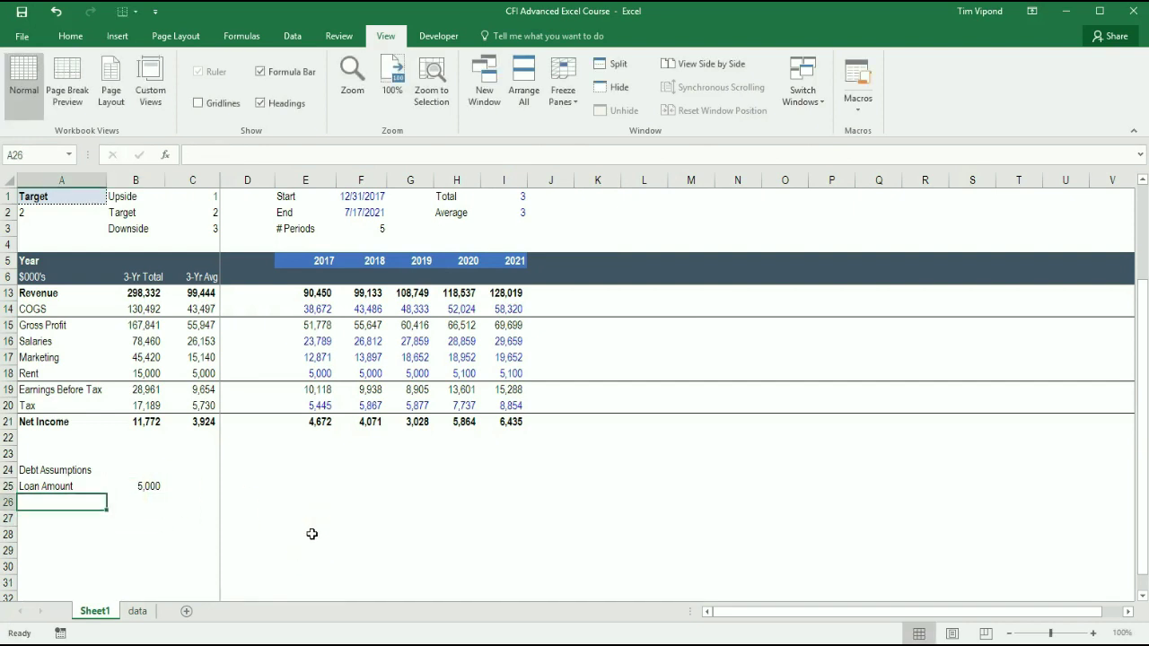
# - Add the Term label in A26 with a value of 5 in B26
pyautogui.write('Term')
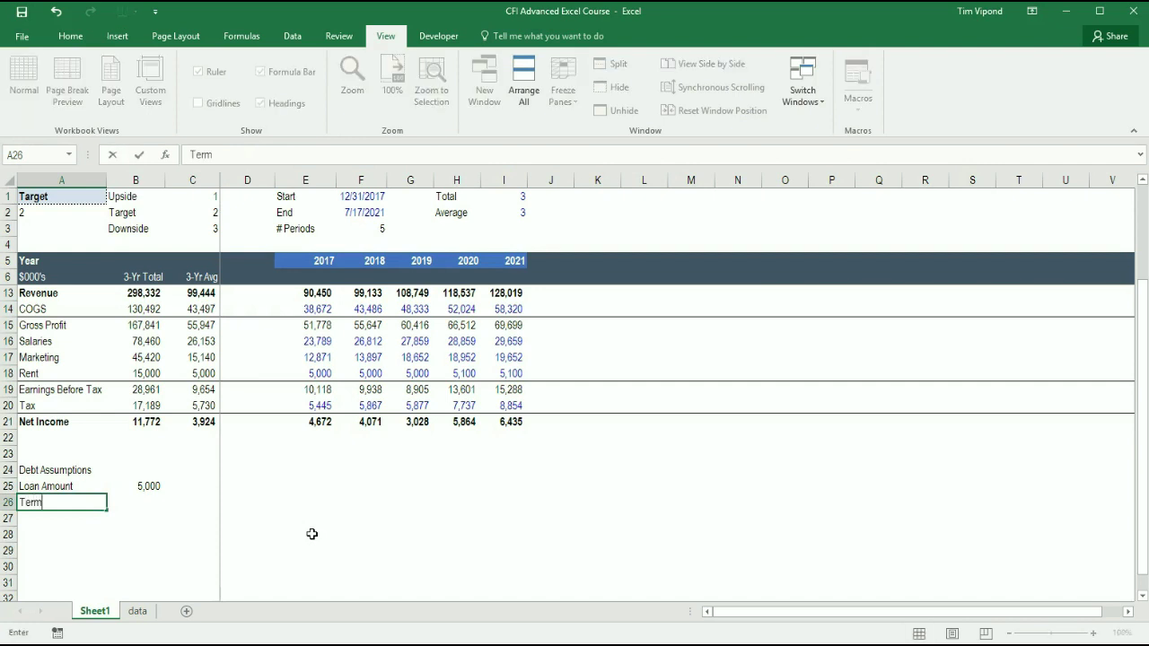
pyautogui.press('Tab')
pyautogui.write('5')
pyautogui.press('Return')
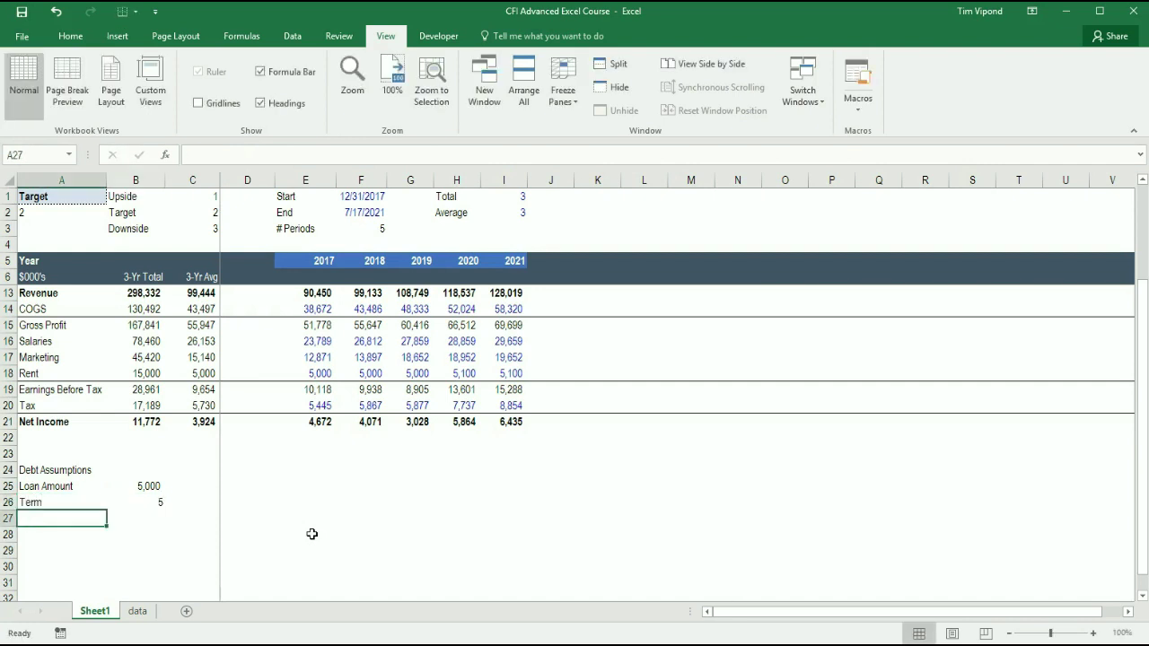
pyautogui.press('Up')
pyautogui.press('Right')
pyautogui.press('Right')
pyautogui.press('Down')
pyautogui.press('Left')
pyautogui.press('Left')
# - Add the Rate label in A27 with 0.045 in B27
pyautogui.write('Rate')
pyautogui.press('Tab')
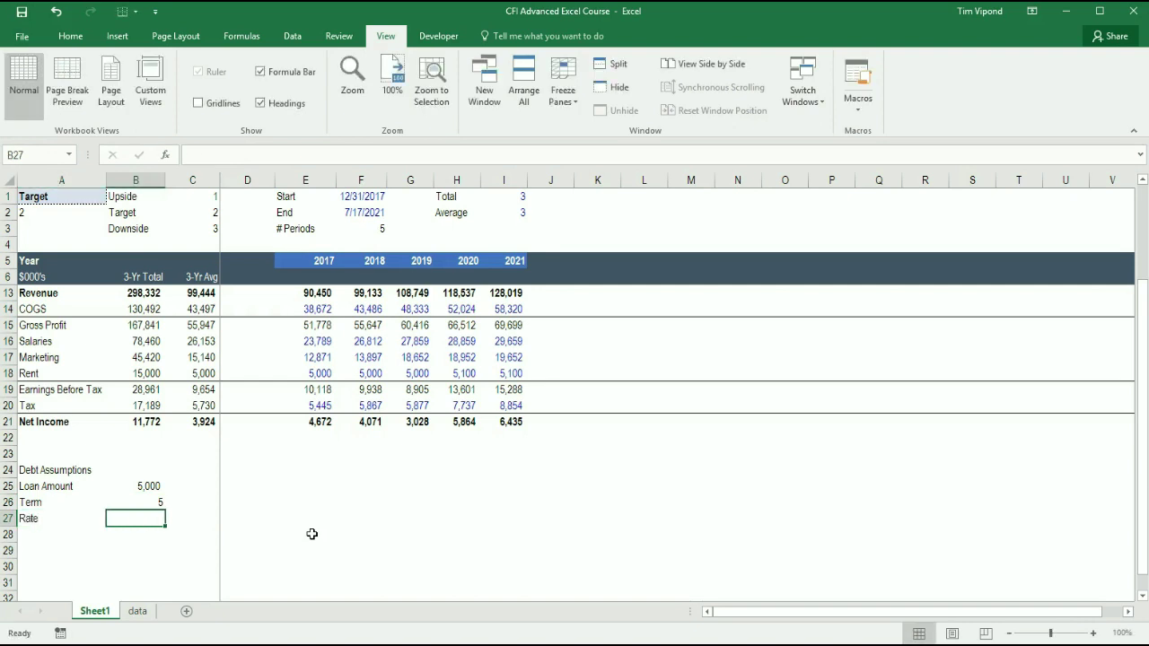
pyautogui.write('0.')
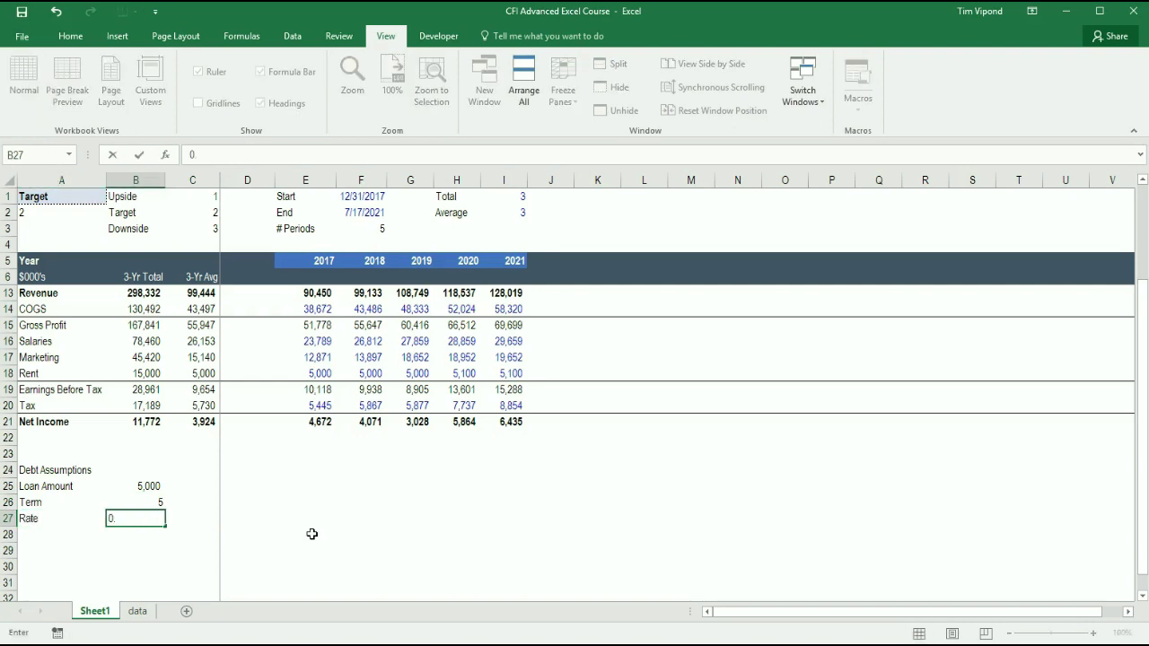
pyautogui.write('045')
pyautogui.press('Return')
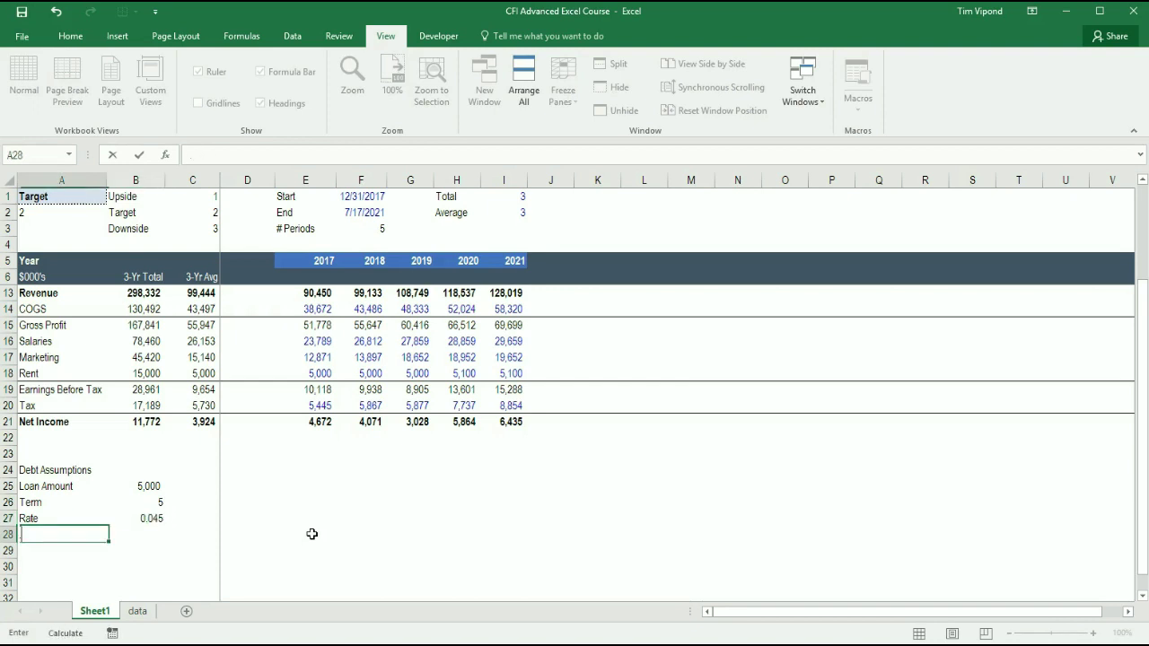
pyautogui.press('Up')
pyautogui.press('Right')
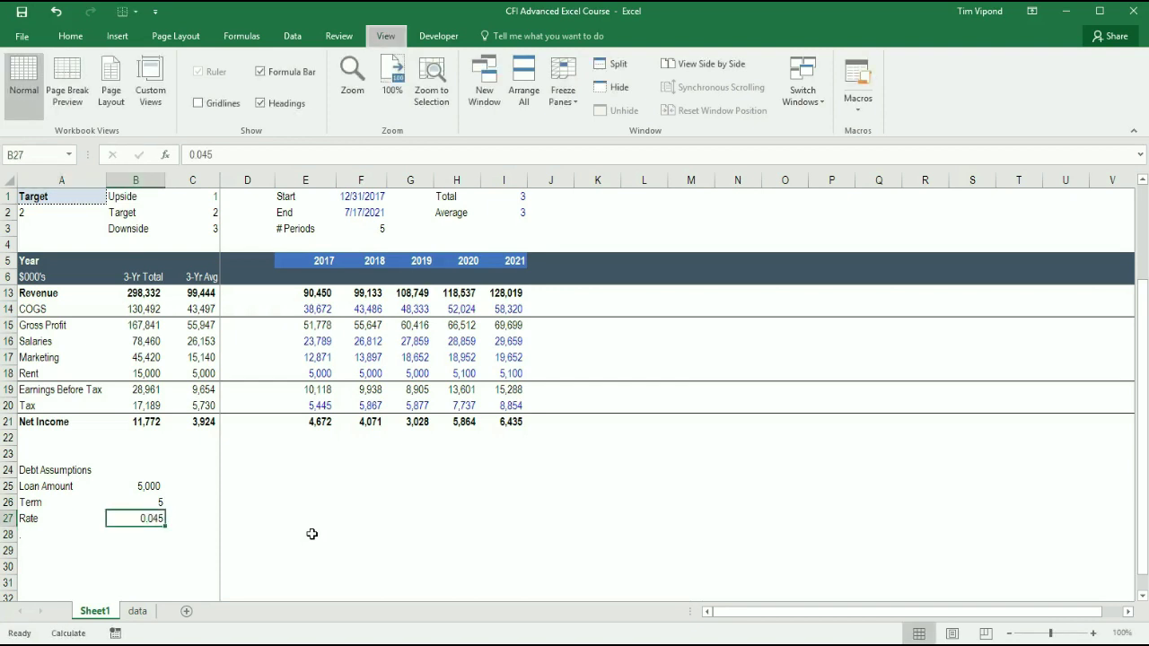
# - Format the rate in B27 as a percentage with one decimal, showing 4.5%
pyautogui.hotkey('alt', 'h')
pyautogui.press('p')
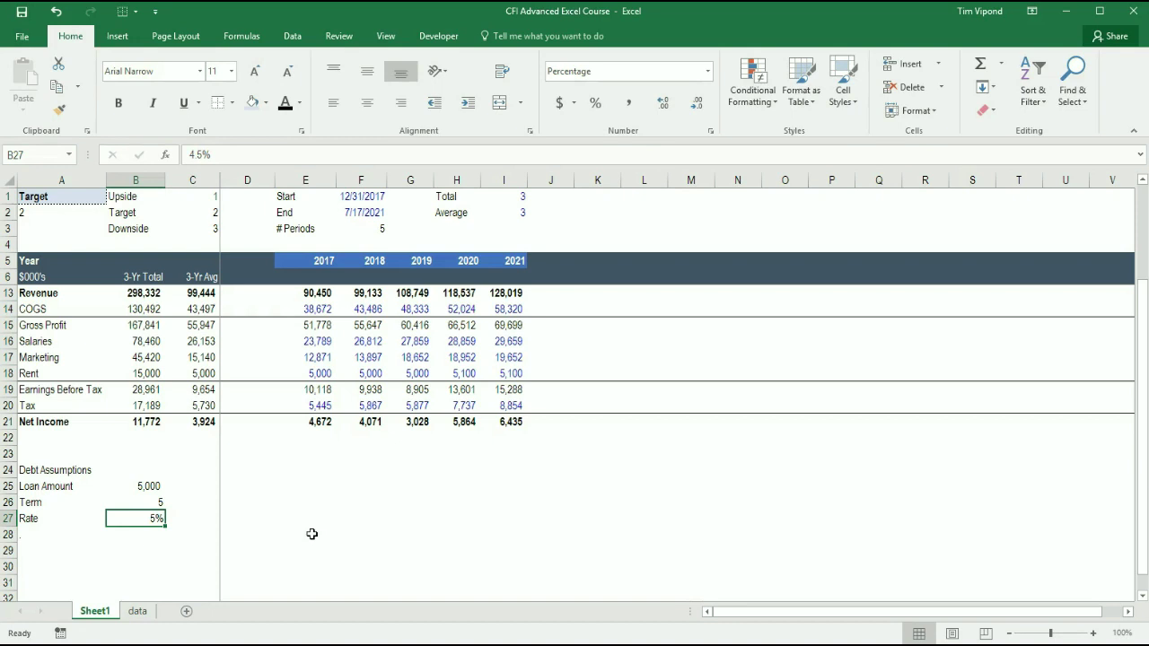
pyautogui.hotkey('alt', 'h')
pyautogui.press('0')
pyautogui.press('Up')
pyautogui.press('Up')
pyautogui.press('Down')
pyautogui.press('Left')
pyautogui.press('Down')
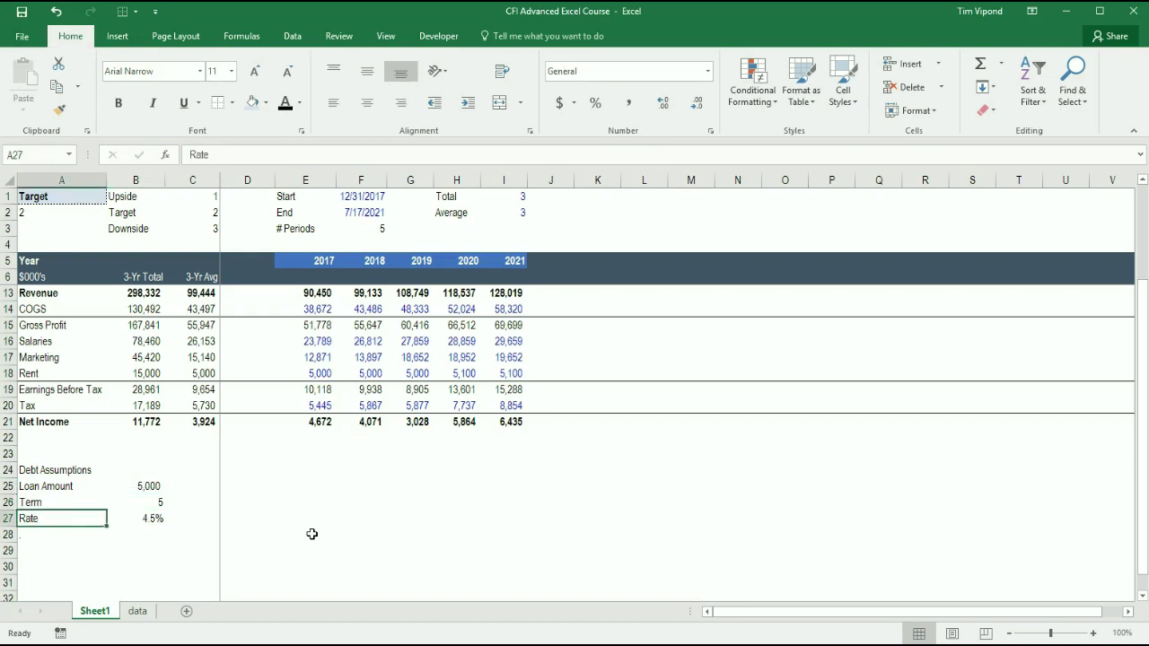
pyautogui.press('Down')
pyautogui.press('Up')
pyautogui.press('Right')
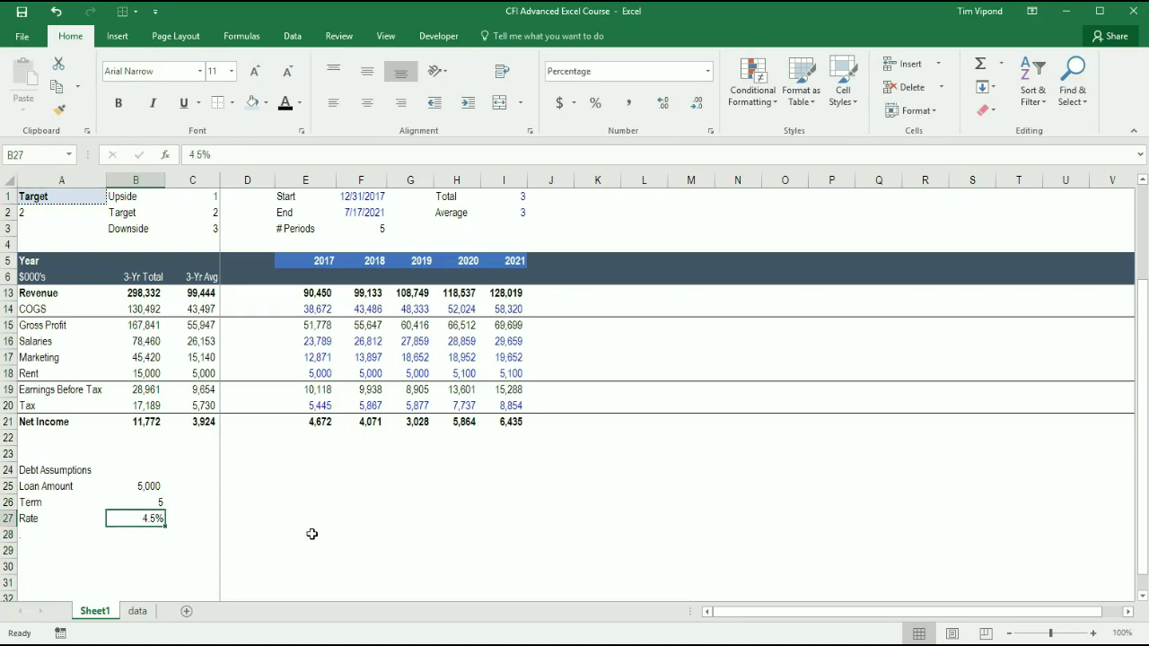
# - Select B25:B27 and set their font colour to the recent blue swatch
pyautogui.hotkey('shift', 'Up')
pyautogui.hotkey('shift', 'Up')
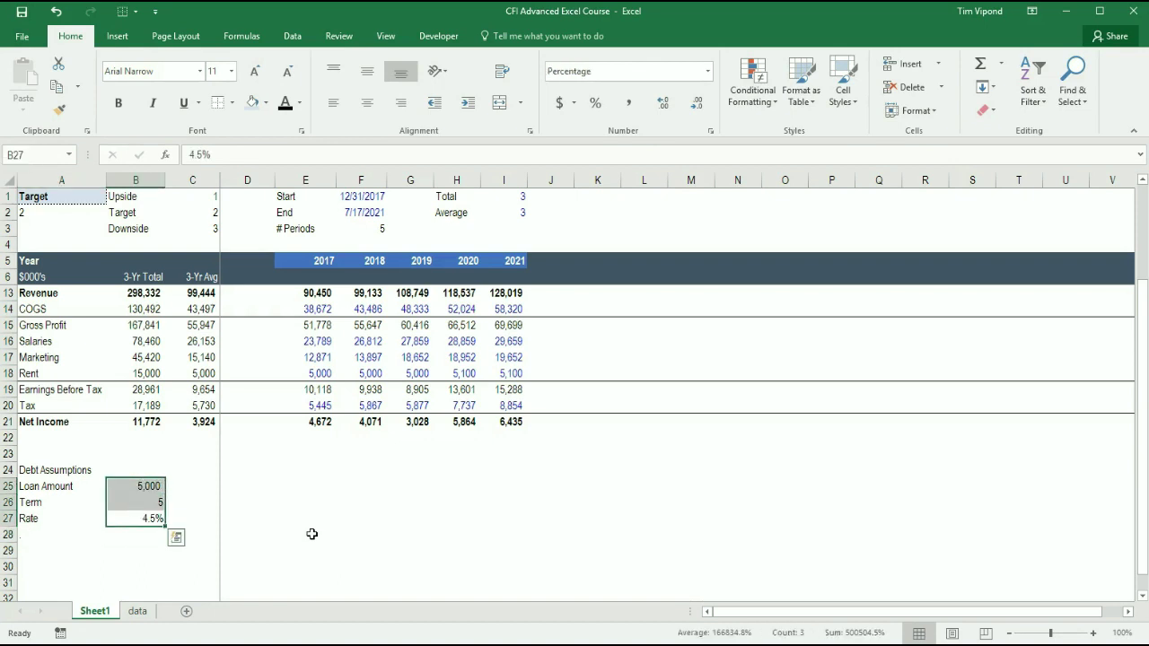
pyautogui.hotkey('ctrl', 'q')
pyautogui.press('Escape')
pyautogui.press('alt')
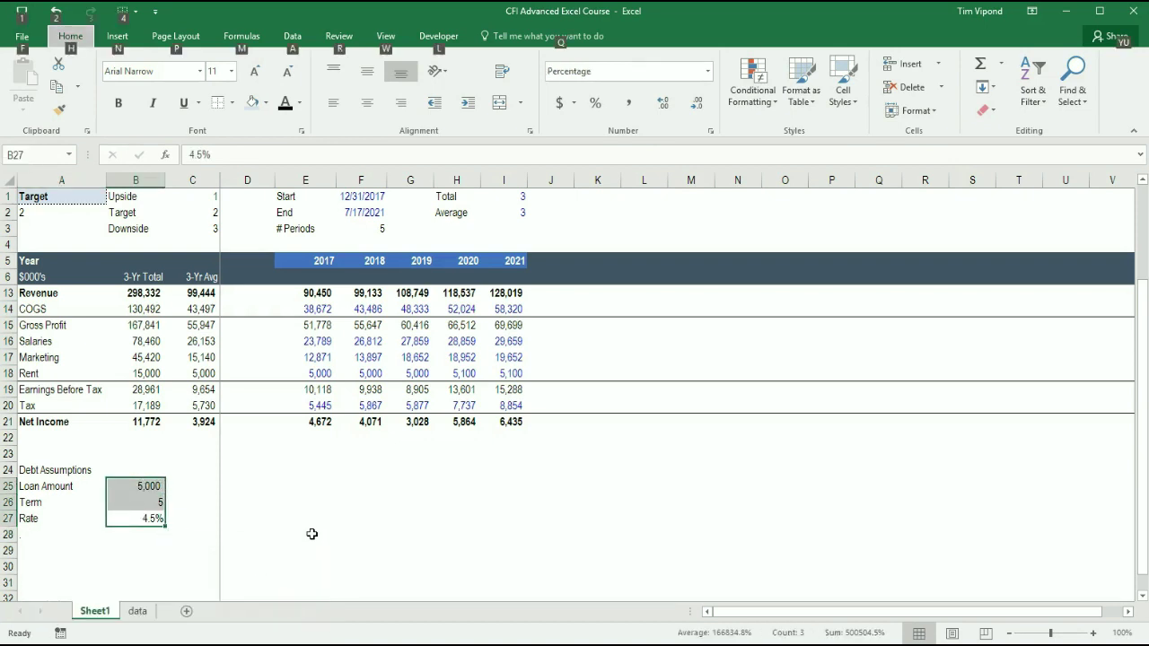
pyautogui.press('h')
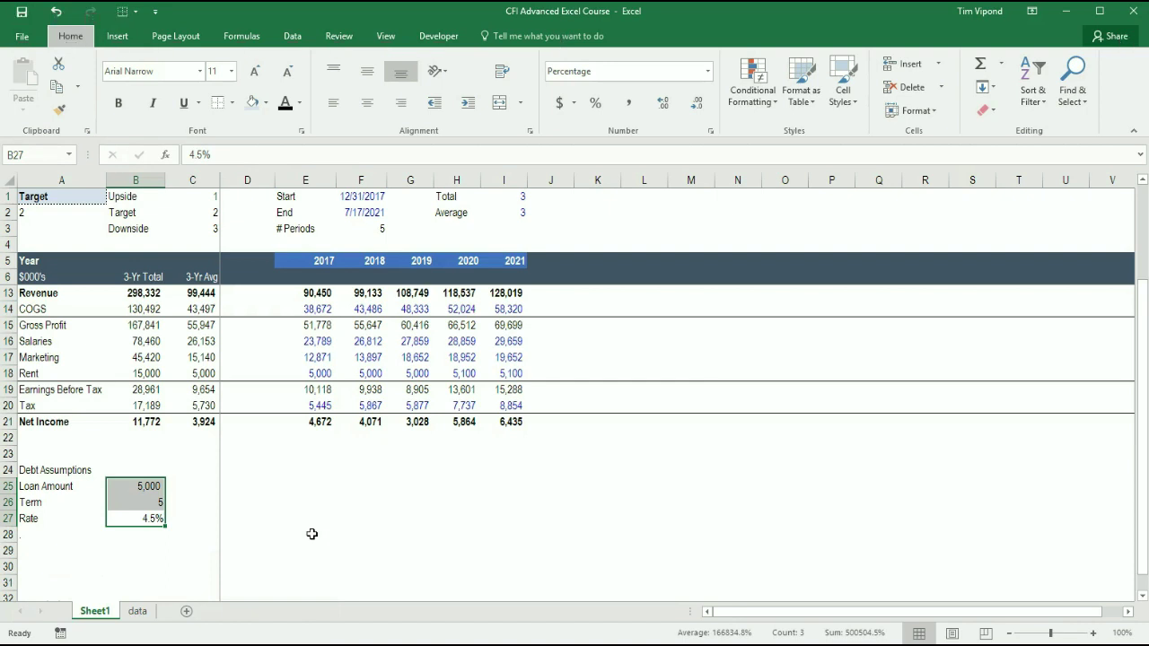
pyautogui.press('f')
pyautogui.press('c')
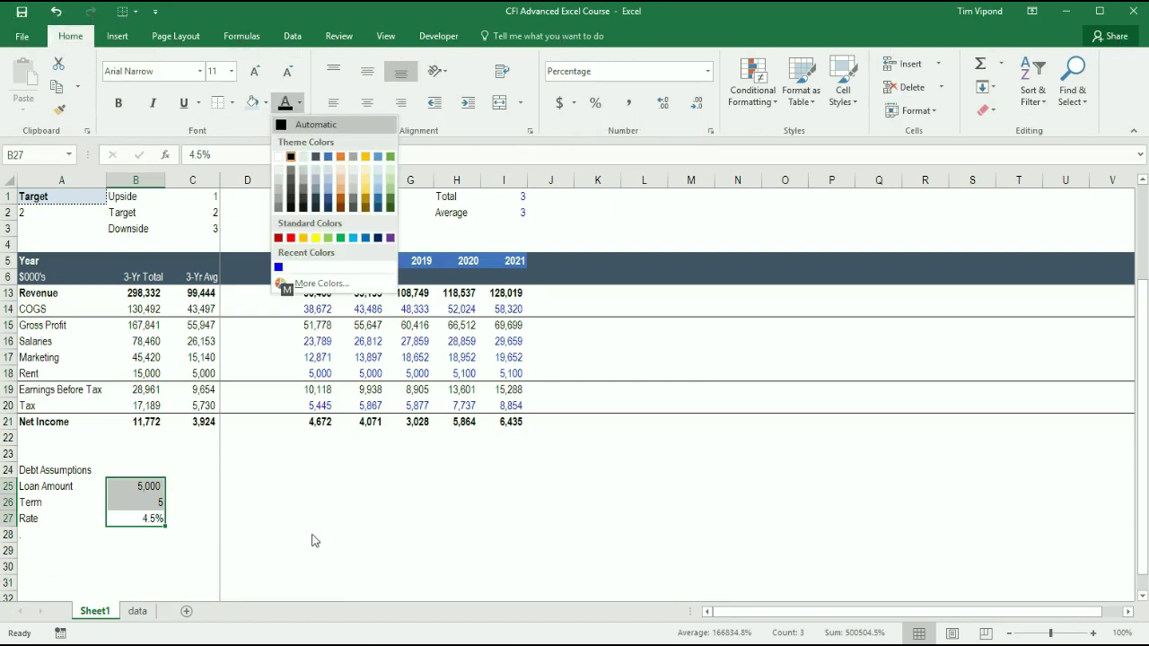
pyautogui.click(278, 268)
pyautogui.click(168, 552)
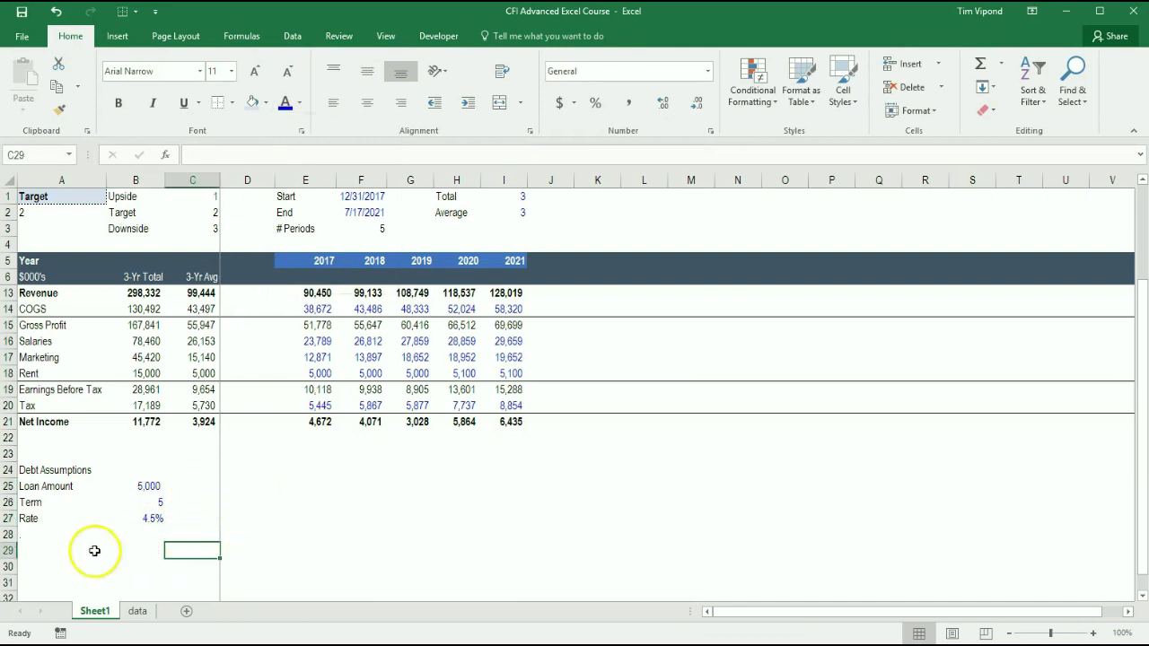
# - Type Opening Balance, Total Payment and Interest Payment down A29:A31
pyautogui.click(40, 548)
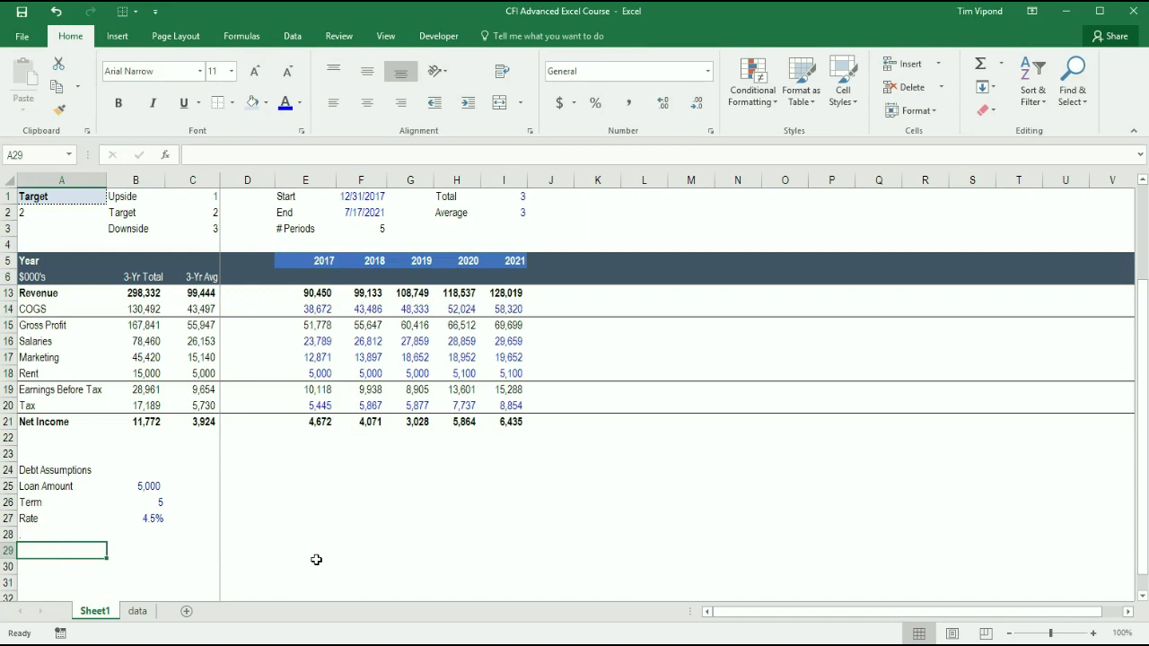
pyautogui.write('Op')
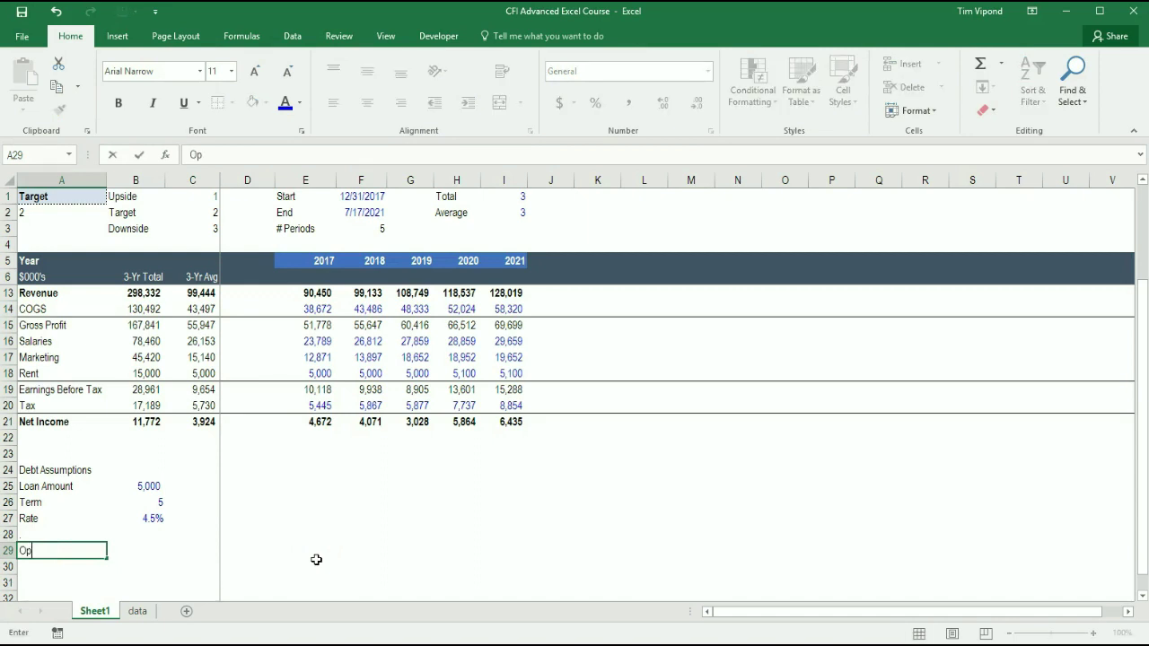
pyautogui.write('ening Balance')
pyautogui.press('Return')
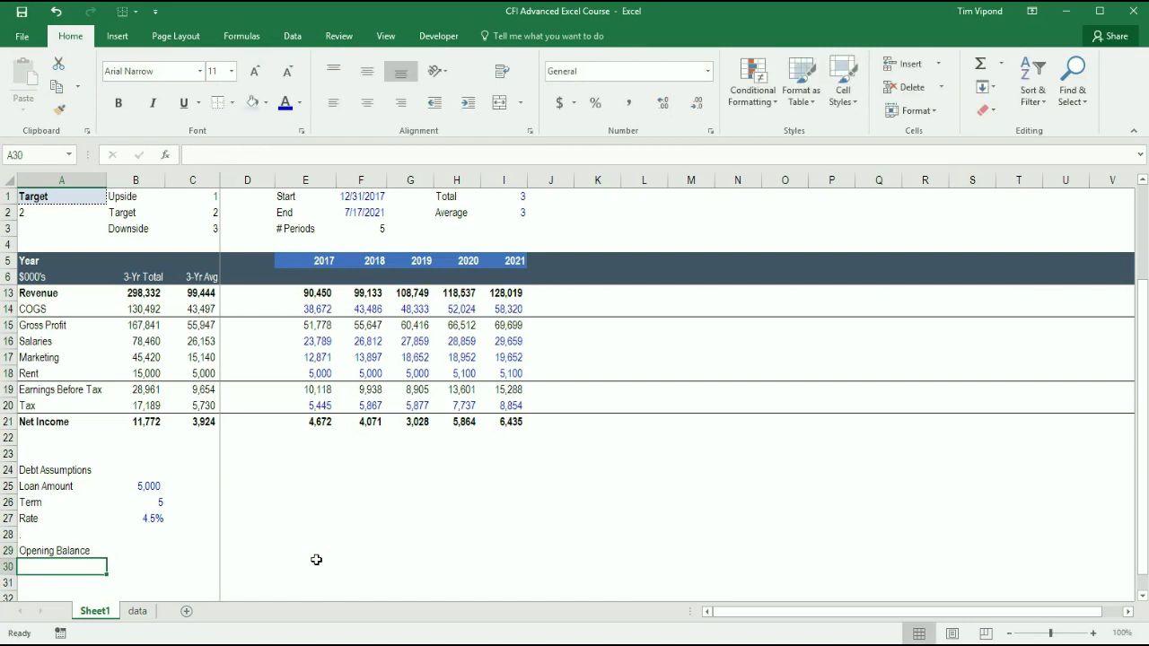
pyautogui.write('Total Payment')
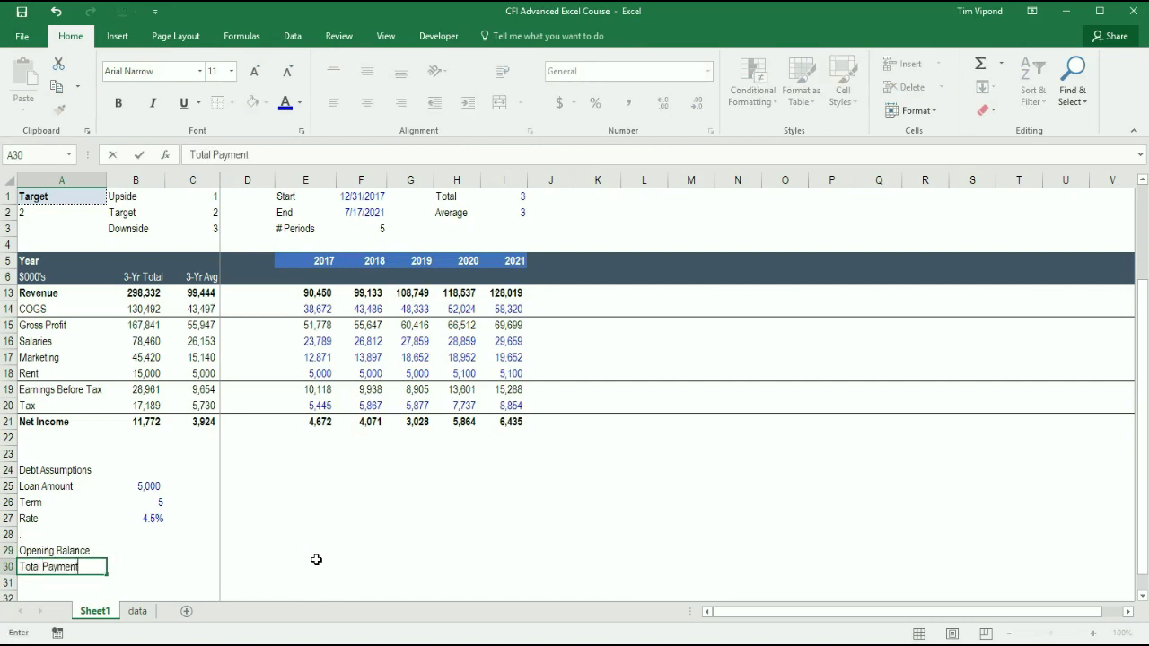
pyautogui.press('Return')
pyautogui.write('Interest P')
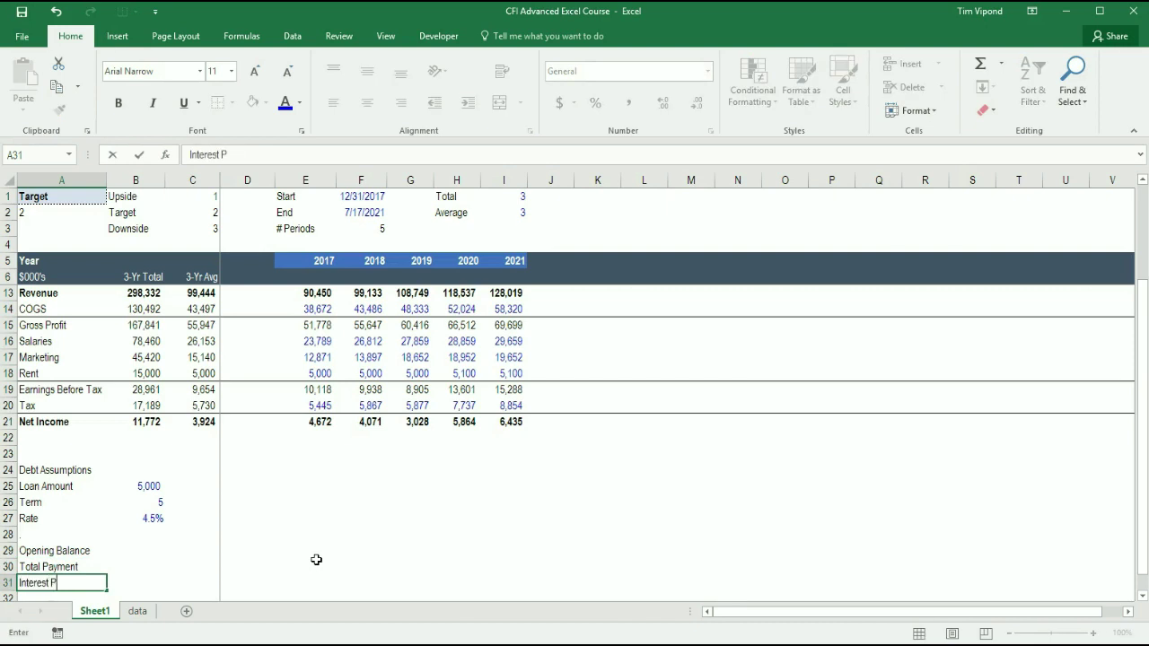
pyautogui.write('ayment')
pyautogui.press('Return')
# - Add Principle Payment and Closing Balance in A32:A33, fixing a typo along the way
pyautogui.write('Princi')
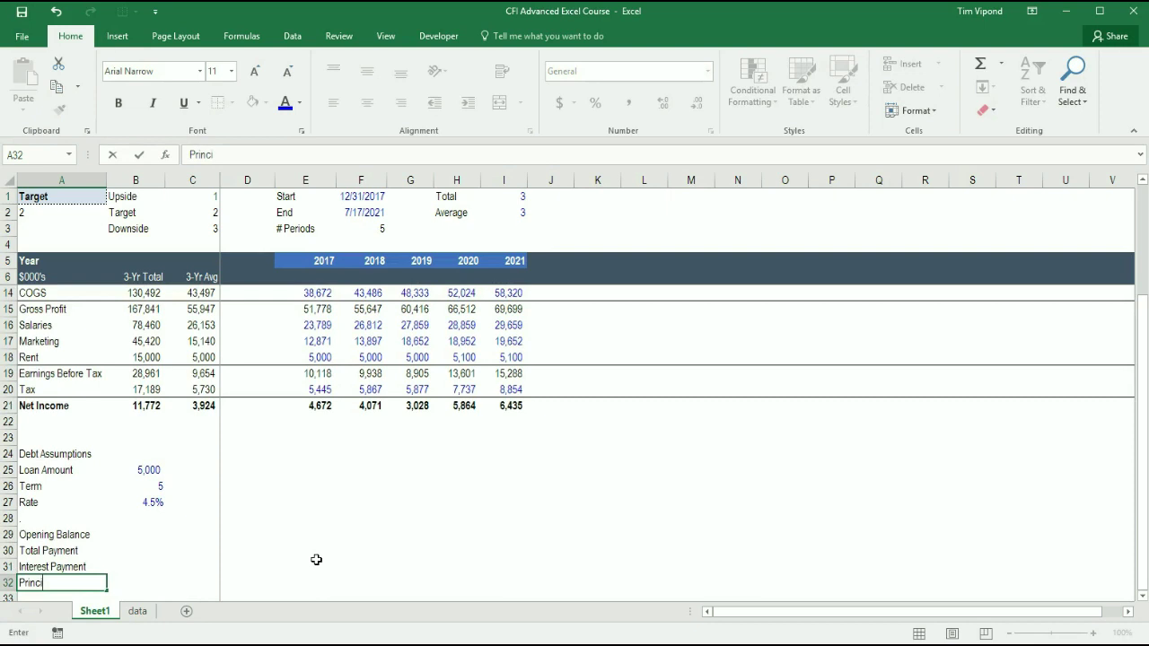
pyautogui.write('ple Pyam')
pyautogui.press('BackSpace')
pyautogui.press('BackSpace')
pyautogui.write('ayment')
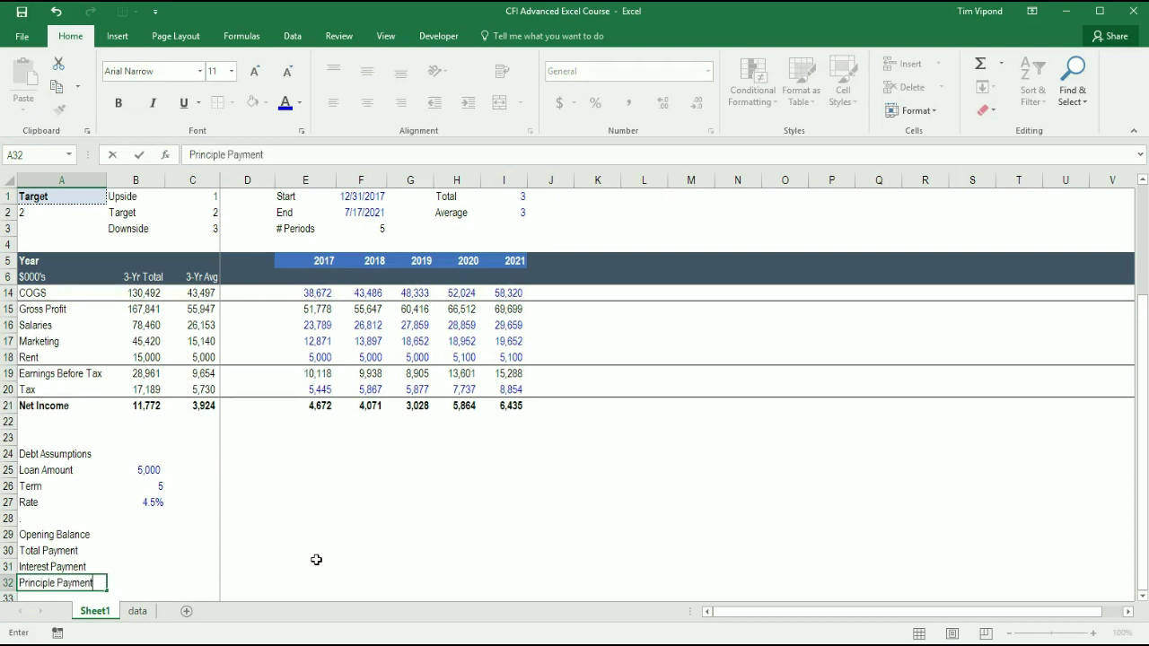
pyautogui.press('Return')
pyautogui.write('Closing Bal')
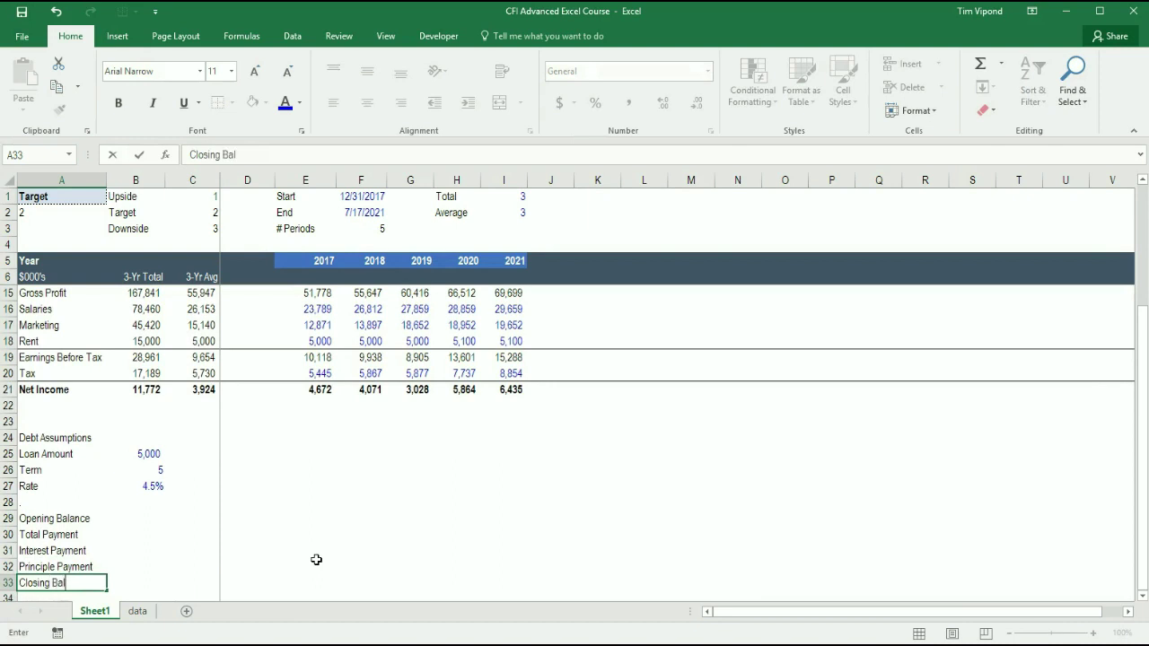
pyautogui.write('ance')
pyautogui.press('Up')
pyautogui.press('Up')
pyautogui.press('Up')
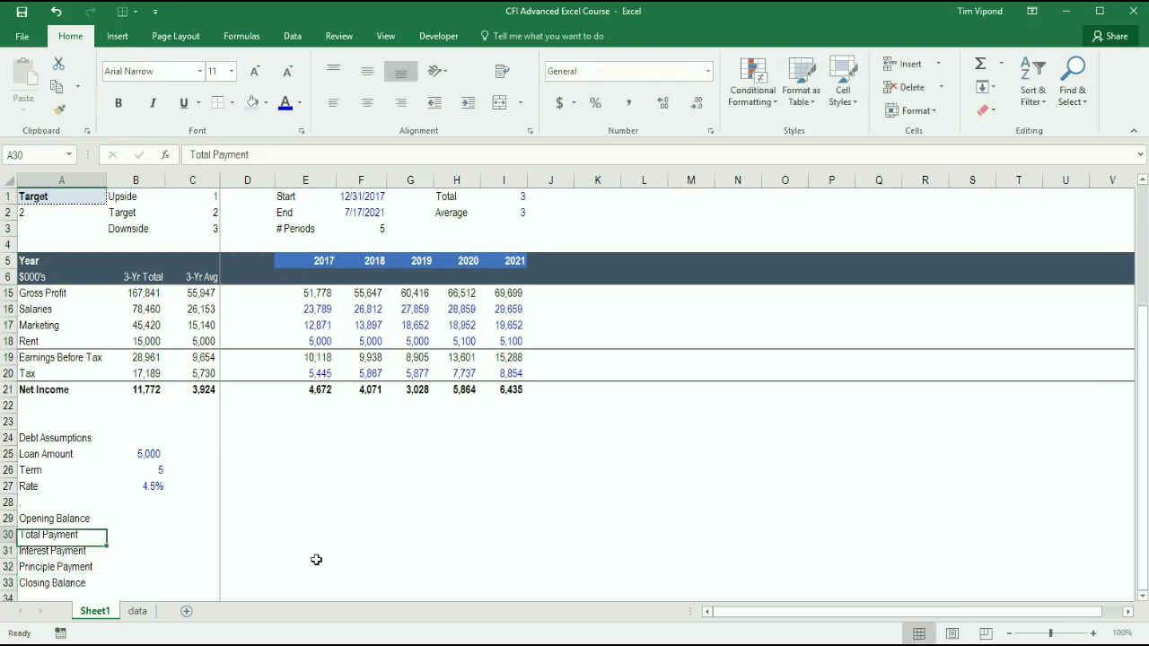
pyautogui.press('Right')
pyautogui.press('Right')
pyautogui.press('Right')
pyautogui.press('Right')
pyautogui.press('Up')
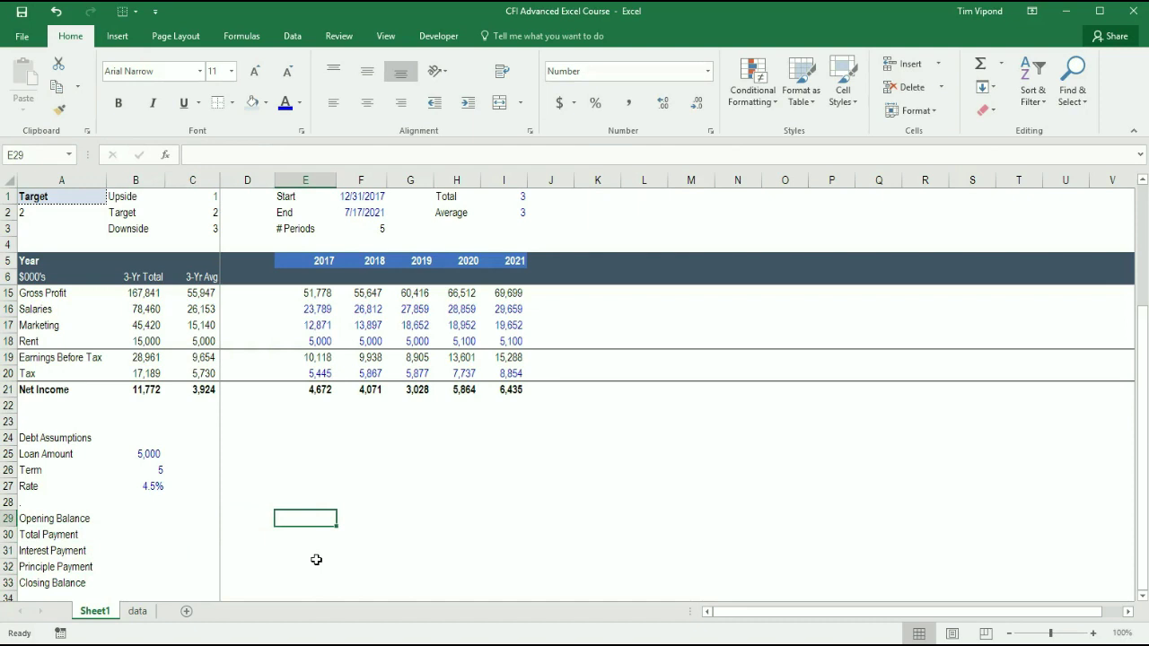
# - Set the 2017 Opening Balance in E29 to =$B$25, showing 5,000
pyautogui.write('=')
pyautogui.press('Left')
pyautogui.press('Left')
pyautogui.press('Up')
pyautogui.press('Up')
pyautogui.press('Up')
pyautogui.press('Up')
pyautogui.press('Left')
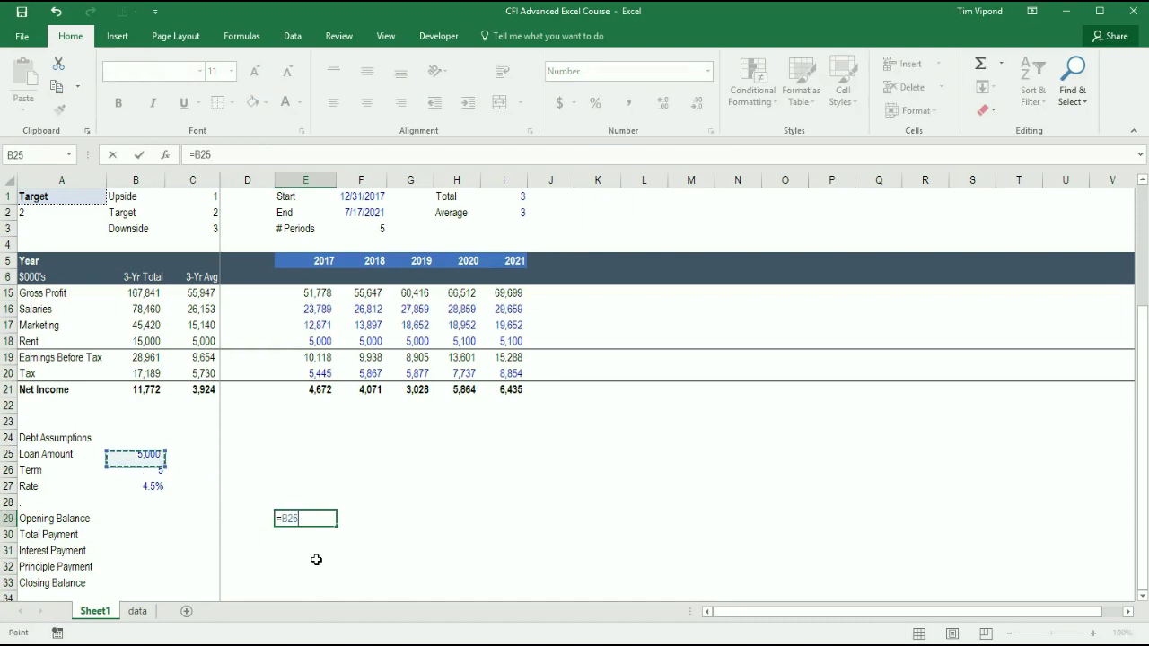
pyautogui.press('F4')
pyautogui.press('Return')
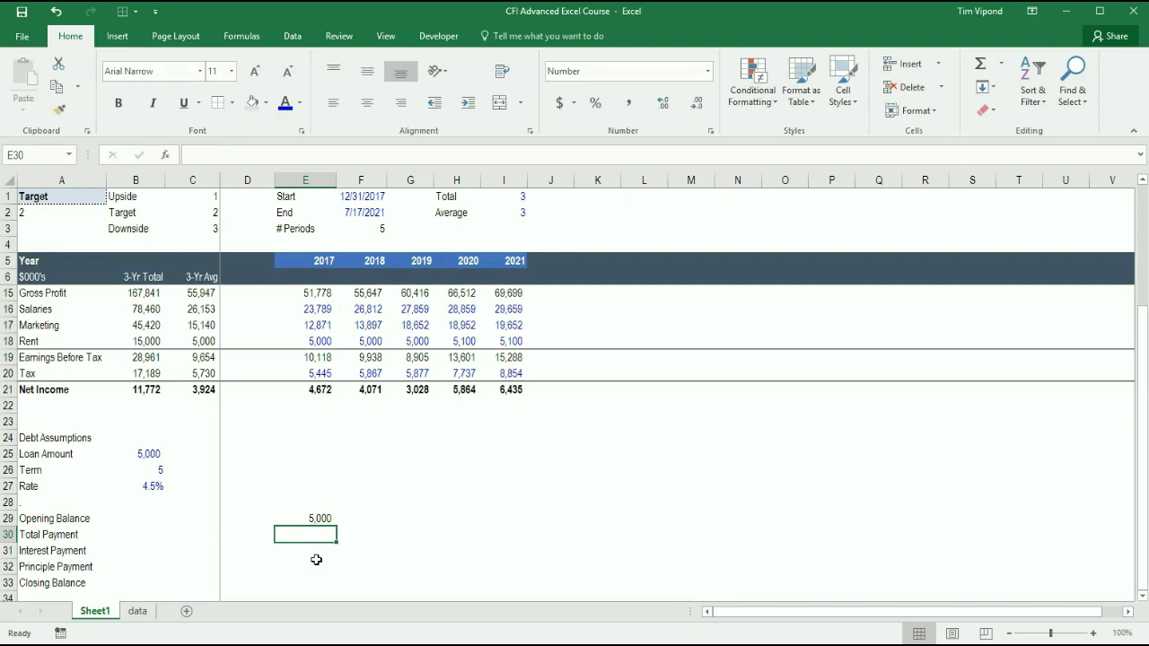
# - Start =PMT in E30 with absolute rate $B$27 and term $B$26 arguments
pyautogui.write('=')
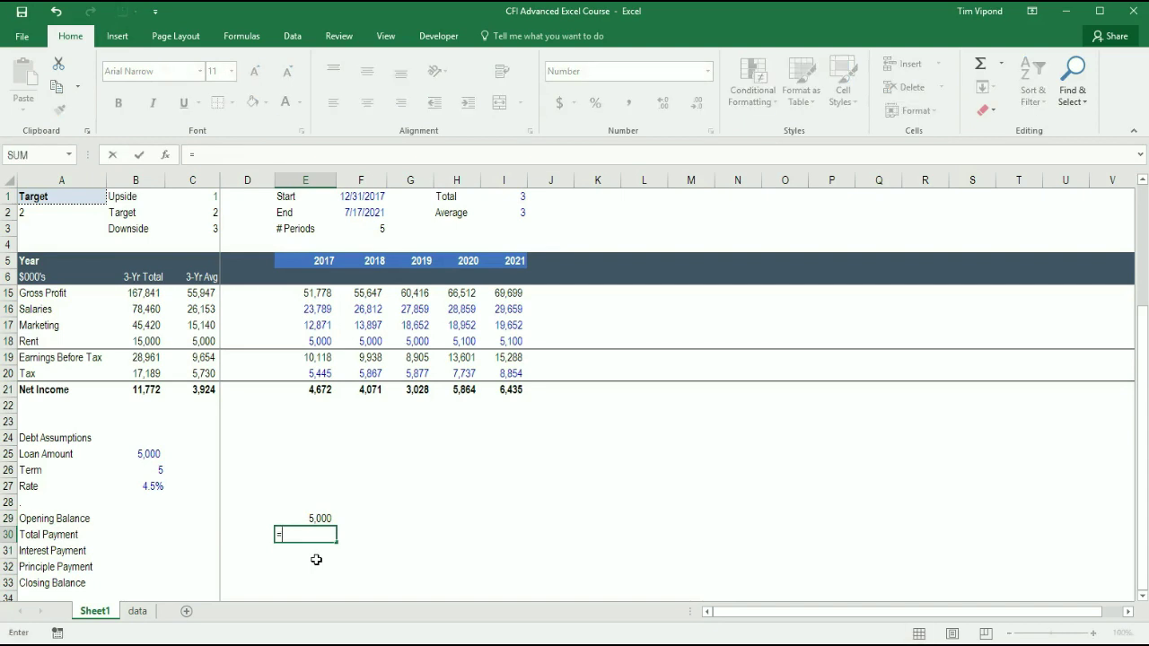
pyautogui.write('pmt')
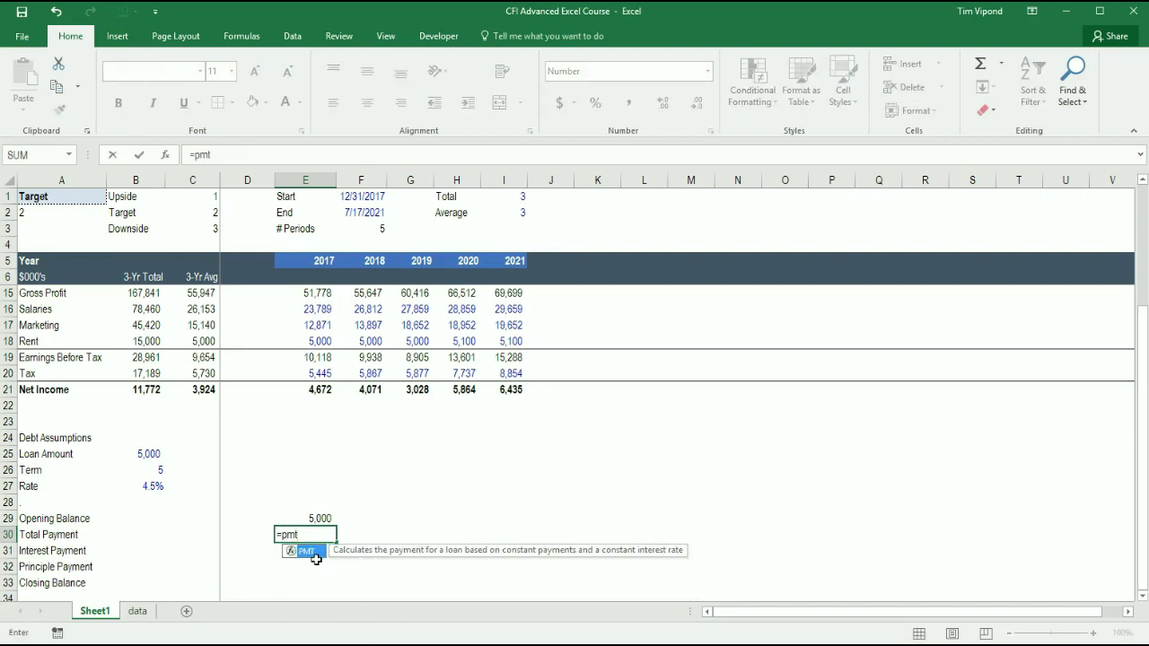
pyautogui.write('(')
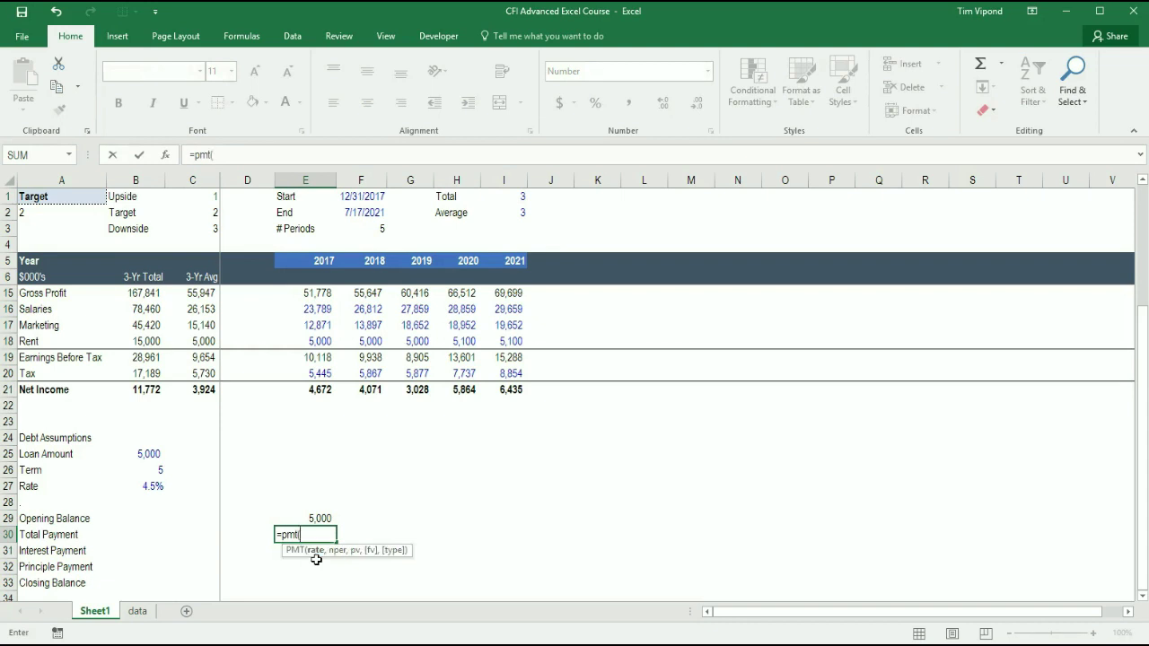
pyautogui.press('Up')
pyautogui.press('Up')
pyautogui.press('Left')
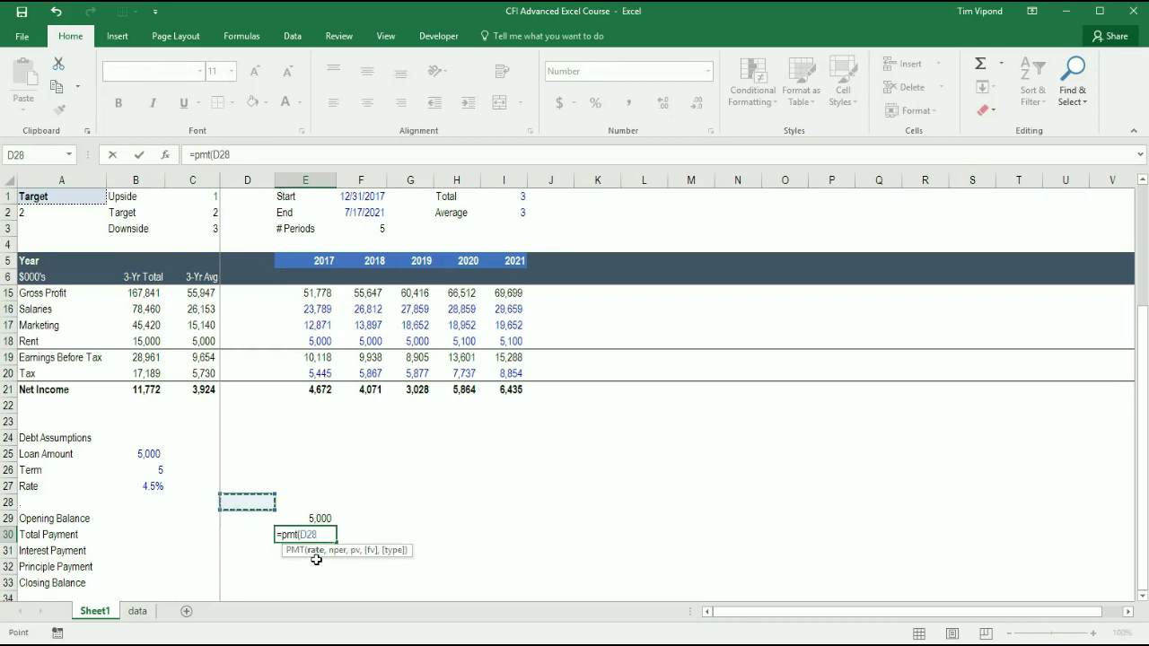
pyautogui.press('Left')
pyautogui.press('Up')
pyautogui.press('Left')
pyautogui.press('F4')
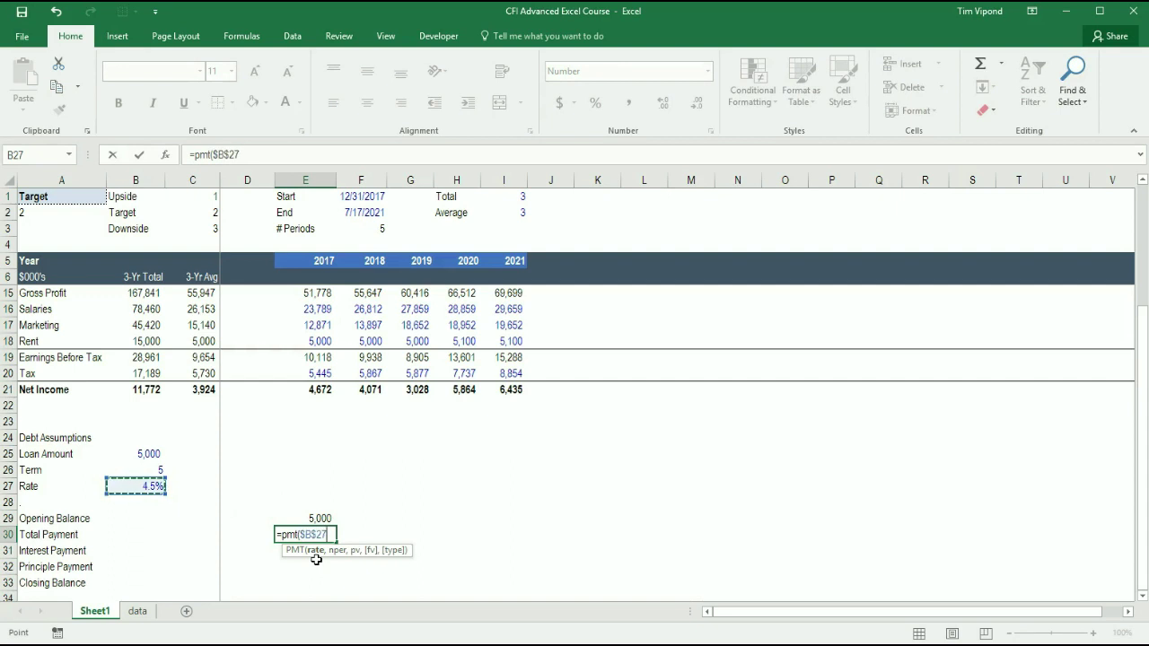
pyautogui.write(',')
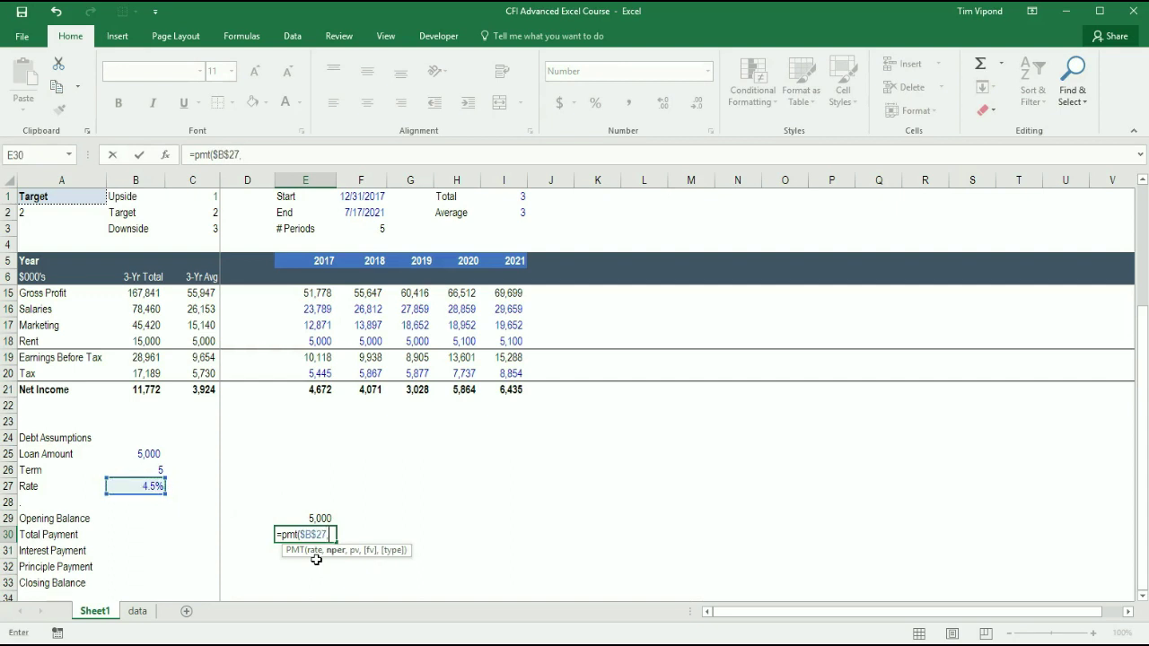
pyautogui.press('Up')
pyautogui.press('Up')
pyautogui.press('Left')
pyautogui.press('Left')
# - Finish the PMT formula with the loan amount $B$25, giving (1,139)
pyautogui.press('Up')
pyautogui.press('Left')
pyautogui.press('Up')
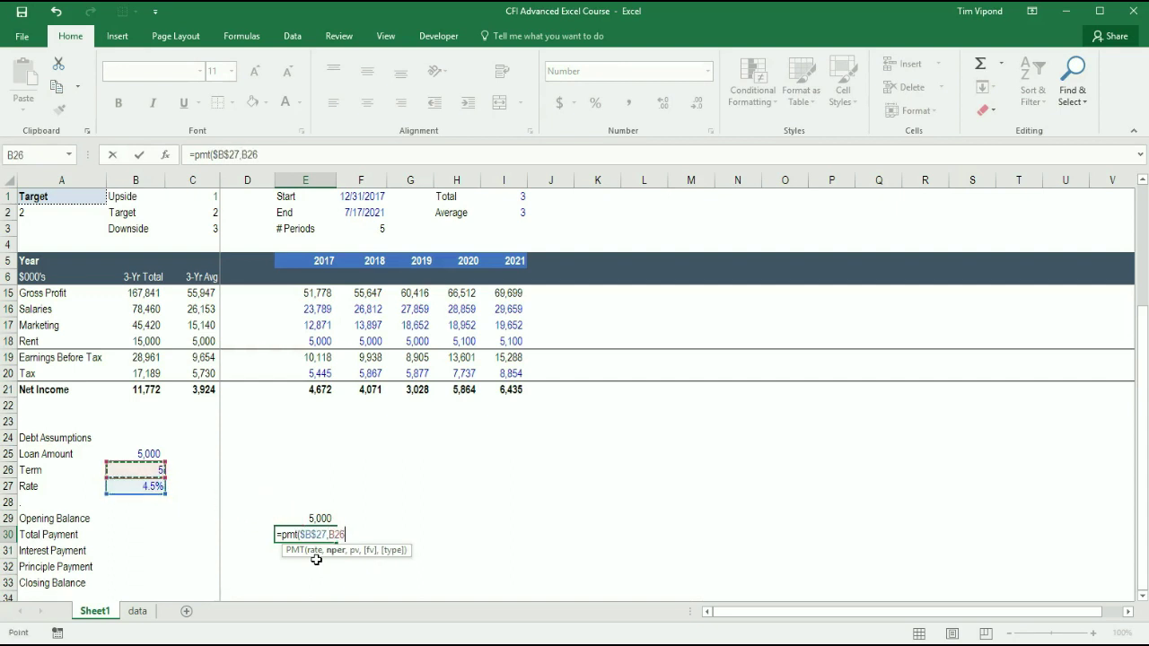
pyautogui.press('F4')
pyautogui.write(',')
pyautogui.press('Up')
pyautogui.press('Left')
pyautogui.press('Up')
pyautogui.press('Left')
pyautogui.press('Up')
pyautogui.press('Left')
pyautogui.press('Up')
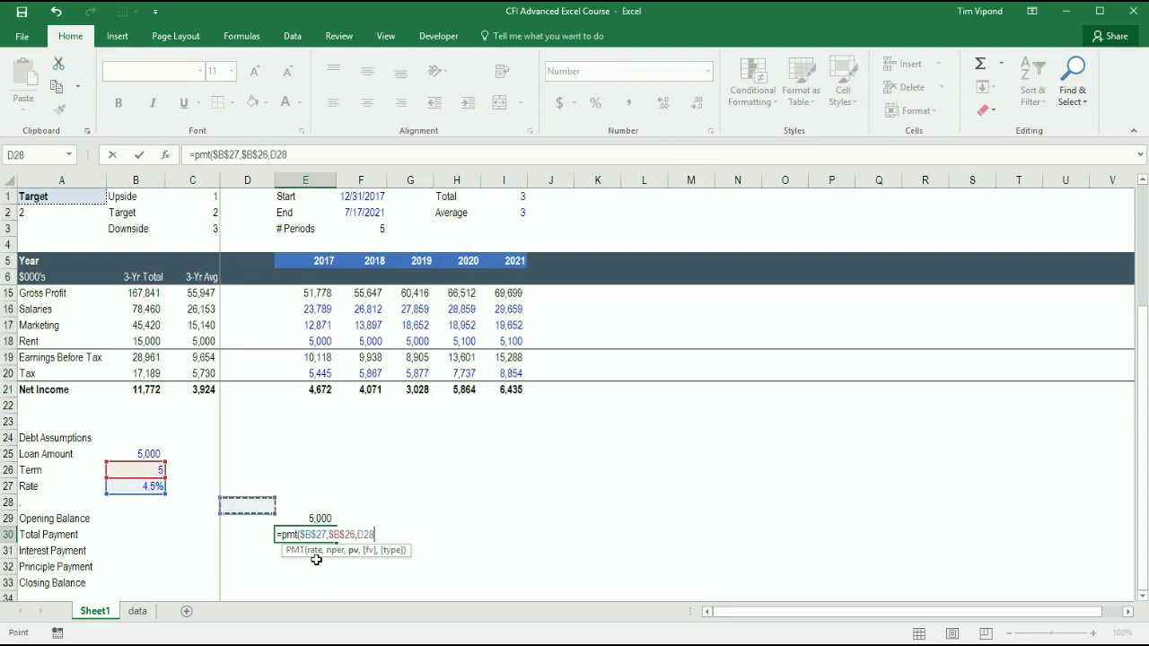
pyautogui.press('Up')
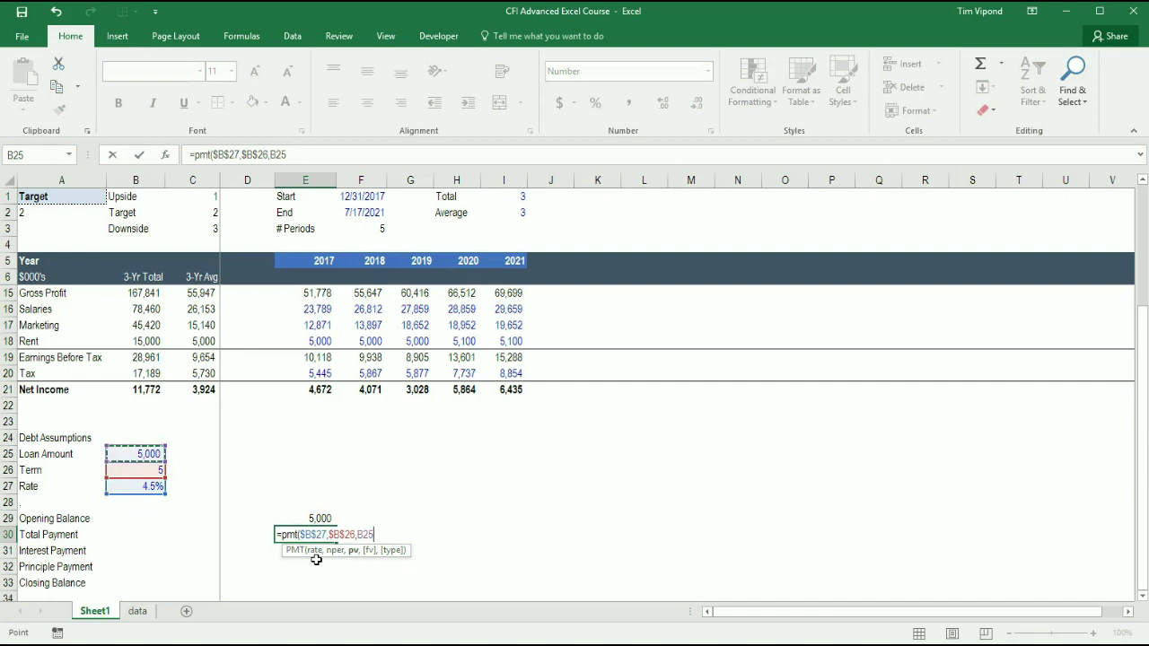
pyautogui.press('F4')
pyautogui.write(')')
pyautogui.press('Return')
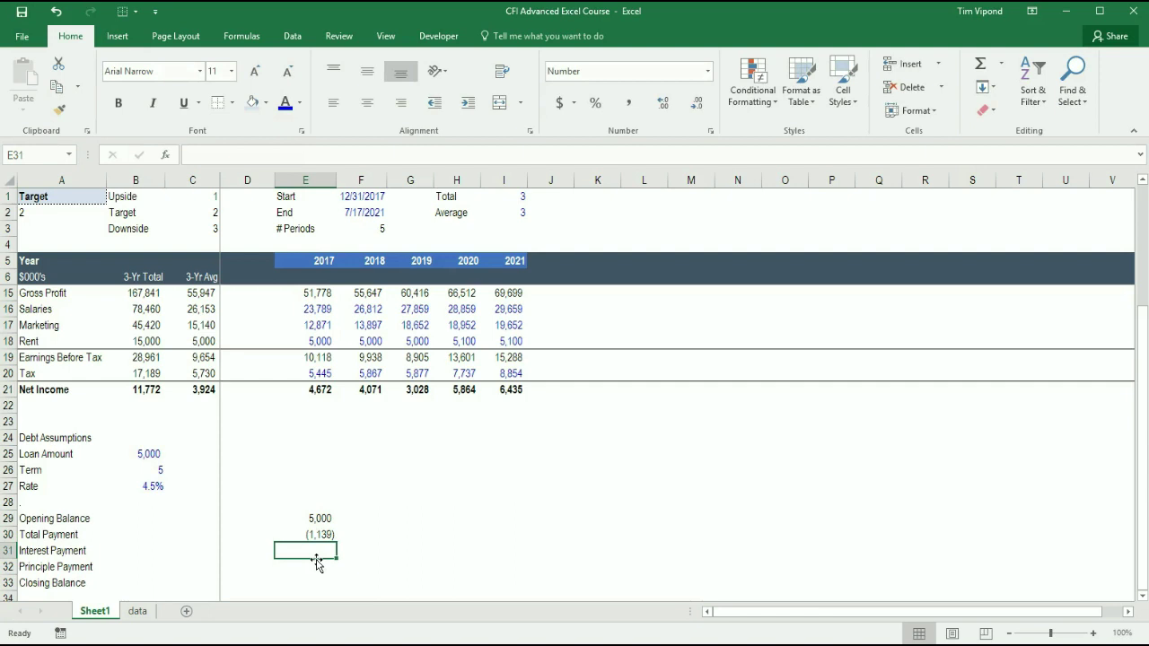
pyautogui.press('Up')
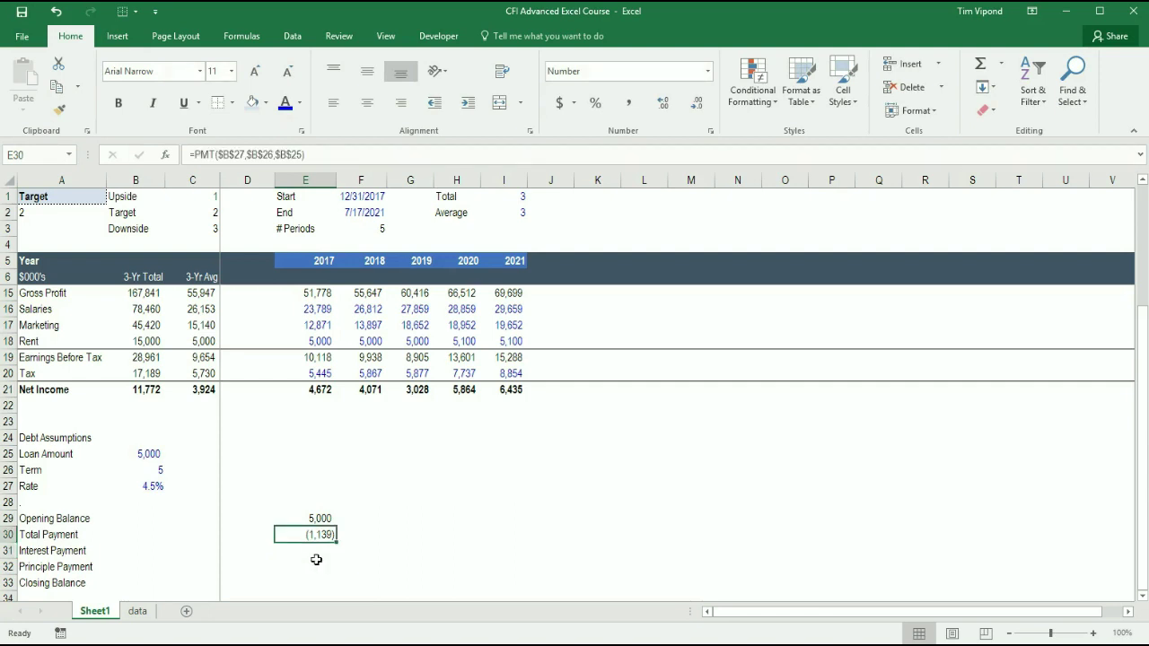
pyautogui.press('Down')
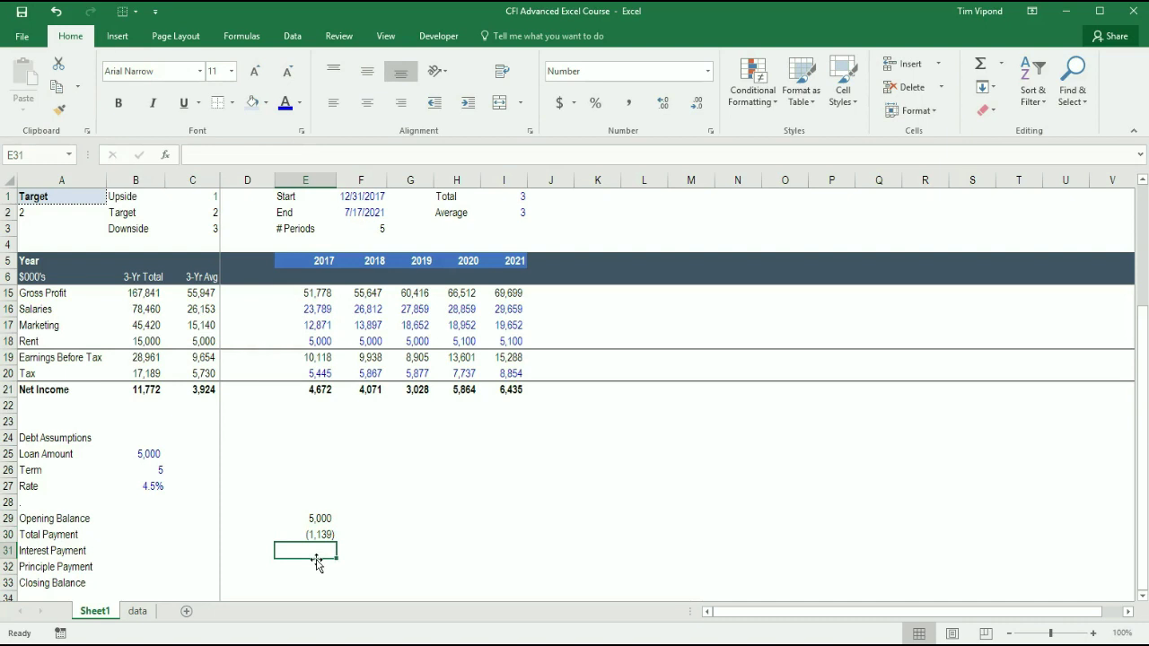
# - Start =IPMT in E31 with absolute rate $B$27 and period E28
pyautogui.write('=i')
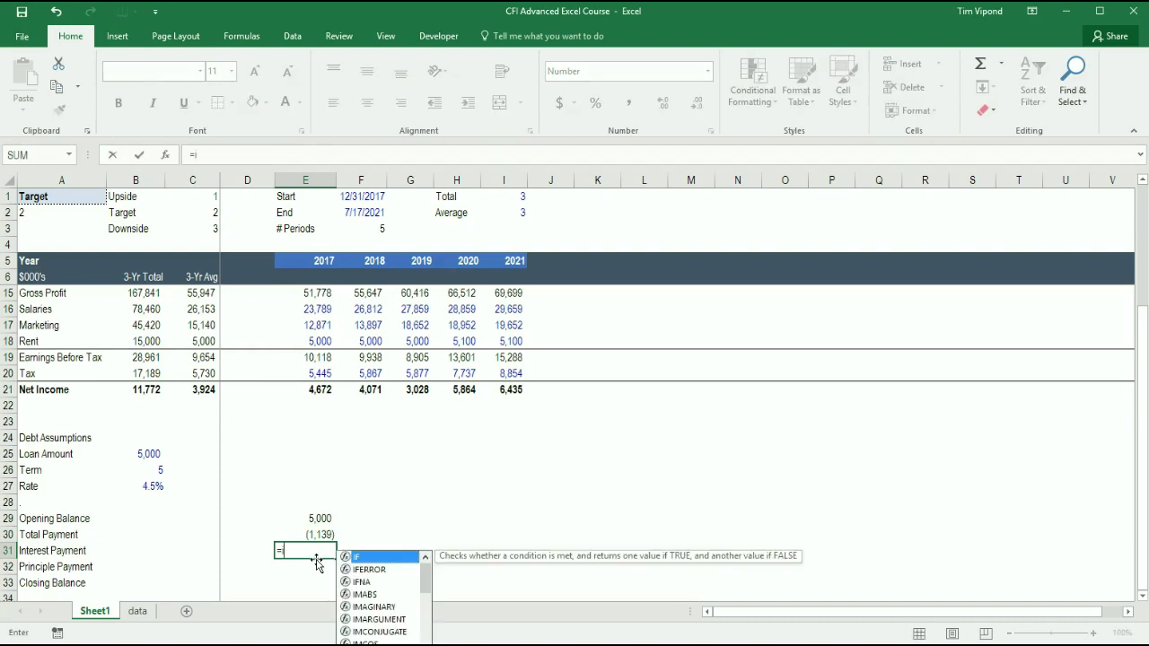
pyautogui.write('pmt(')
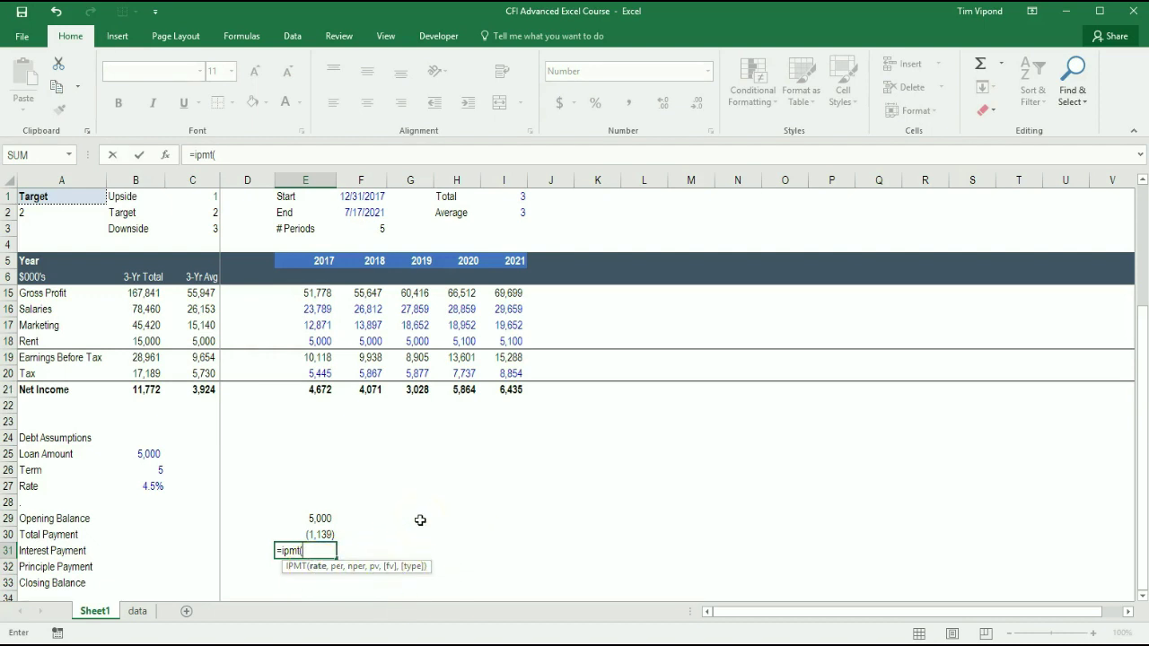
pyautogui.press('Left')
pyautogui.press('Up')
pyautogui.press('Up')
pyautogui.press('Left')
pyautogui.press('Left')
pyautogui.press('Up')
pyautogui.press('Up')
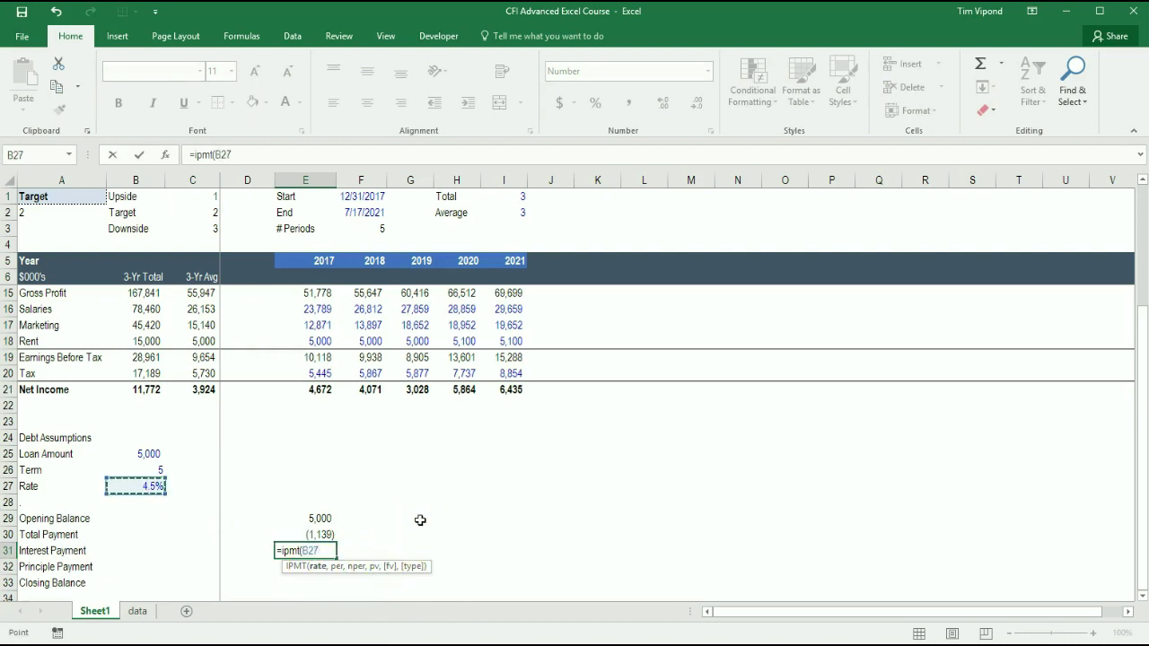
pyautogui.press('F4')
pyautogui.write(',')
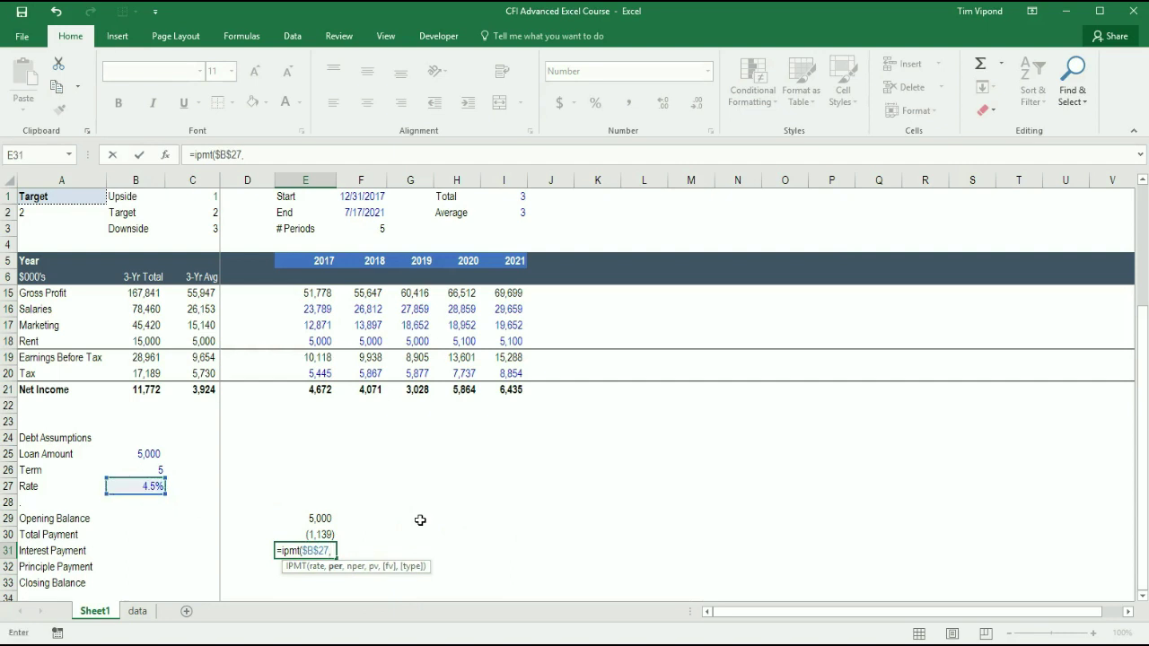
pyautogui.press('Up')
pyautogui.press('Up')
pyautogui.press('Up')
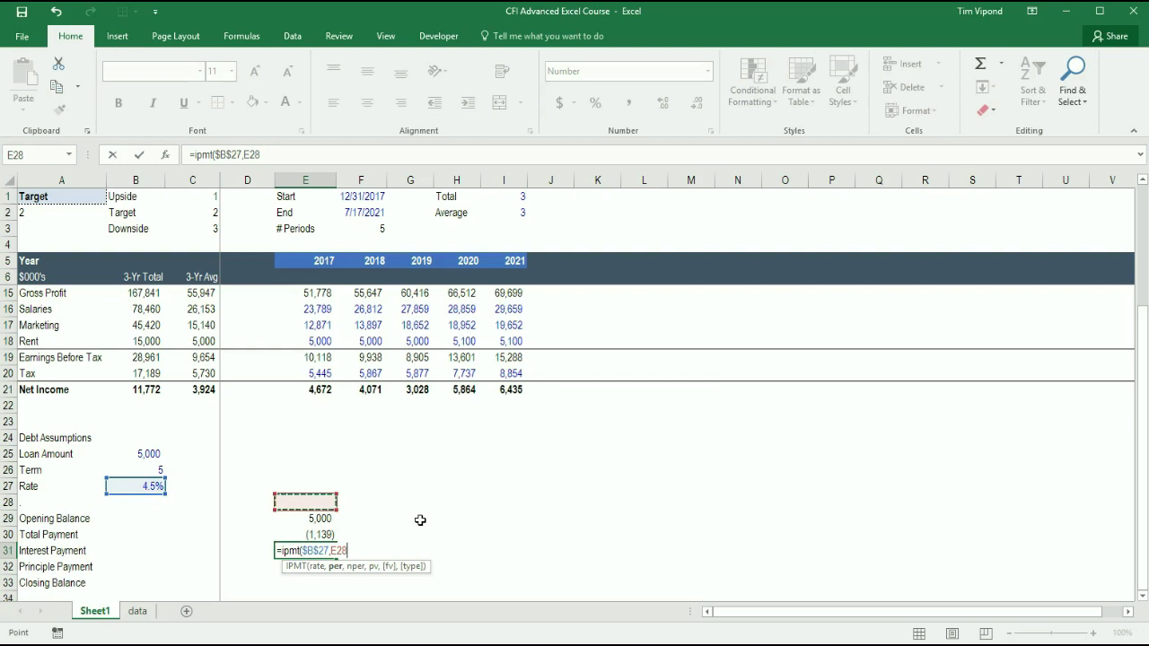
pyautogui.write(',')
# - Complete the IPMT with term $B$26 and loan amount $B$25; it shows #NUM! for now
pyautogui.press('Left')
pyautogui.press('Up')
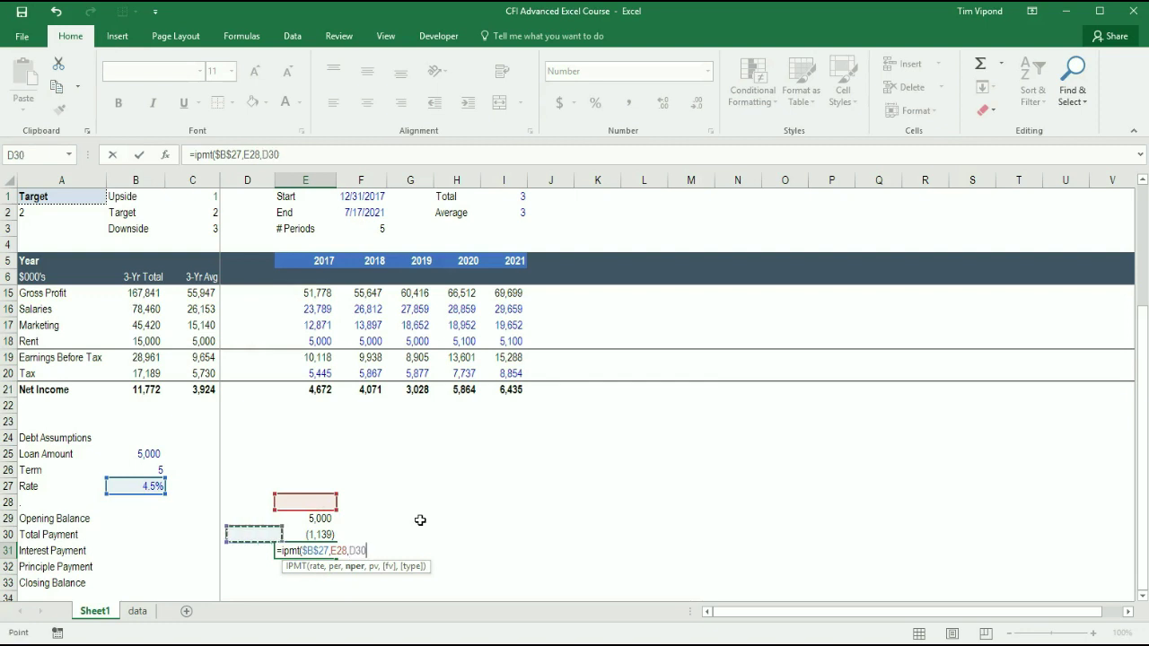
pyautogui.press('Up')
pyautogui.press('Up')
pyautogui.press('Up')
pyautogui.press('Up')
pyautogui.press('Left')
pyautogui.press('Left')
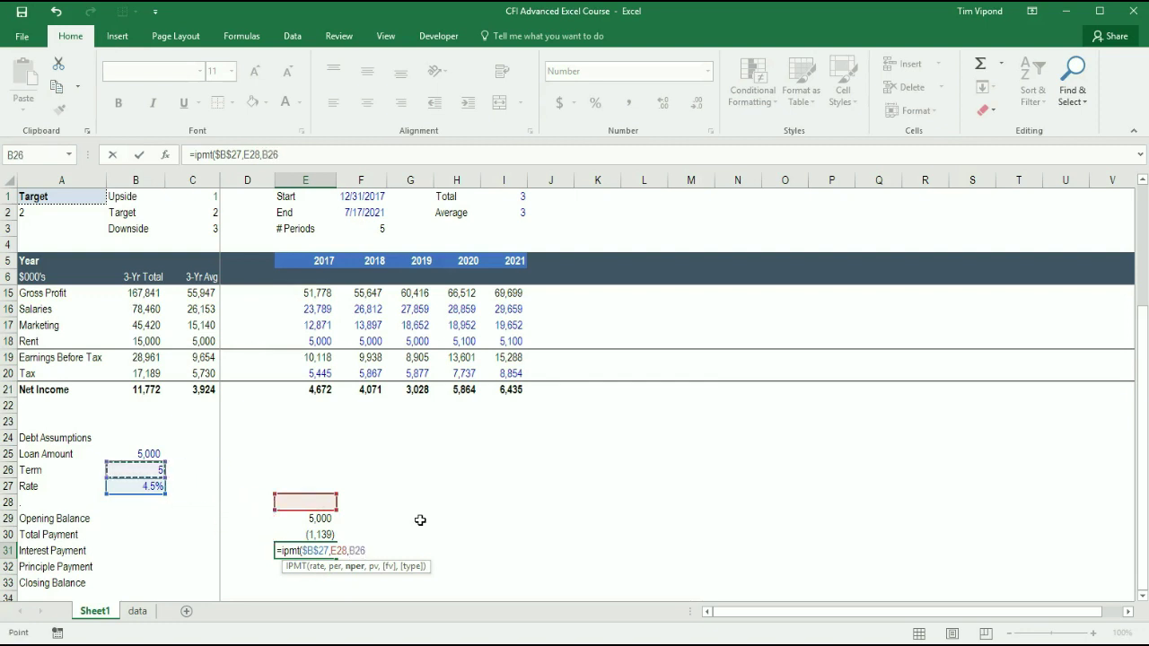
pyautogui.press('F4')
pyautogui.write(',')
pyautogui.press('Up')
pyautogui.press('Up')
pyautogui.press('Left')
pyautogui.press('Left')
pyautogui.press('Left')
pyautogui.press('Up')
pyautogui.press('Up')
pyautogui.press('Up')
pyautogui.press('Up')
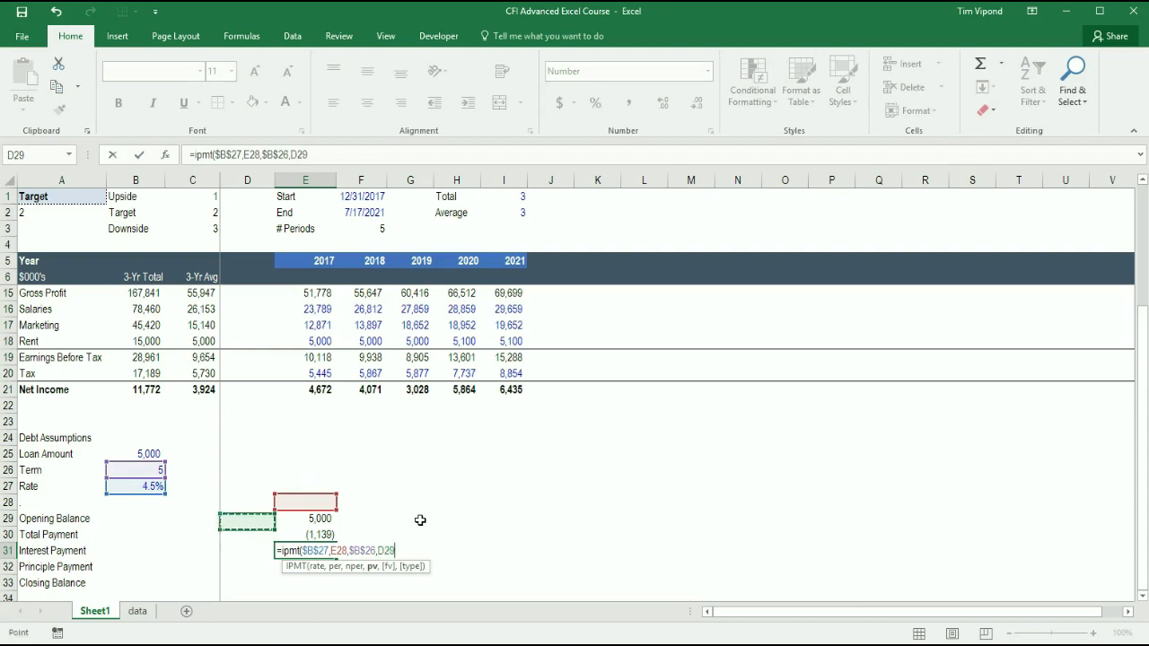
pyautogui.press('F4')
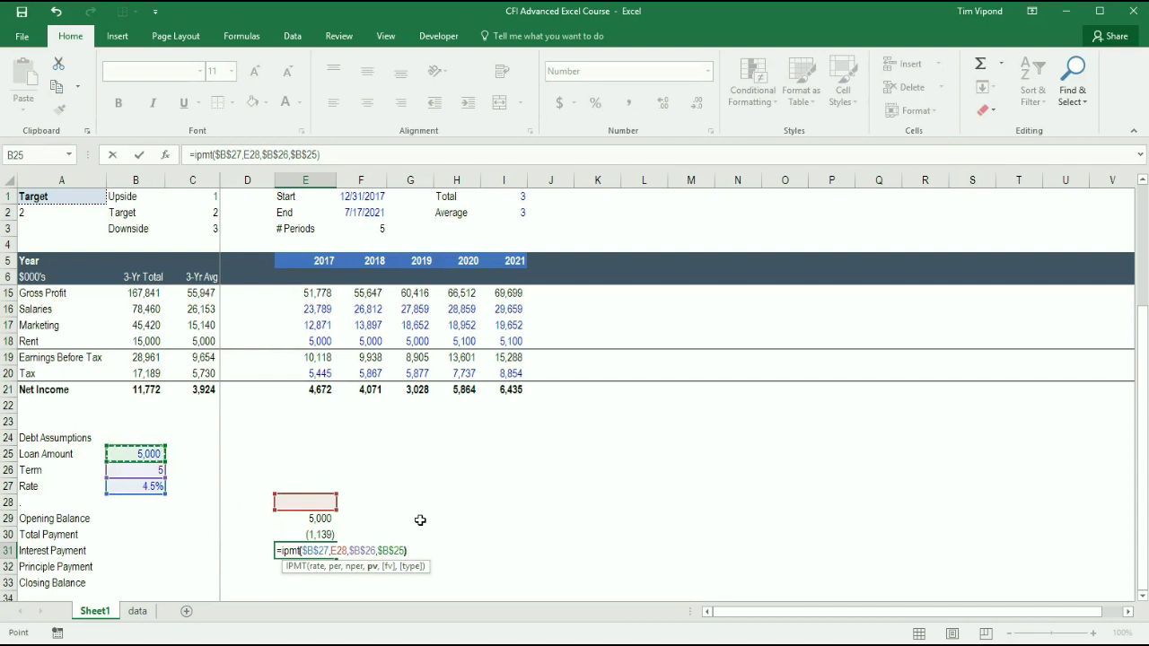
pyautogui.press('Return')
pyautogui.press('Up')
pyautogui.press('Up')
pyautogui.press('Up')
pyautogui.press('Up')
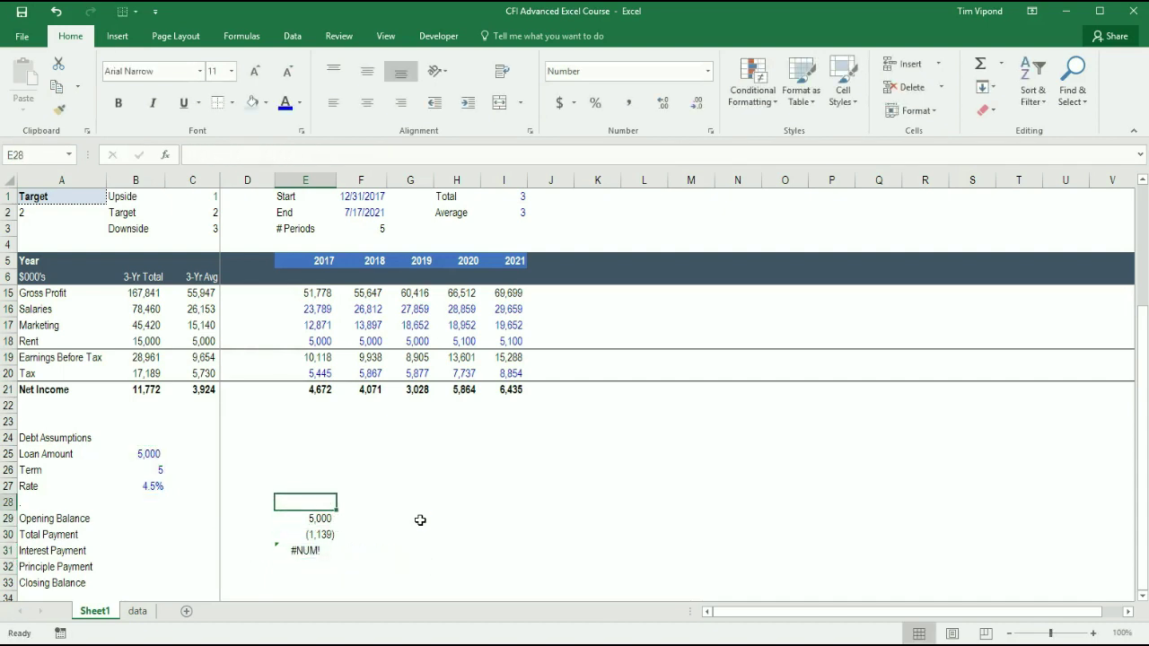
# - Enter period number 1 in E28 and give it a blue font colour
pyautogui.write('1')
pyautogui.press('Return')
pyautogui.press('Up')
pyautogui.press('alt')
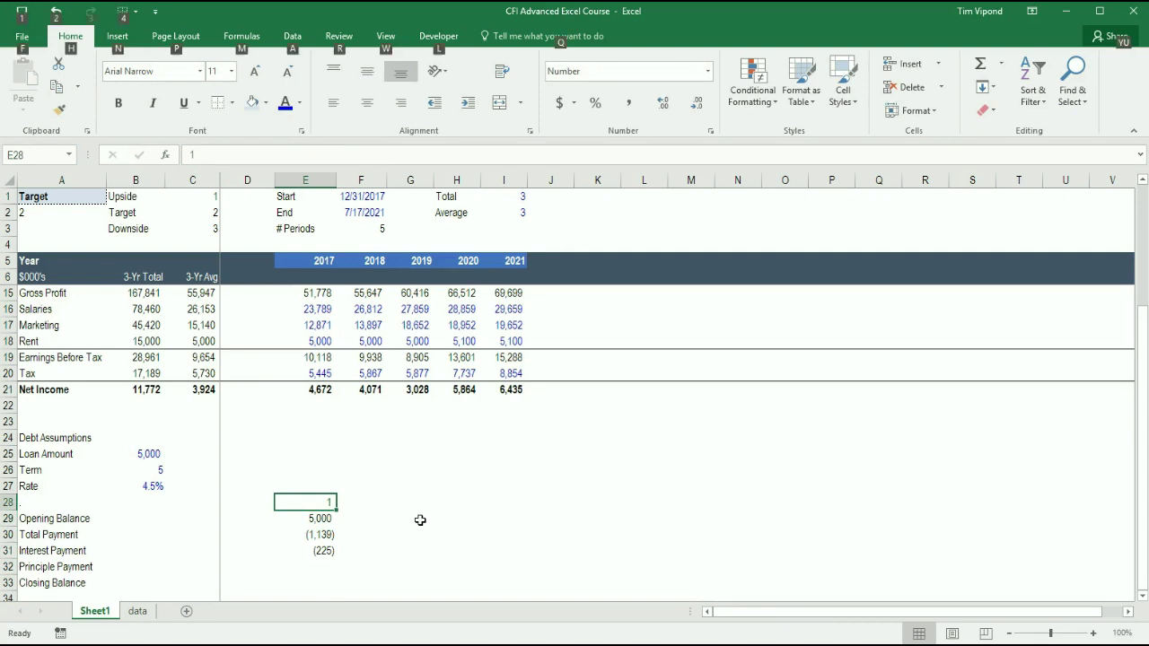
pyautogui.press('h')
pyautogui.press('f')
pyautogui.press('c')
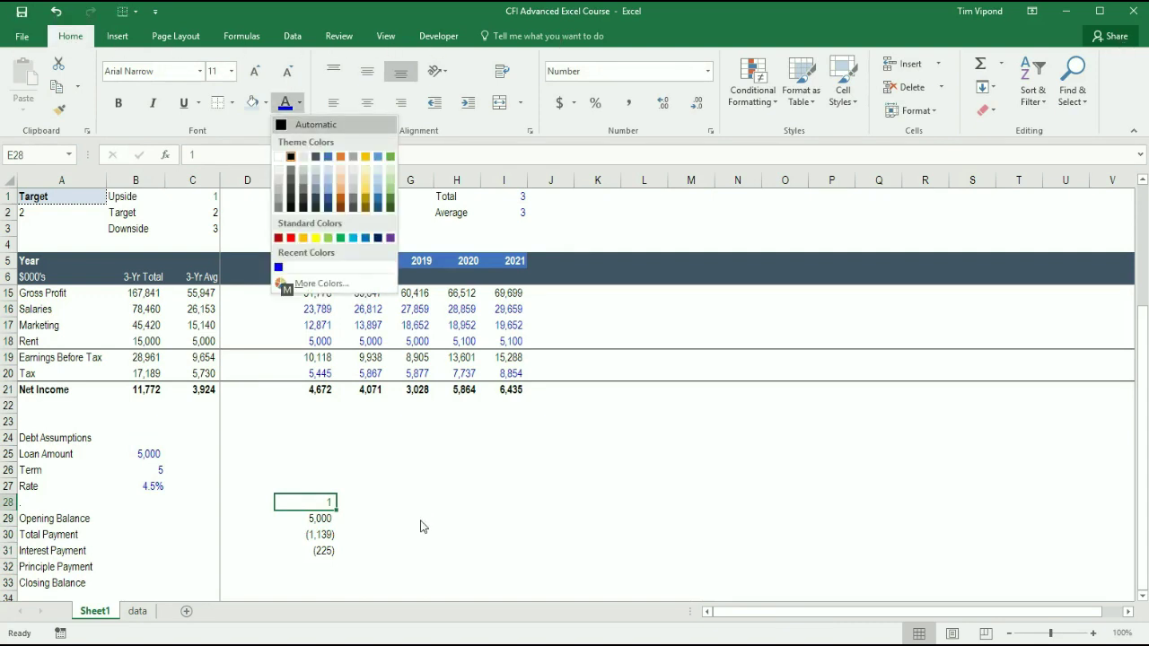
pyautogui.press('Up')
pyautogui.press('Up')
pyautogui.press('Return')
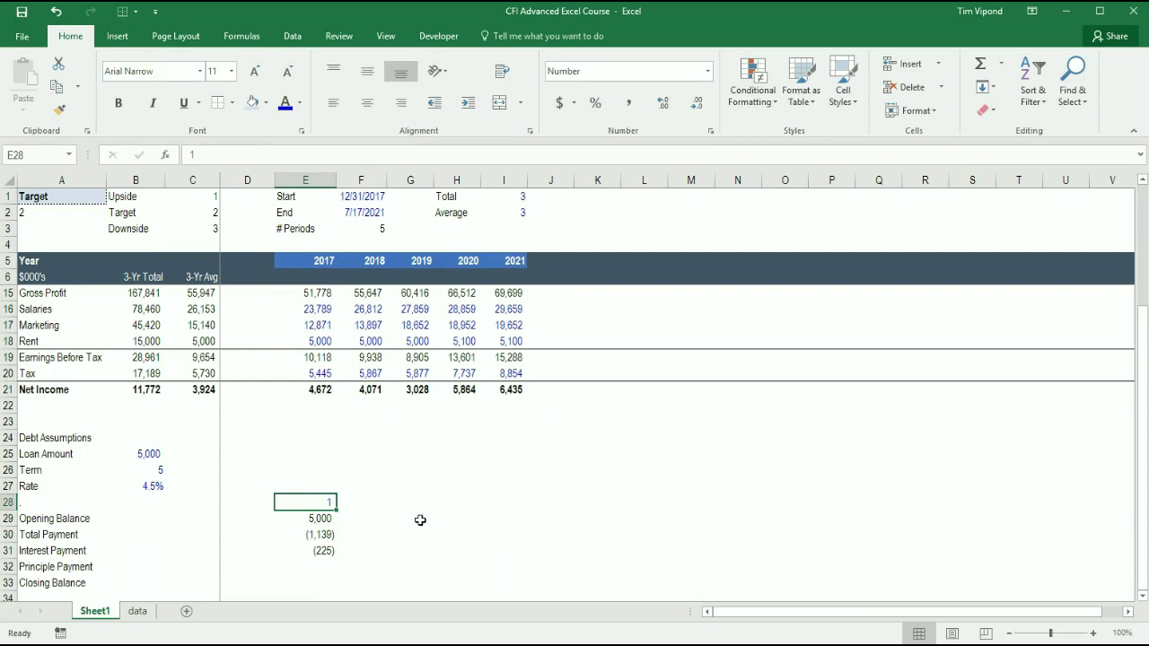
# - Number periods 2 to 11 across F28:O28 by filling =+E28+1 to the right
pyautogui.press('Right')
pyautogui.write('+')
pyautogui.press('Left')
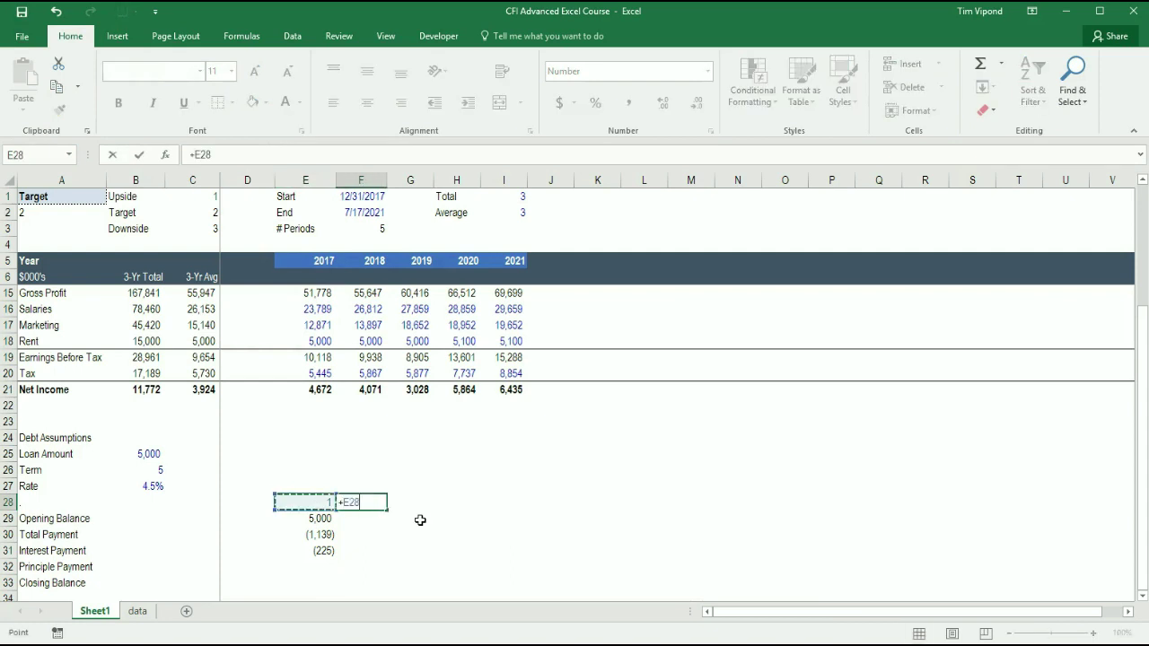
pyautogui.write('+1')
pyautogui.hotkey('ctrl', 'Return')
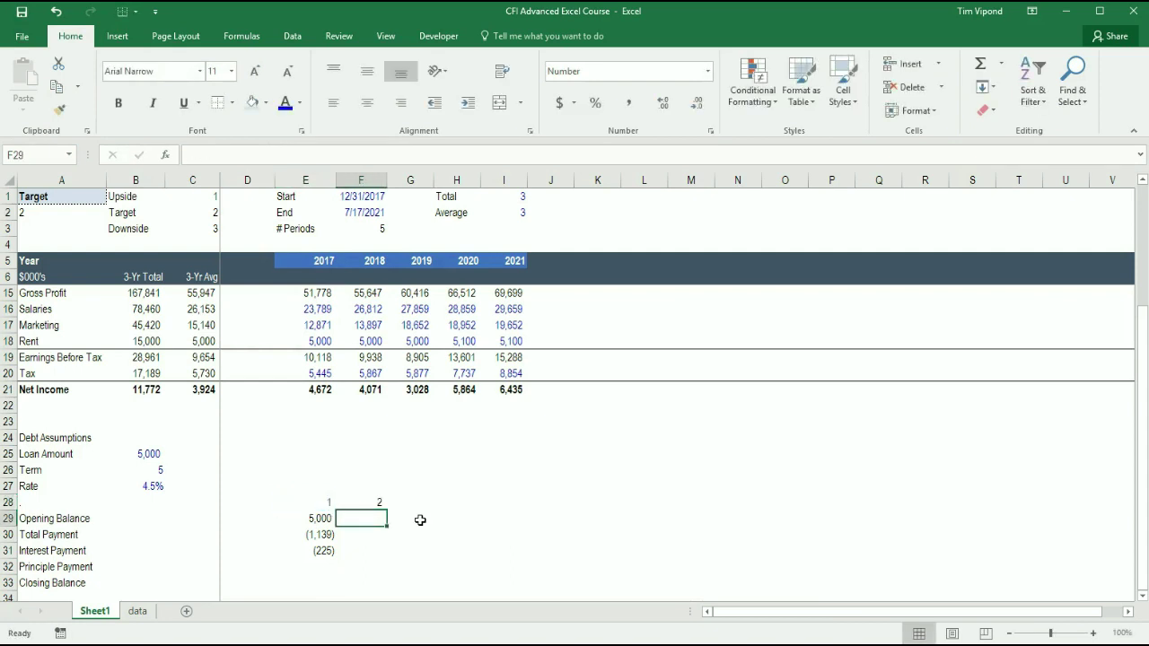
pyautogui.hotkey('shift', 'Right')
pyautogui.hotkey('shift', 'Right')
pyautogui.hotkey('shift', 'Right')
pyautogui.hotkey('shift', 'Right')
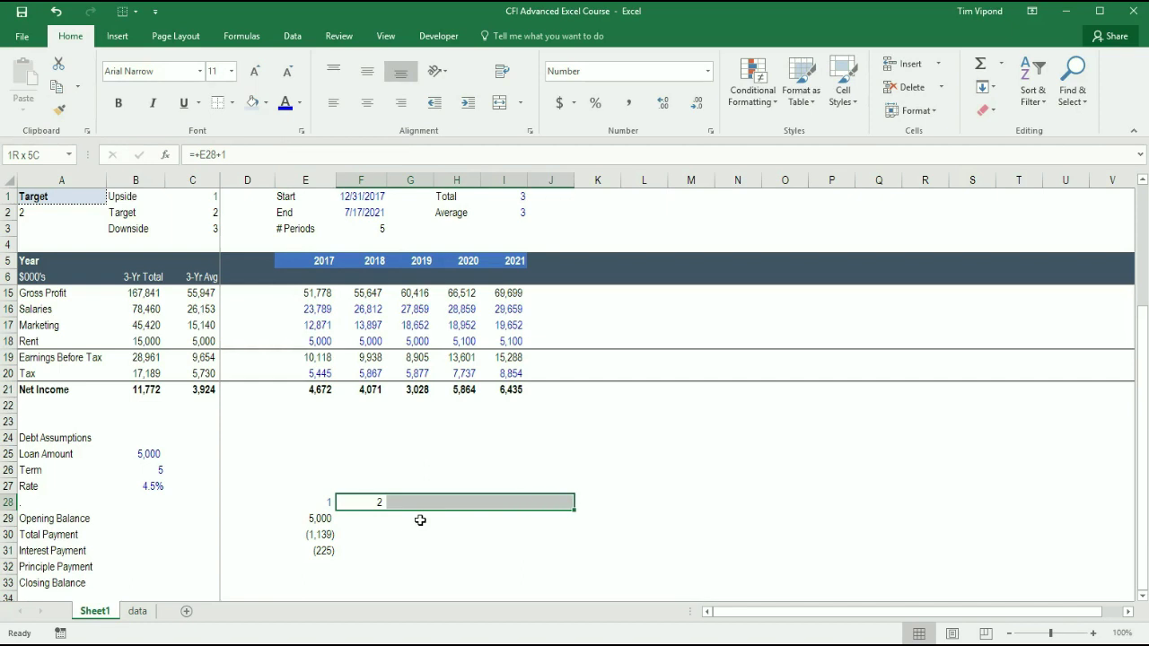
pyautogui.hotkey('shift', 'Right')
pyautogui.hotkey('shift', 'Right')
pyautogui.hotkey('shift', 'Right')
pyautogui.hotkey('shift', 'Right')
pyautogui.hotkey('shift', 'Right')
pyautogui.hotkey('ctrl', 'r')
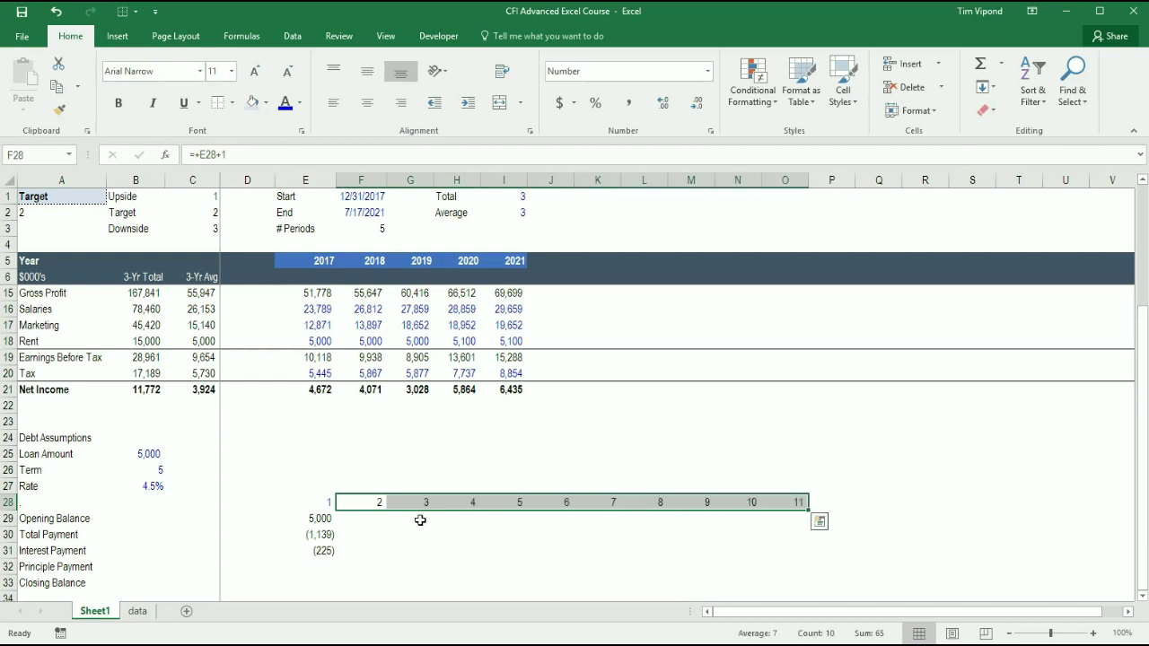
pyautogui.press('Down')
pyautogui.press('Left')
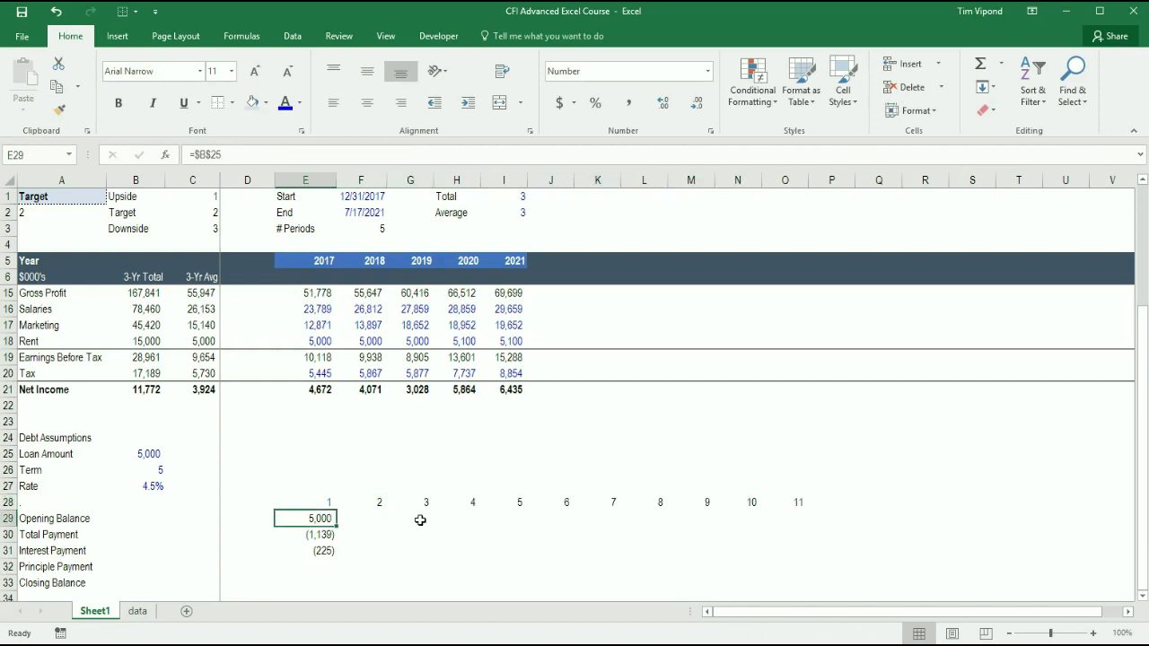
pyautogui.press('Down')
pyautogui.press('Down')
pyautogui.press('Down')
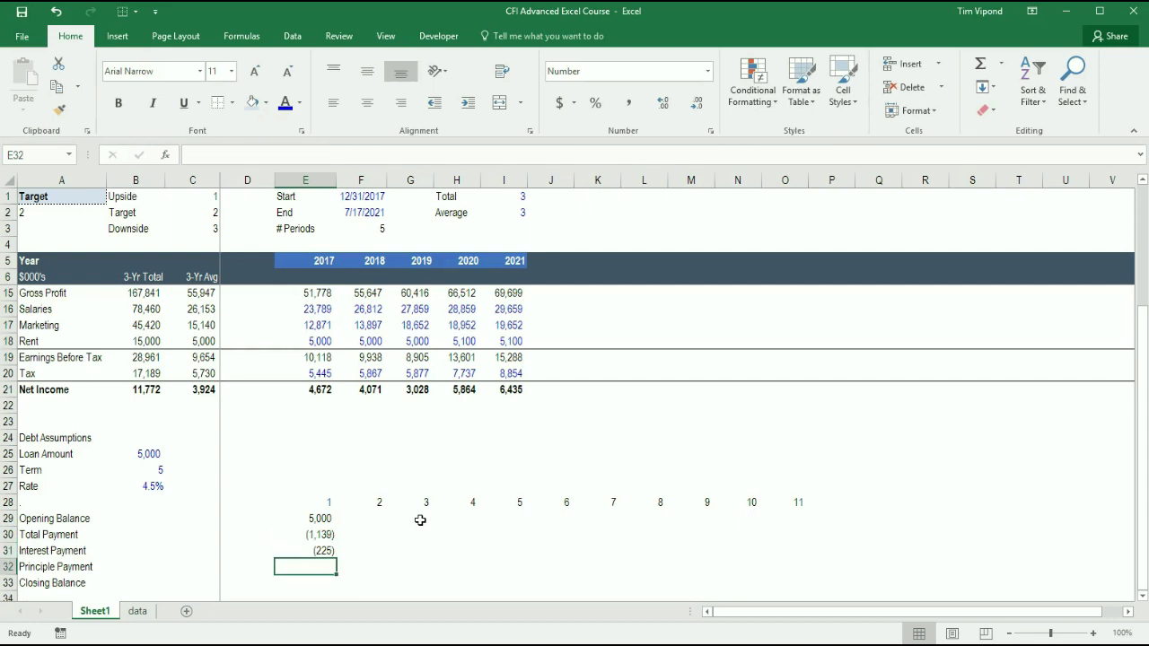
# - Compute the 2017 principal payment in E32 as =E30-E31, giving (914)
pyautogui.press('Up')
pyautogui.press('Up')
pyautogui.press('Up')
pyautogui.press('Down')
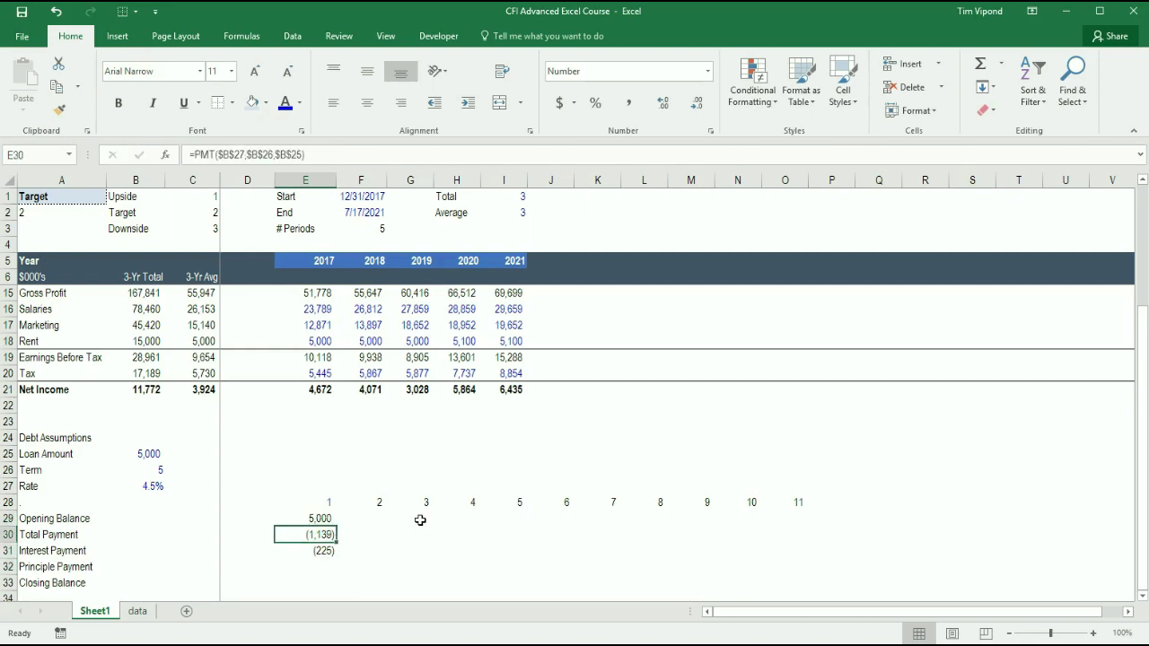
pyautogui.press('Down')
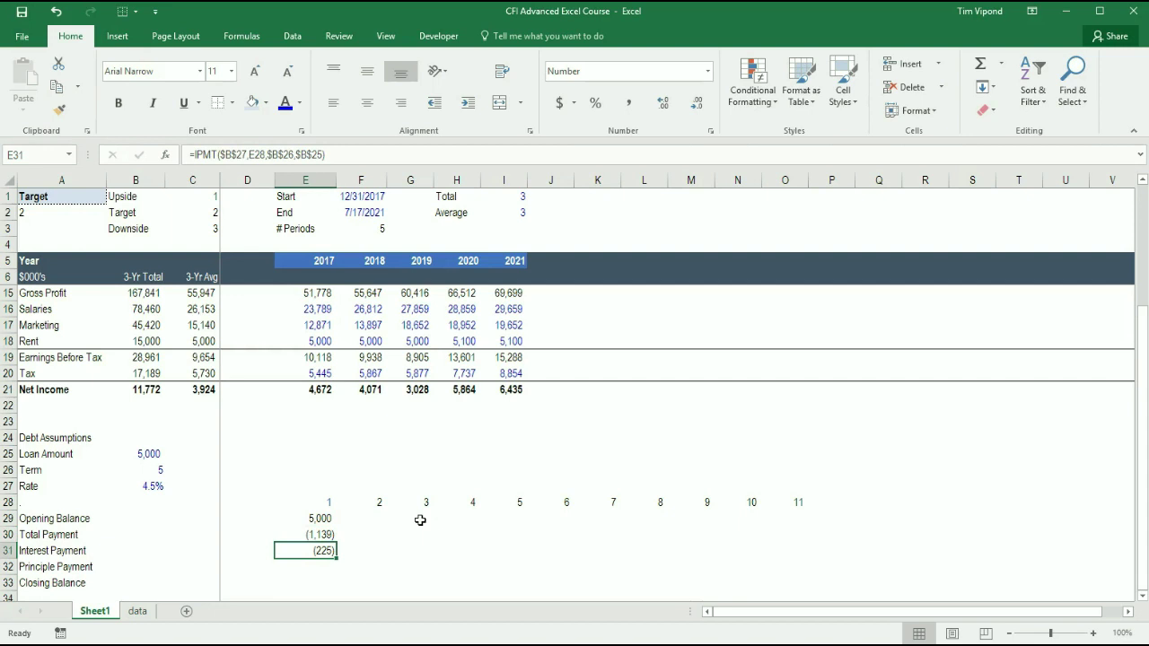
pyautogui.press('Down')
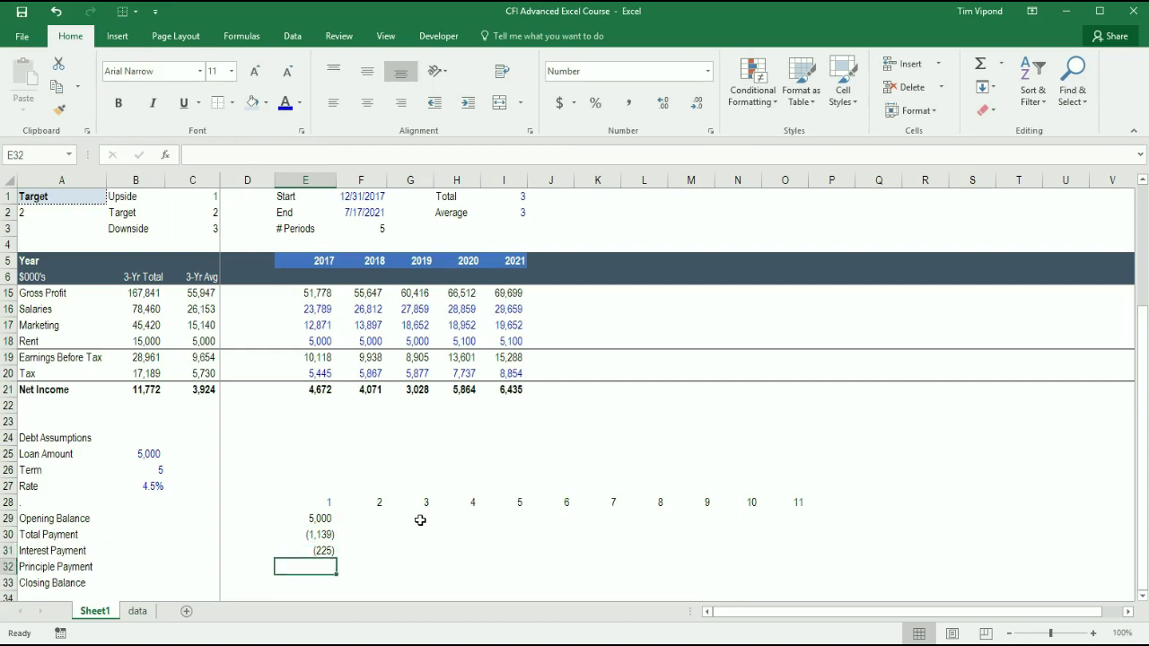
pyautogui.write('=')
pyautogui.press('Up')
pyautogui.press('Up')
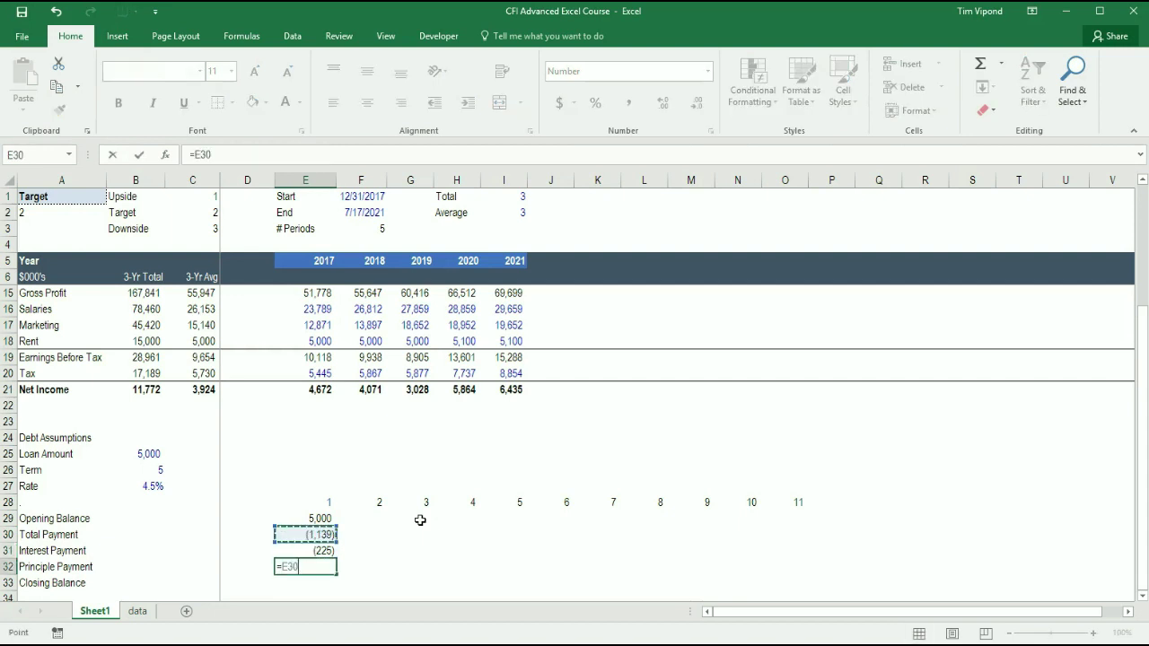
pyautogui.write('-')
pyautogui.press('Up')
pyautogui.press('Return')
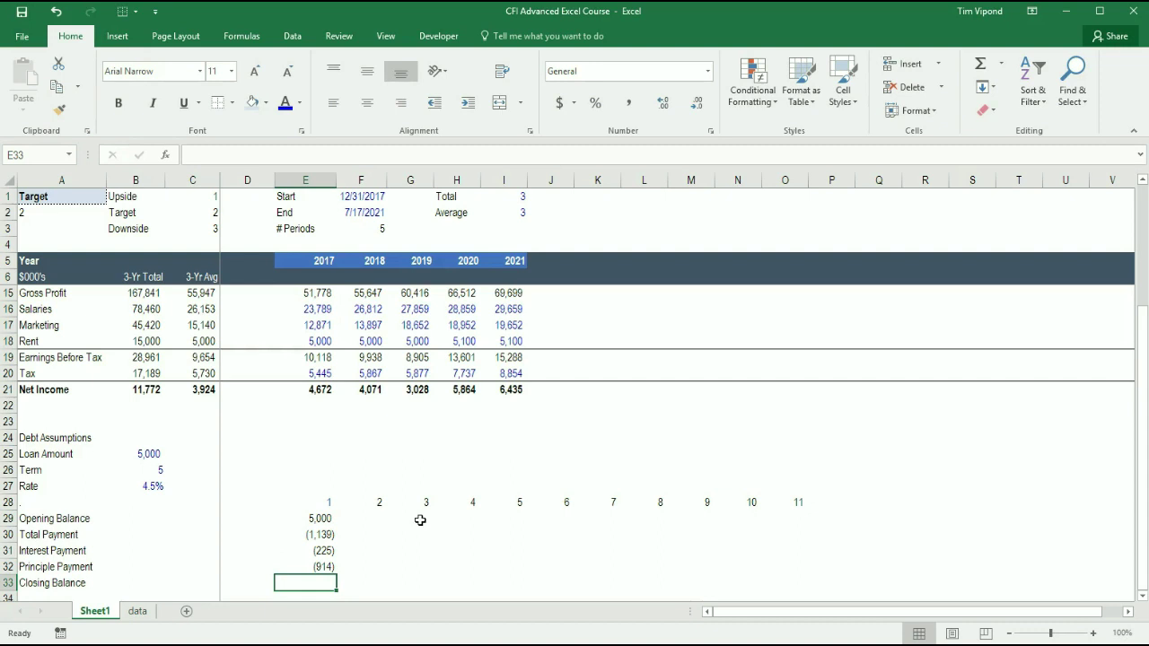
# - Set the year-1 closing balance in E33 to =E29+E32, giving 4,086
pyautogui.scroll(-1, 420, 519)
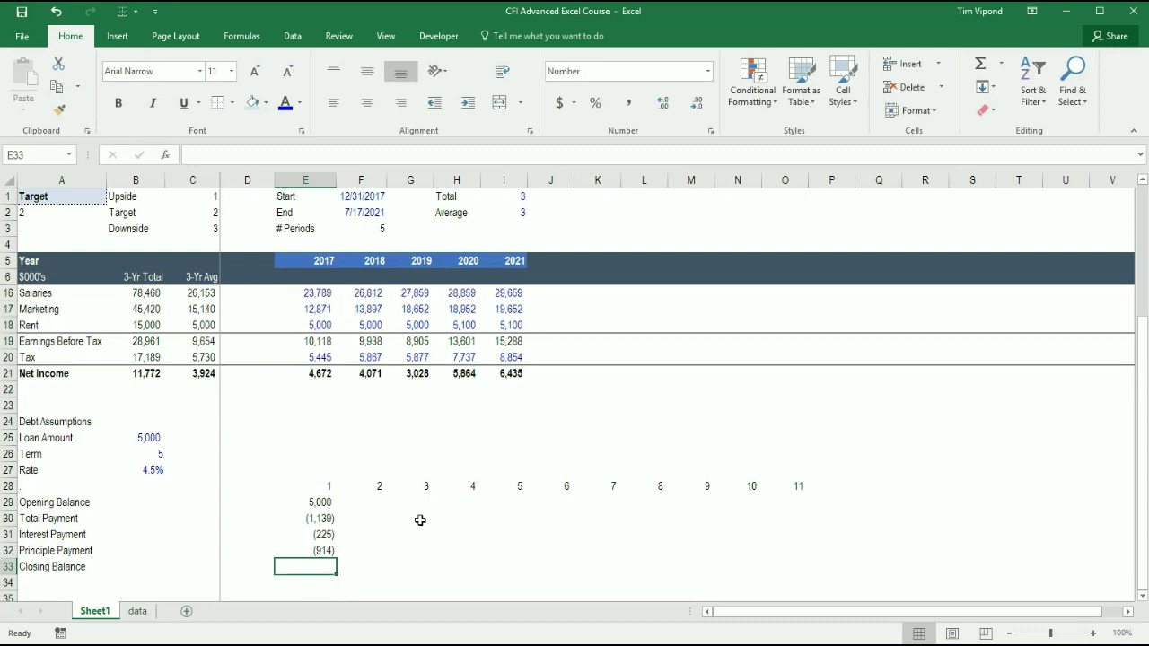
pyautogui.write('=')
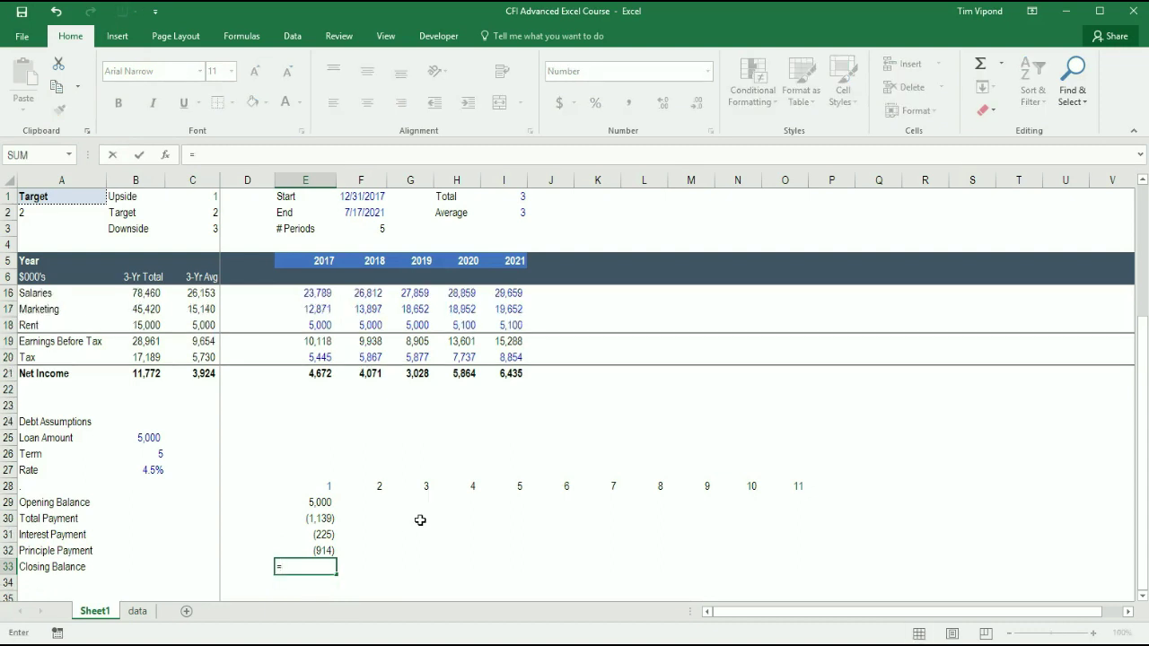
pyautogui.press('Up')
pyautogui.press('Up')
pyautogui.press('Up')
pyautogui.press('Up')
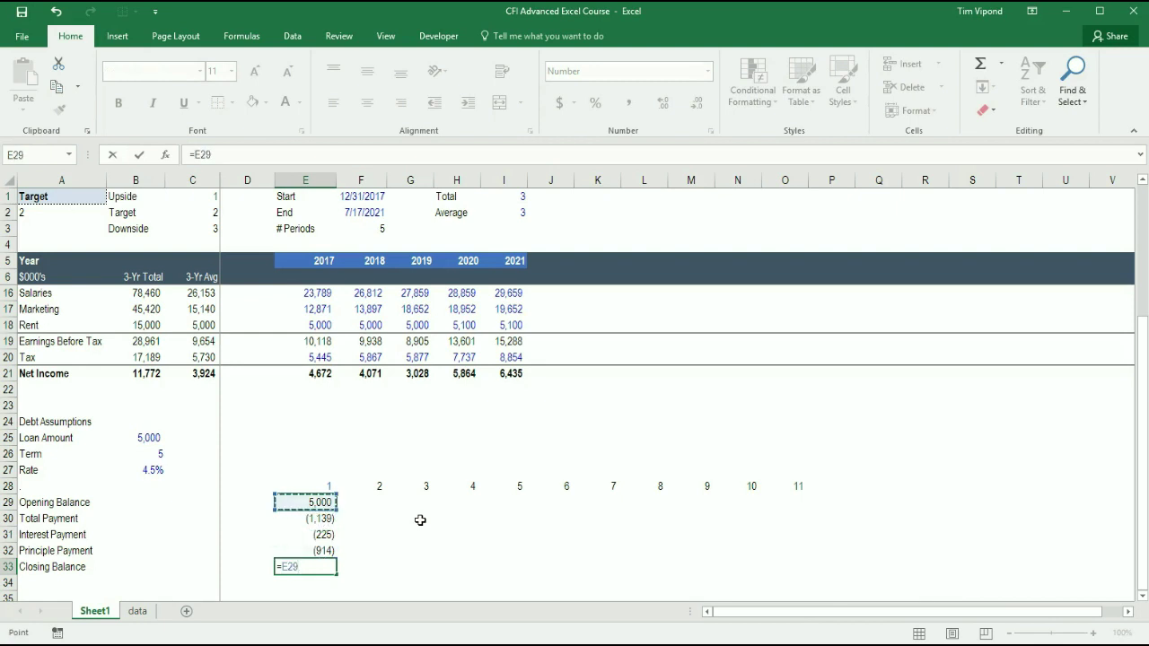
pyautogui.write('+')
pyautogui.press('Up')
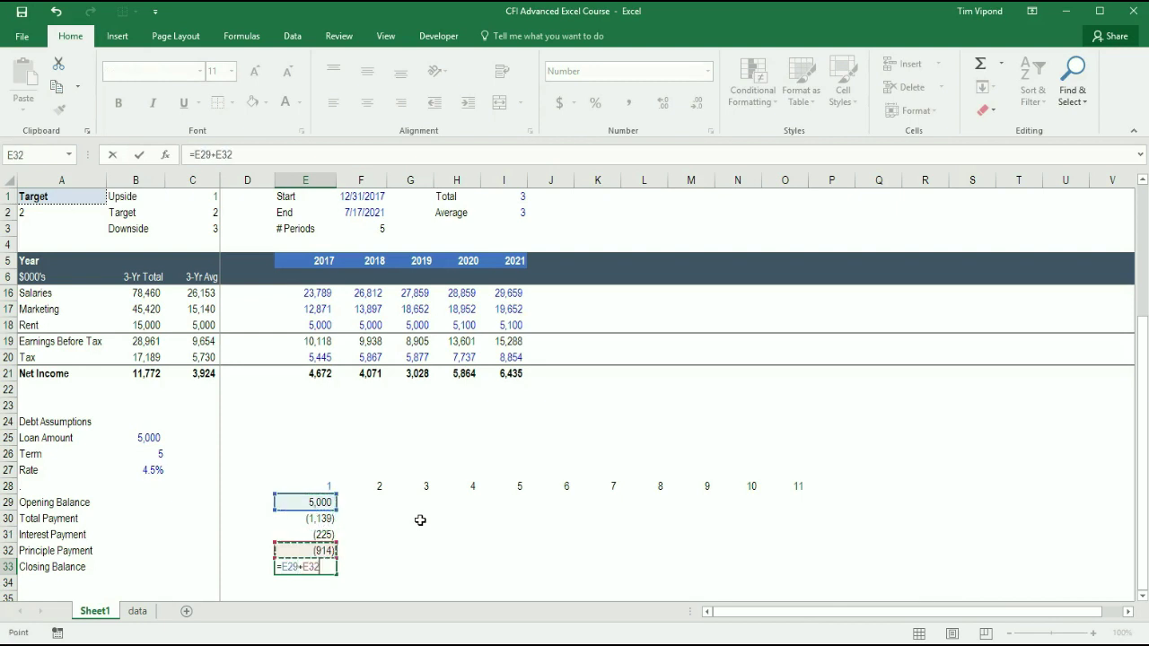
pyautogui.hotkey('ctrl', 'Return')
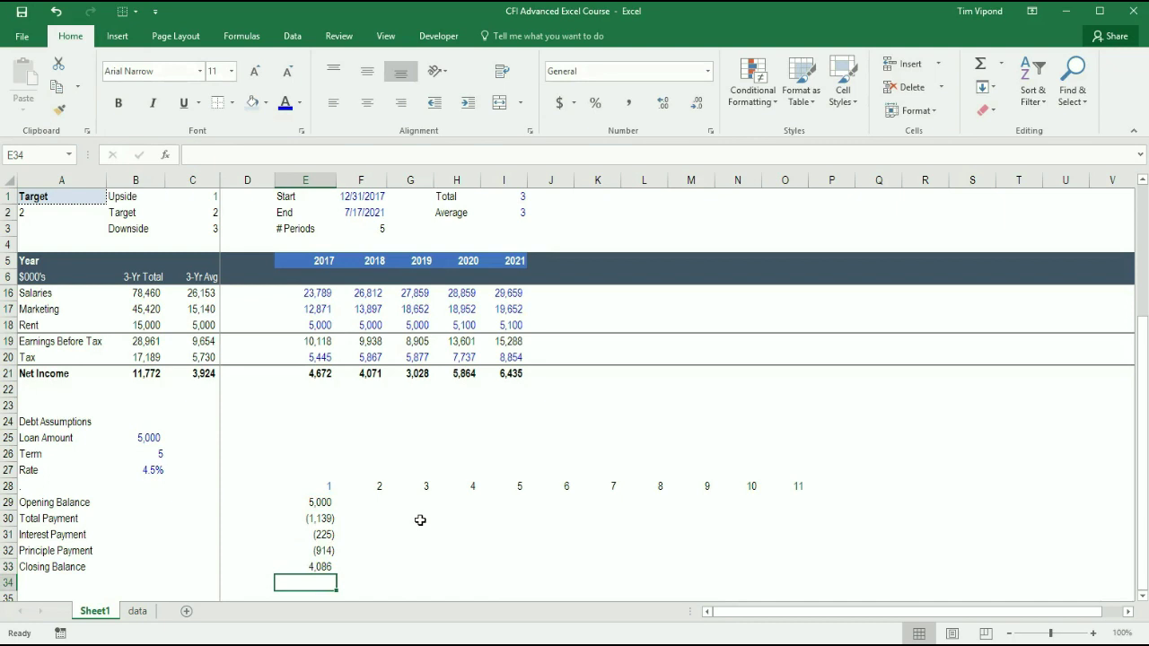
# - Link the year-2 opening balance F29 to =E33 and select the E30:F33 rows
pyautogui.press('Right')
pyautogui.press('Up')
pyautogui.press('Up')
pyautogui.press('Up')
pyautogui.press('Up')
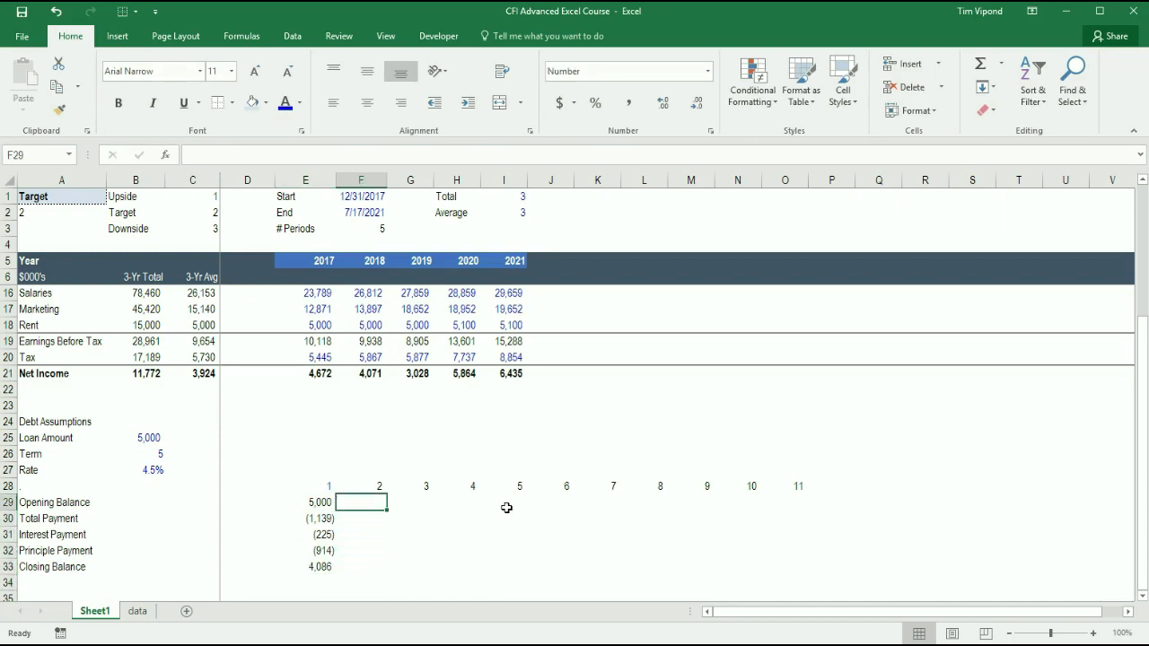
pyautogui.write('=')
pyautogui.press('Left')
pyautogui.press('Down')
pyautogui.press('Down')
pyautogui.press('Down')
pyautogui.press('Down')
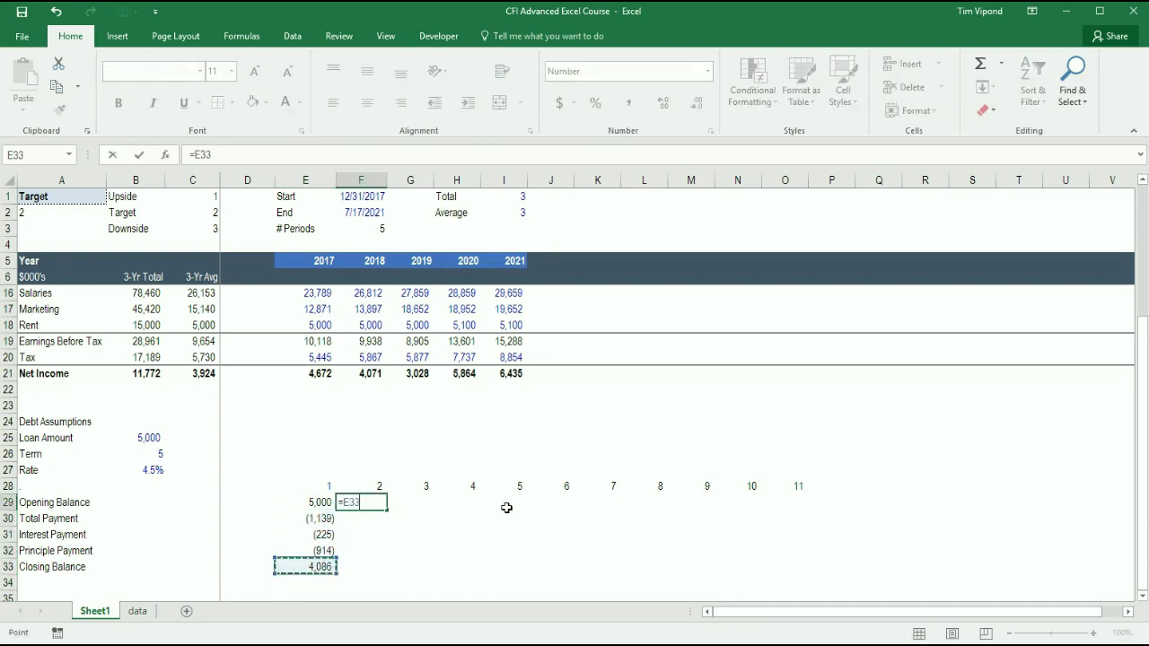
pyautogui.press('Return')
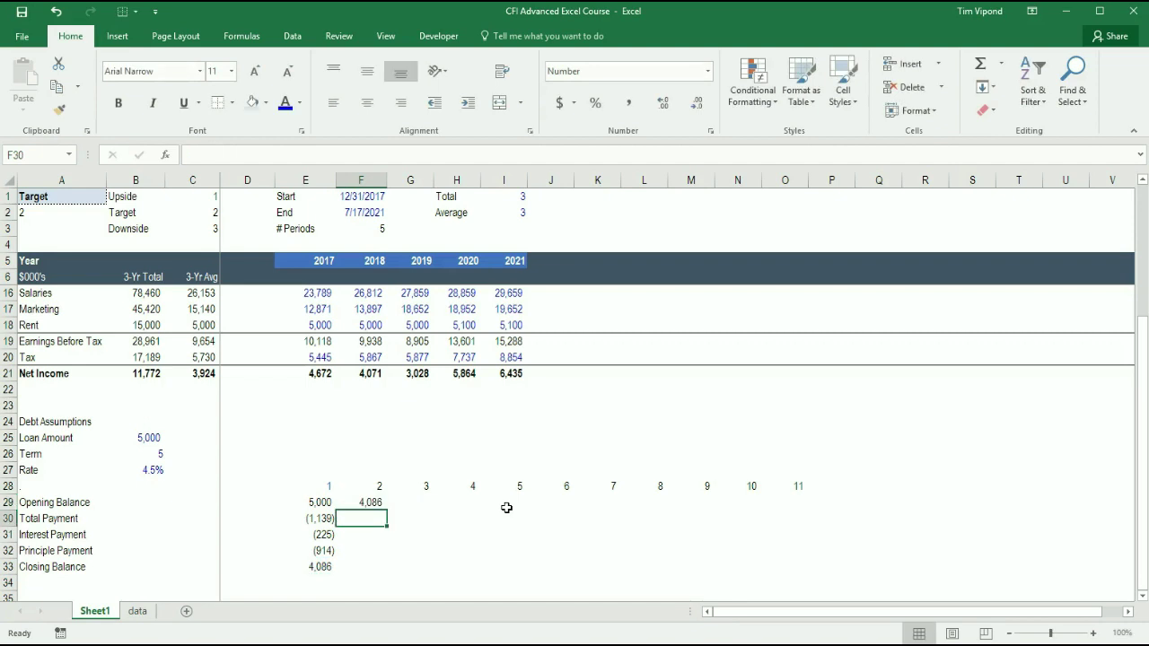
pyautogui.press('Left')
pyautogui.hotkey('shift', 'Down')
pyautogui.hotkey('shift', 'Down')
pyautogui.hotkey('shift', 'Down')
pyautogui.hotkey('shift', 'Right')
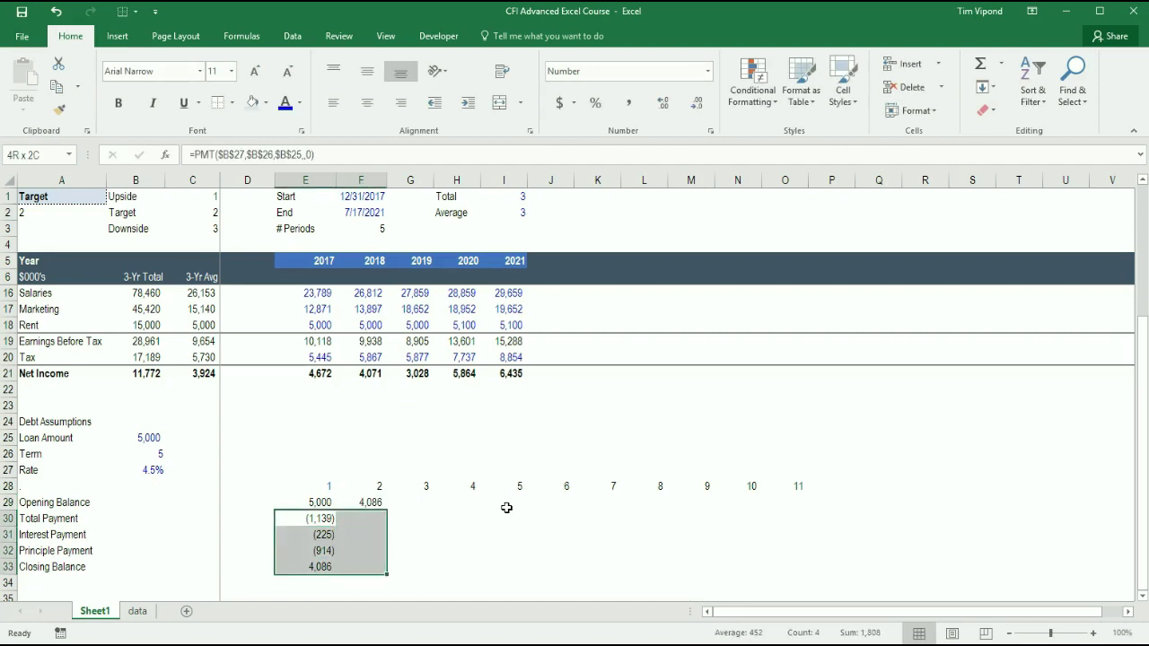
# - Fill the payment and balance formulas from period 2 through period 11, producing #NUM! after period 5
pyautogui.hotkey('ctrl', 'r')
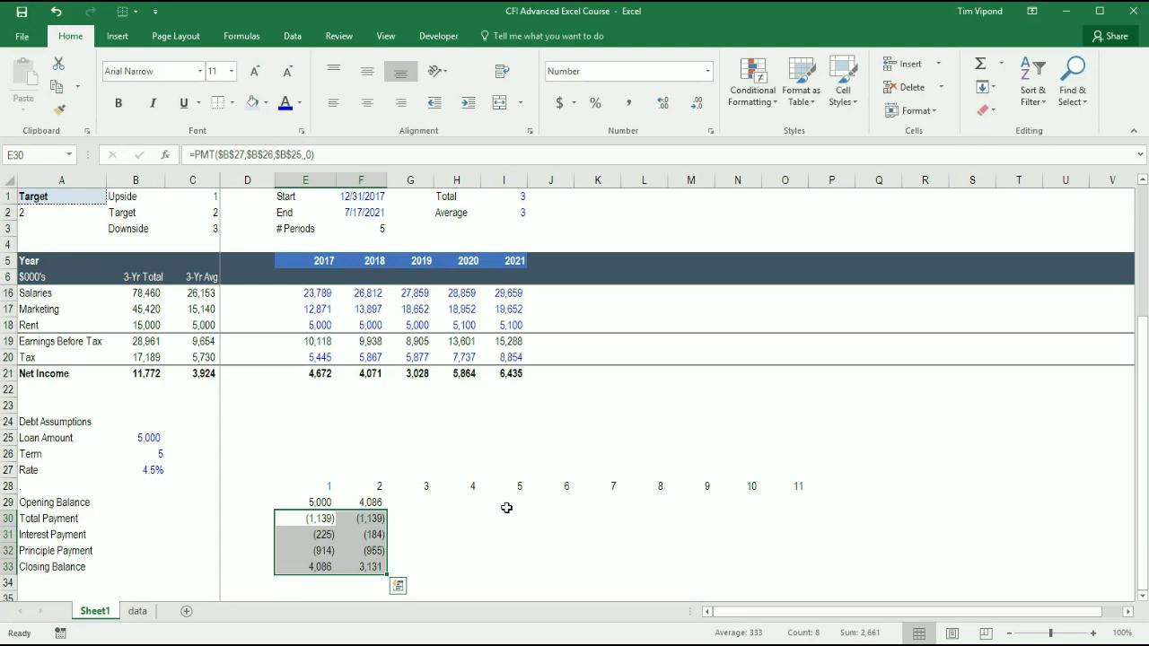
pyautogui.press('Up')
pyautogui.press('Right')
pyautogui.hotkey('shift', 'Down')
pyautogui.hotkey('shift', 'Down')
pyautogui.hotkey('shift', 'Down')
pyautogui.hotkey('shift', 'Down')
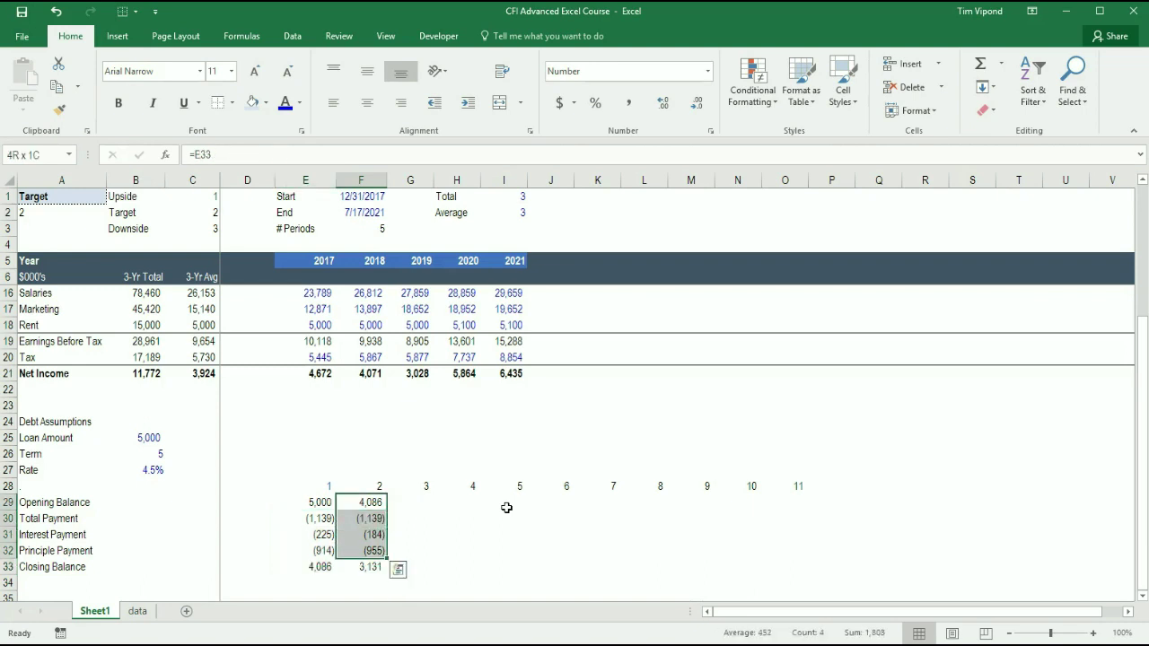
pyautogui.hotkey('shift', 'Right')
pyautogui.hotkey('shift', 'Right')
pyautogui.hotkey('shift', 'Right')
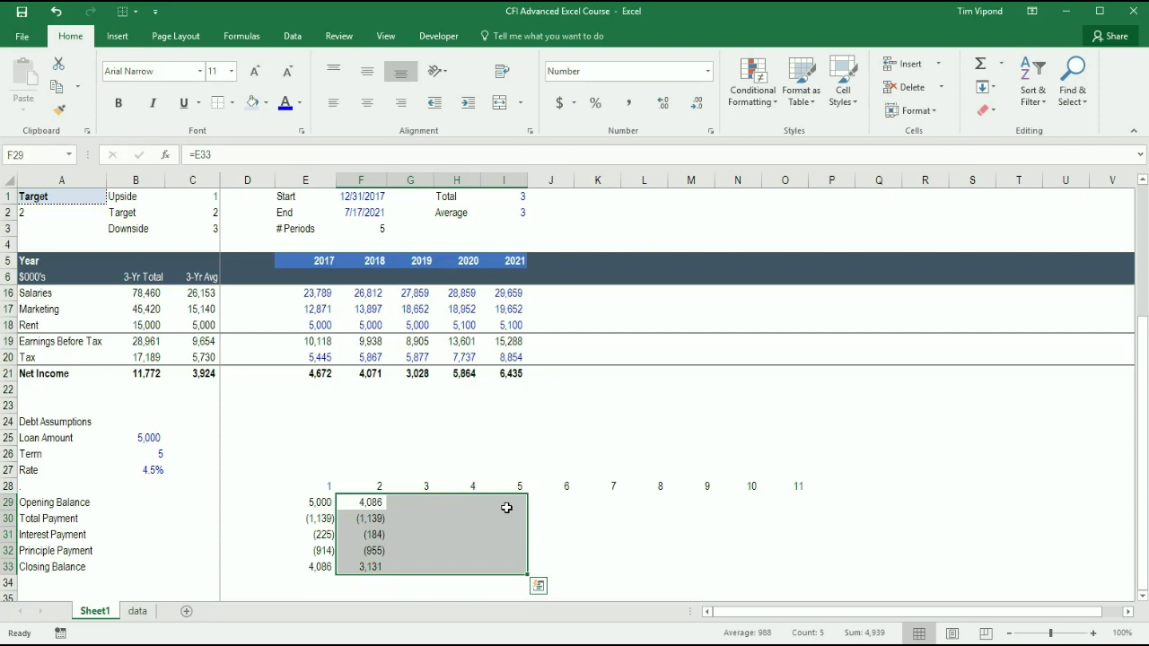
pyautogui.hotkey('ctrl', 'r')
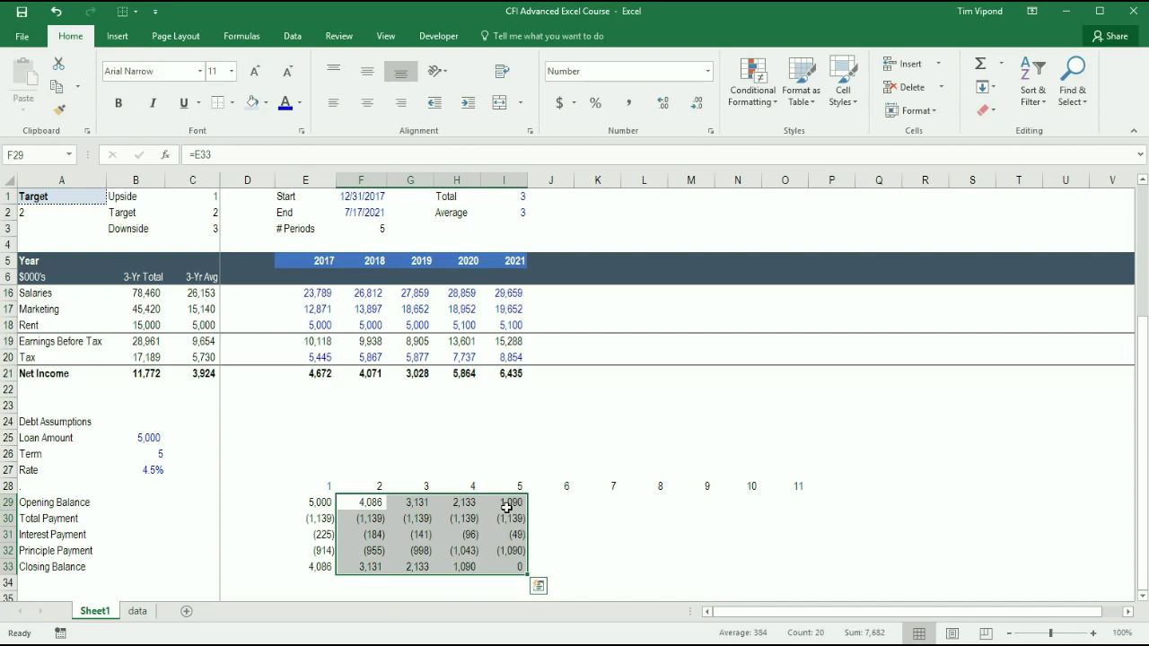
pyautogui.press('Right')
pyautogui.press('Right')
pyautogui.press('Right')
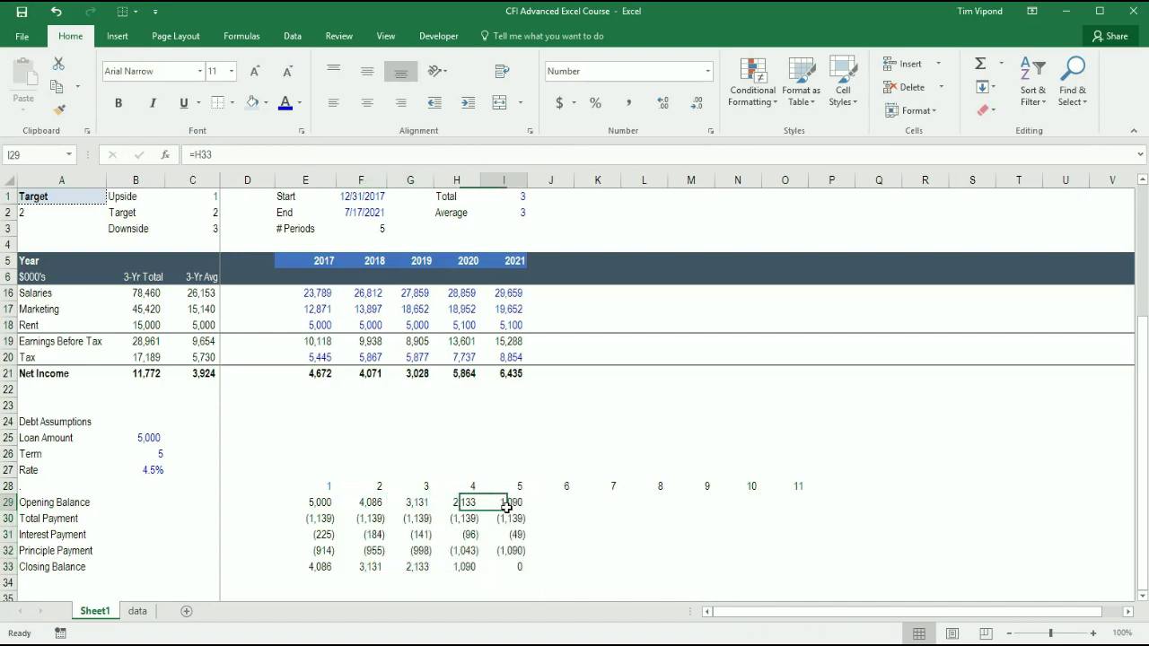
pyautogui.hotkey('shift', 'Down')
pyautogui.hotkey('shift', 'Down')
pyautogui.hotkey('shift', 'Down')
pyautogui.hotkey('shift', 'Down')
pyautogui.hotkey('shift', 'Right')
pyautogui.hotkey('shift', 'Right')
pyautogui.hotkey('shift', 'Right')
pyautogui.hotkey('shift', 'Right')
pyautogui.hotkey('shift', 'Right')
pyautogui.hotkey('shift', 'Right')
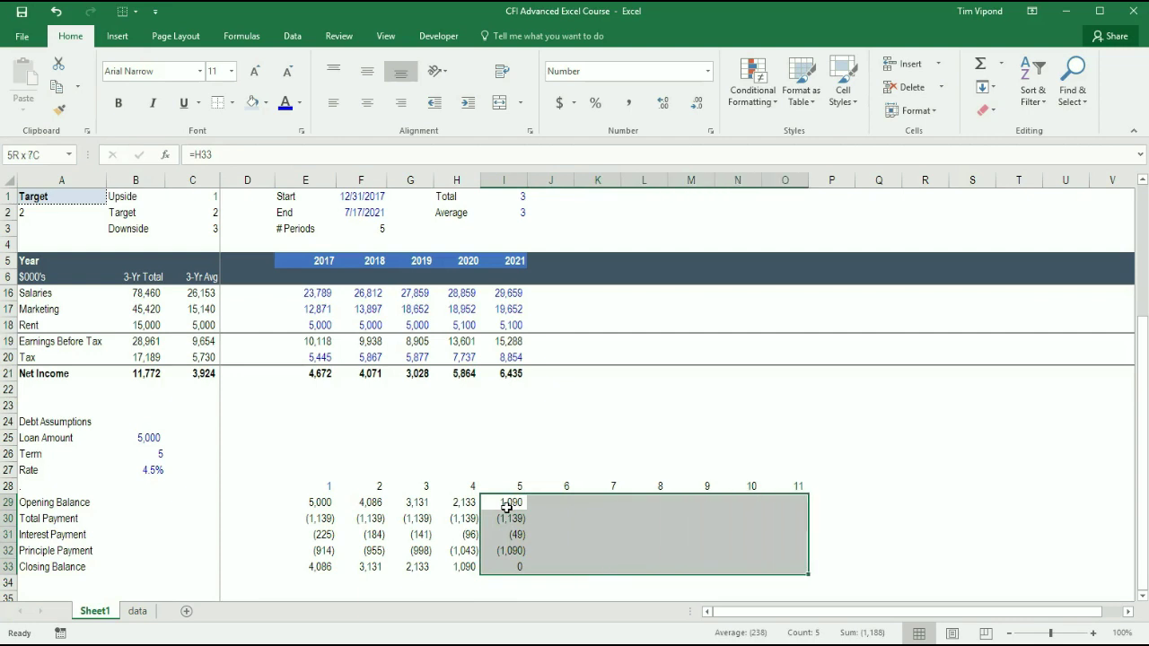
pyautogui.hotkey('ctrl', 'r')
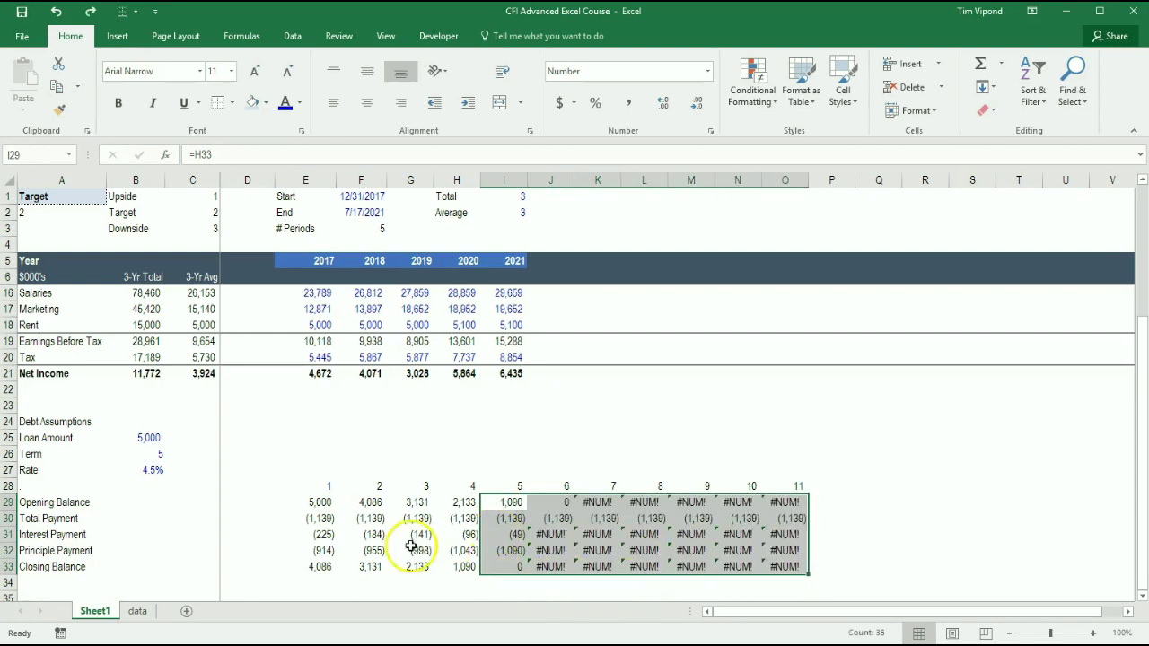
# - Wrap the E30 Total Payment in =IF(E29>0,PMT(...),0) and fill it through period 11
pyautogui.click(322, 519)
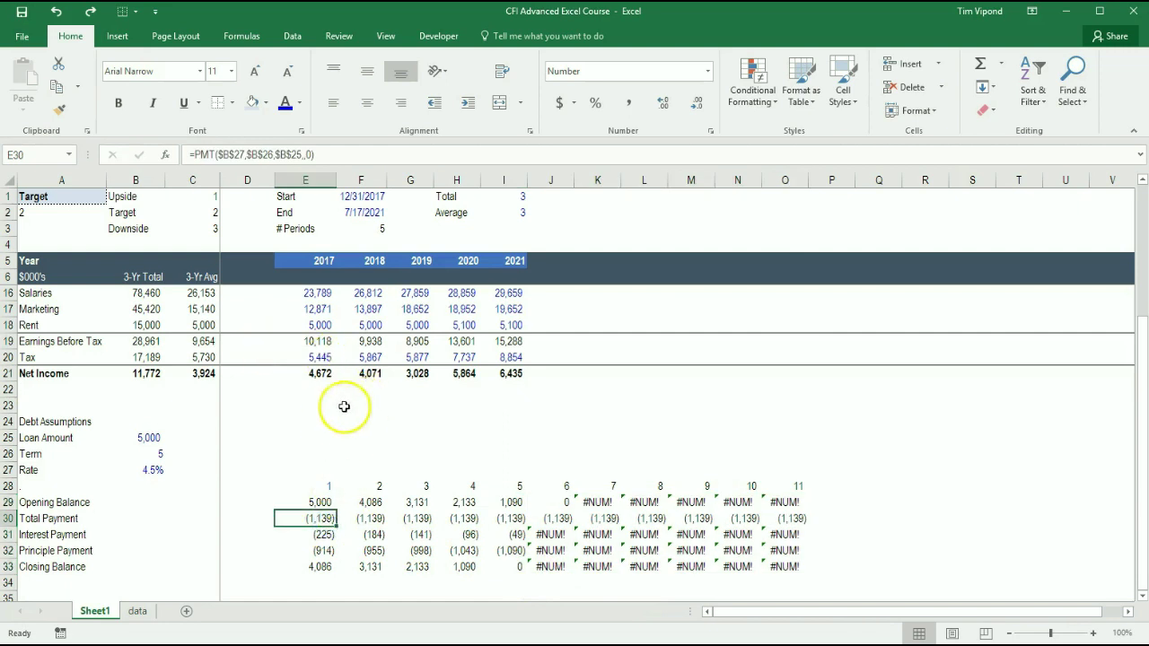
pyautogui.click(196, 154)
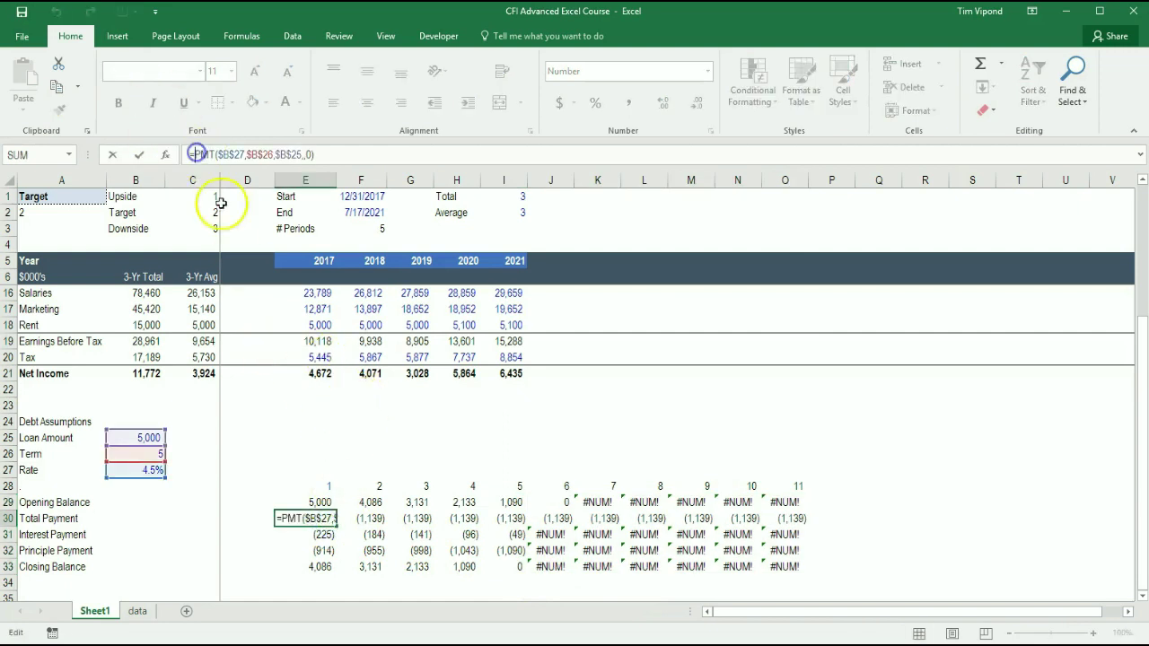
pyautogui.write('if')
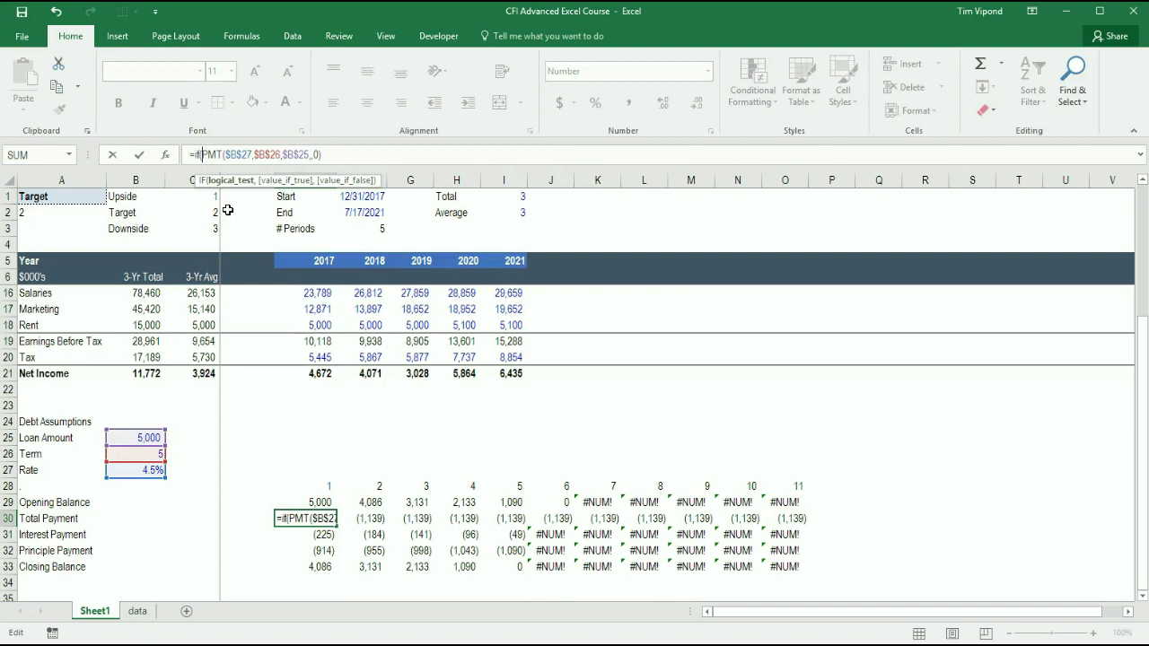
pyautogui.write('(')
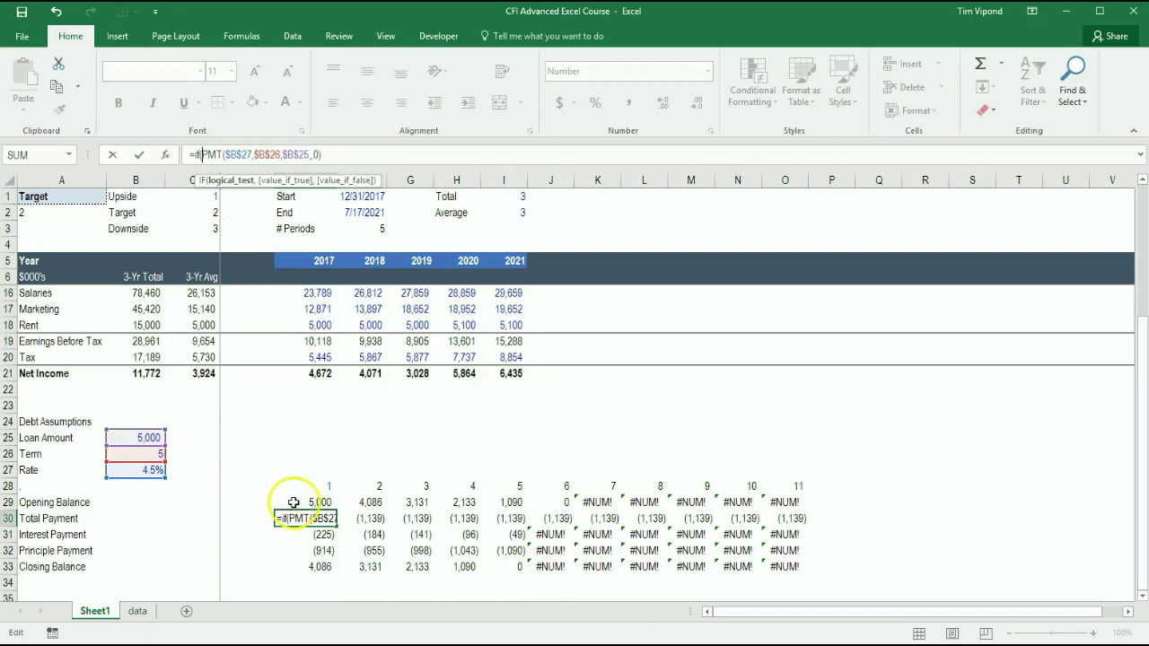
pyautogui.click(293, 503)
pyautogui.write('>0')
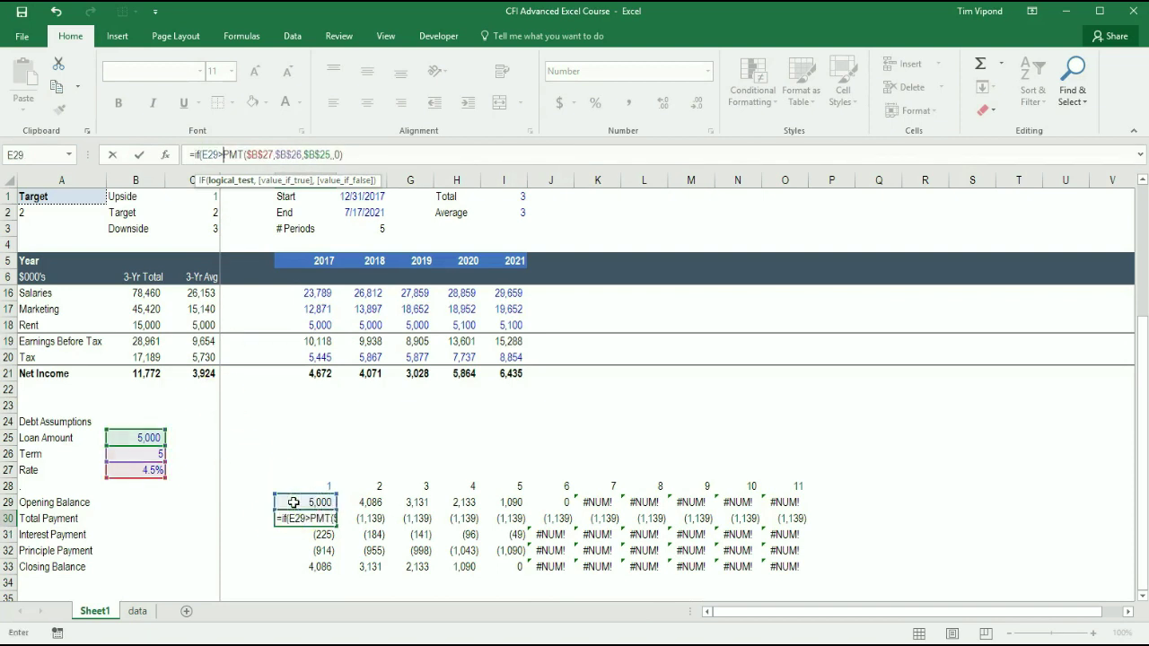
pyautogui.write(',')
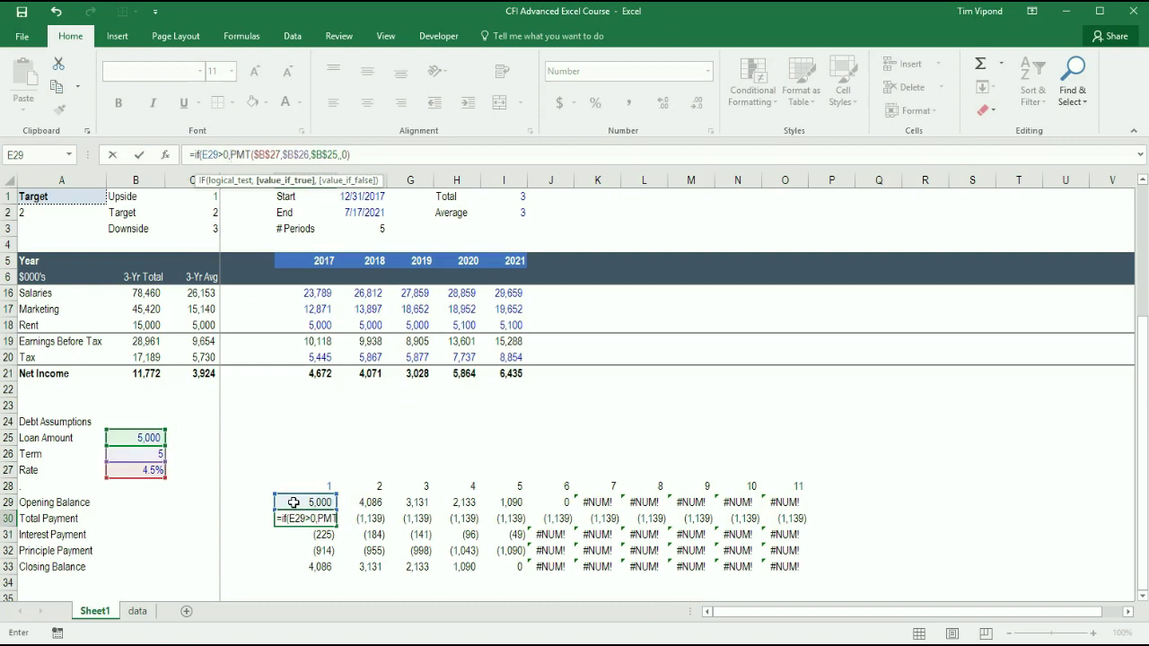
pyautogui.click(392, 160)
pyautogui.write(',0')
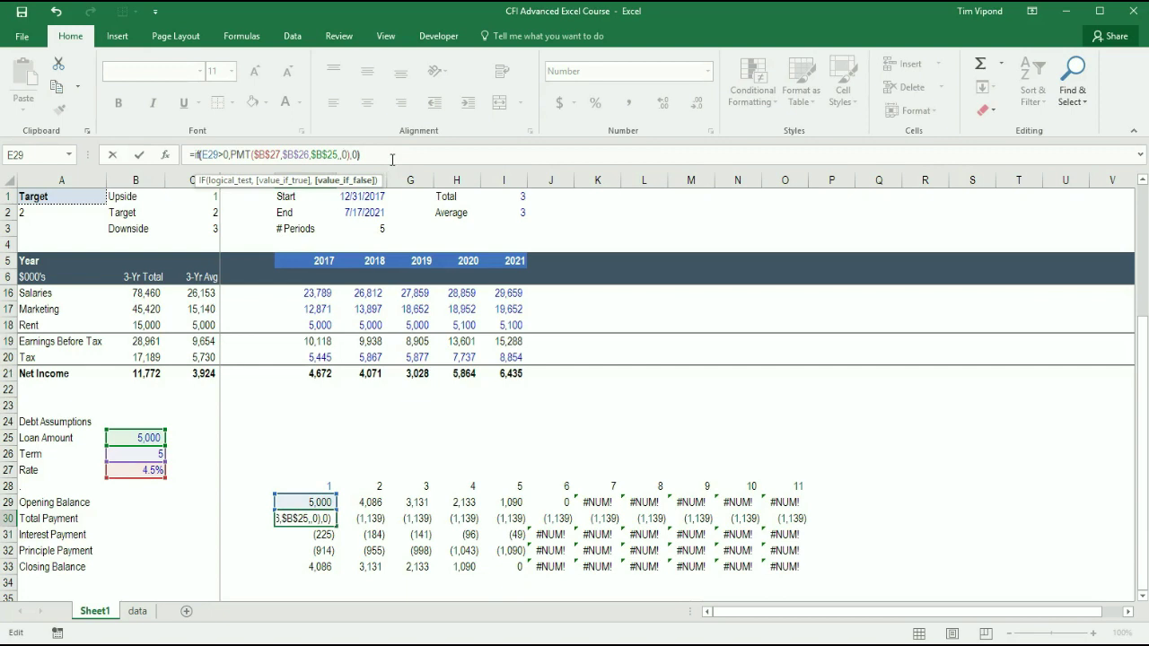
pyautogui.press('Return')
pyautogui.press('Up')
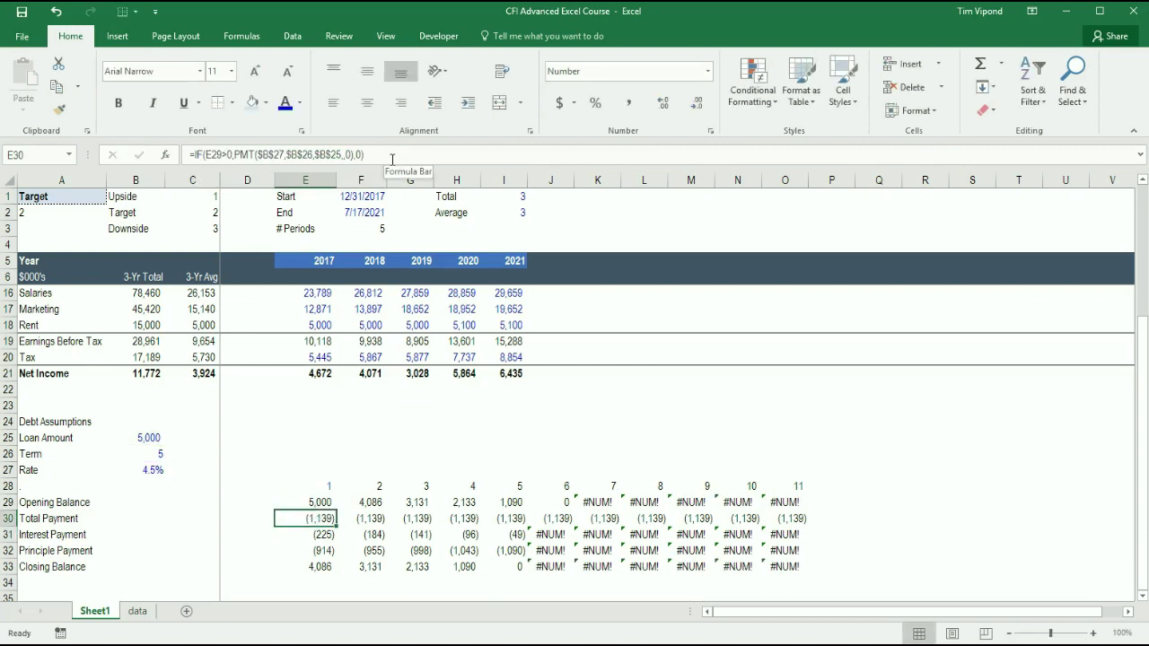
pyautogui.hotkey('ctrl', 'shift', 'Right')
pyautogui.hotkey('ctrl', 'r')
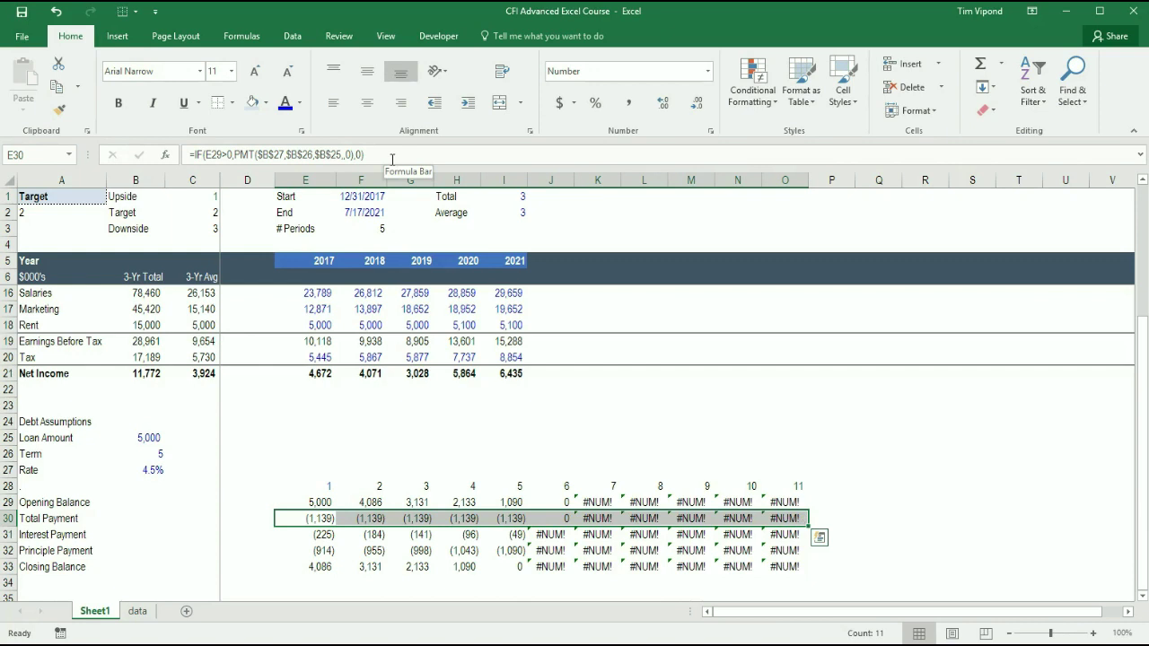
# - Rewrite E31 as =IF(E29>0,IPMT($B$27,E28,$B$26,$B$25,0),0)
pyautogui.press('Down')
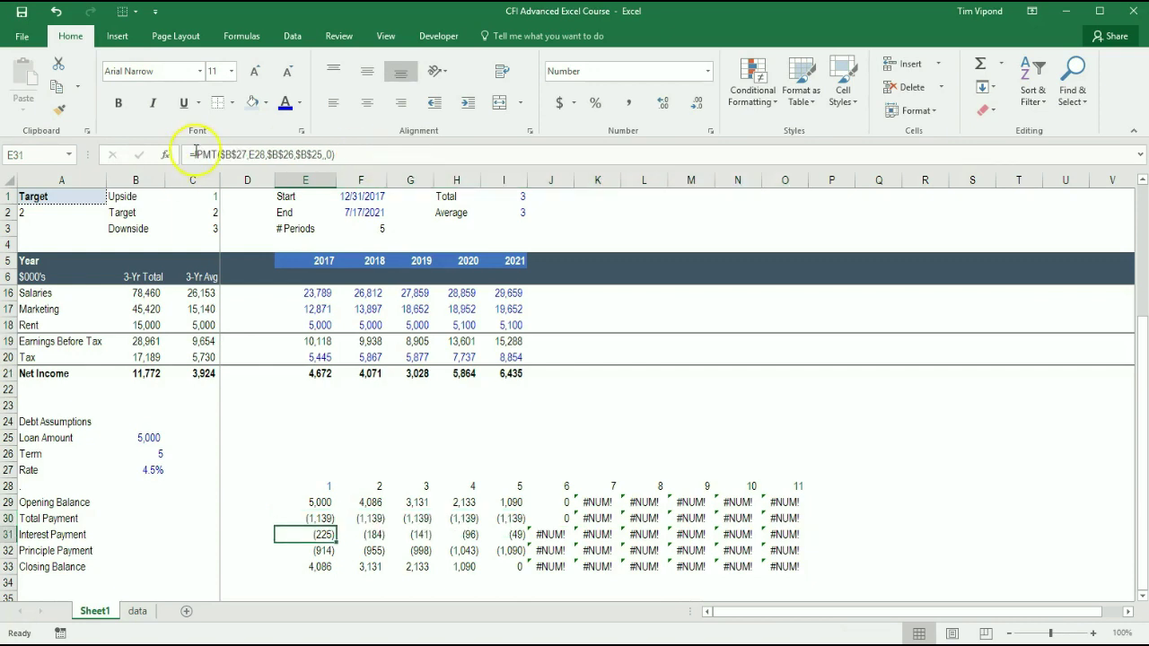
pyautogui.press('F2')
pyautogui.press('Home')
pyautogui.press('Right')
pyautogui.write('if(')
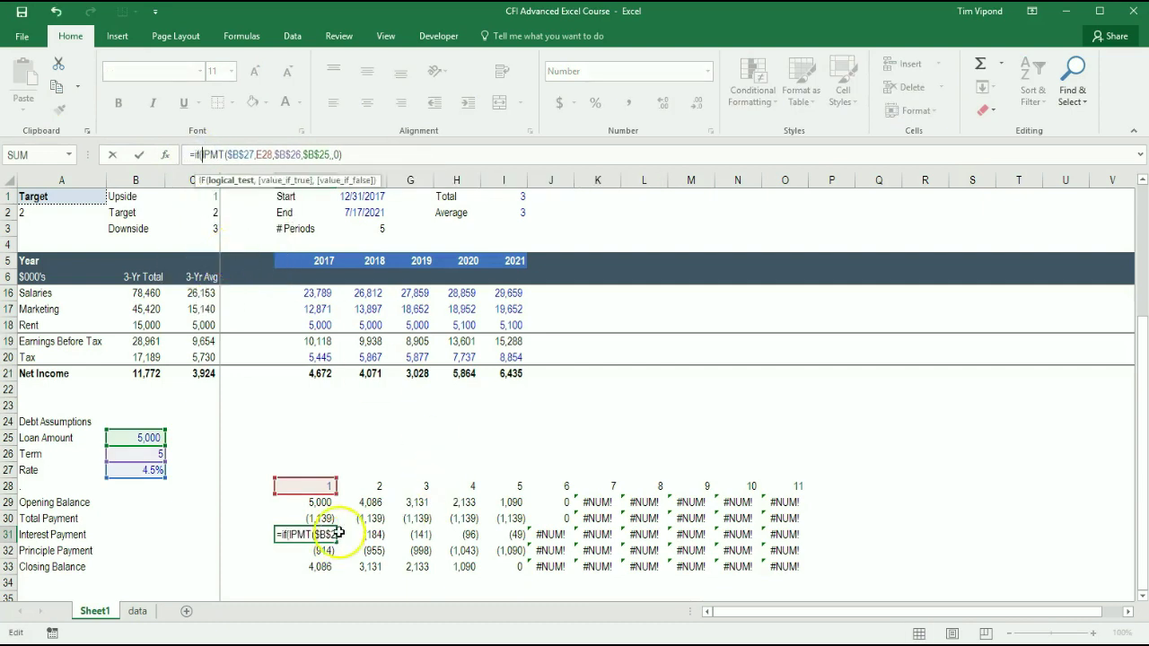
pyautogui.click(324, 505)
pyautogui.write('>0,')
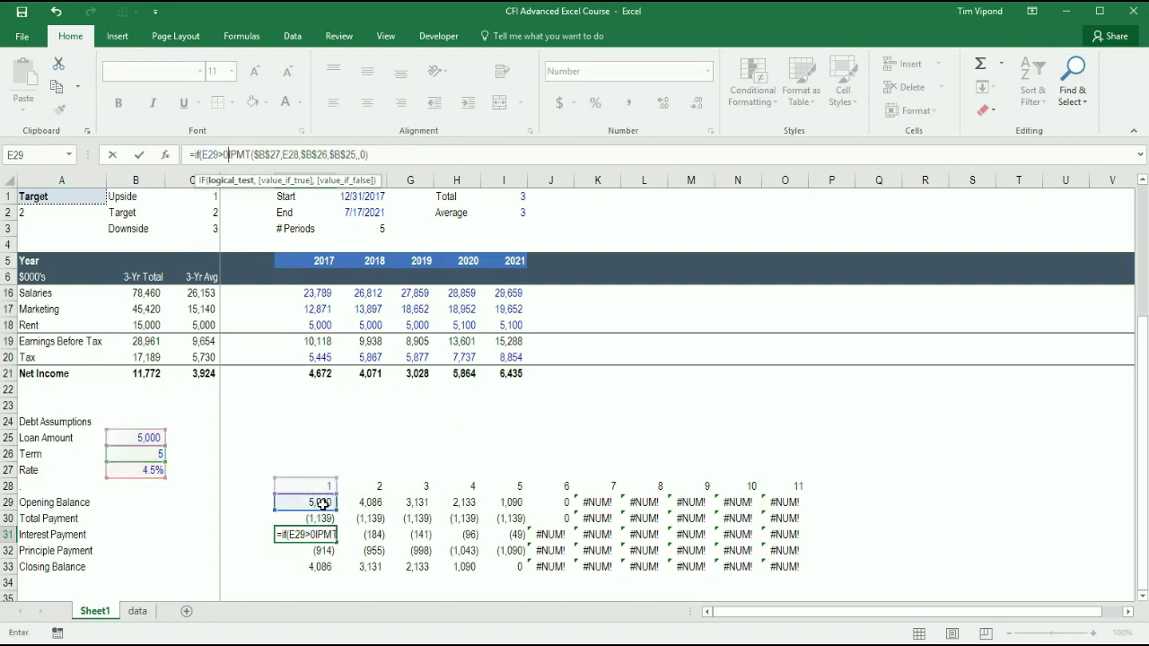
pyautogui.click(429, 154)
pyautogui.write(',')
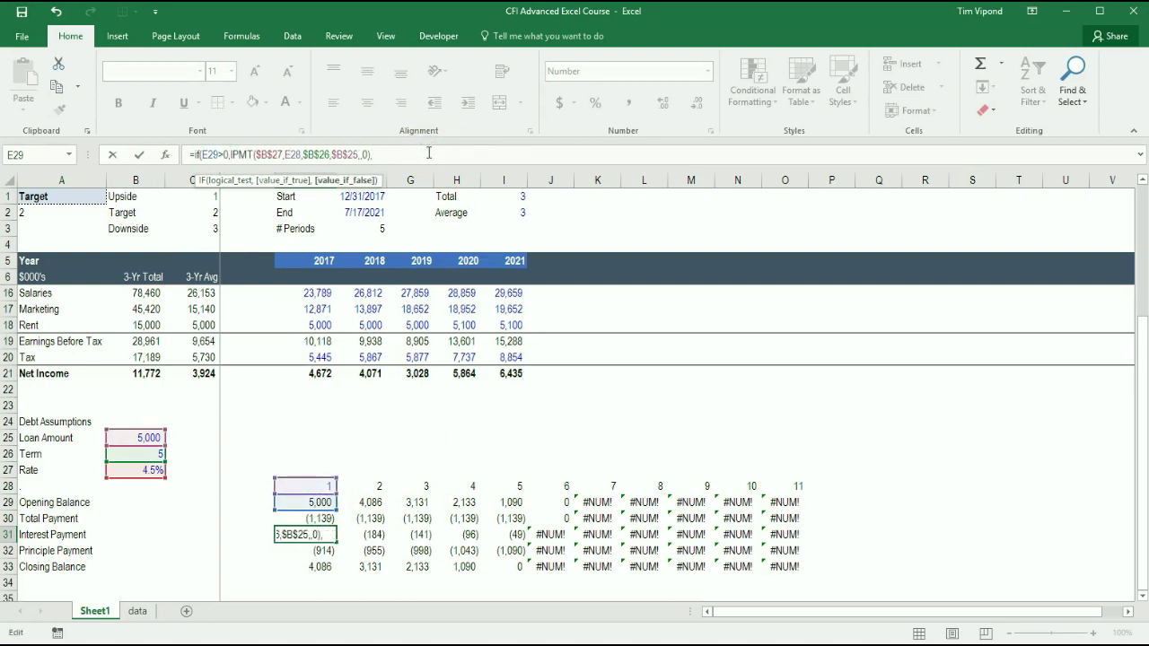
pyautogui.write('0)')
pyautogui.press('Return')
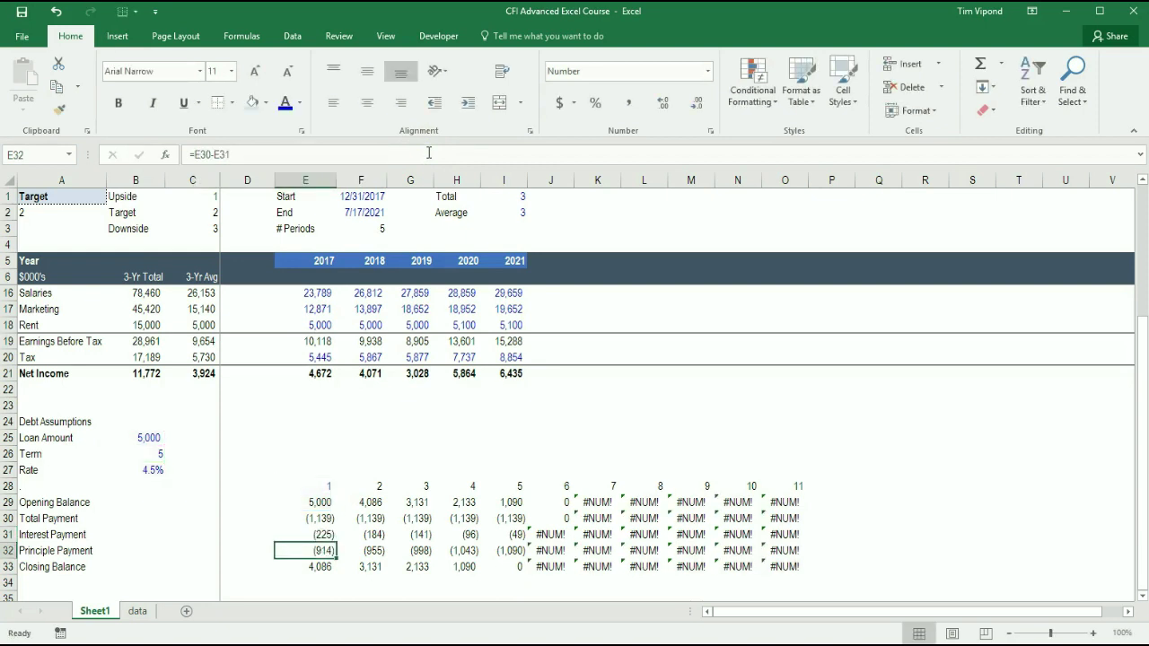
# - Copy the IF-wrapped interest formula across E31:O31, clearing the #NUM! errors
pyautogui.press('Up')
pyautogui.press('Down')
pyautogui.press('Up')
pyautogui.hotkey('ctrl', 'shift', 'Right')
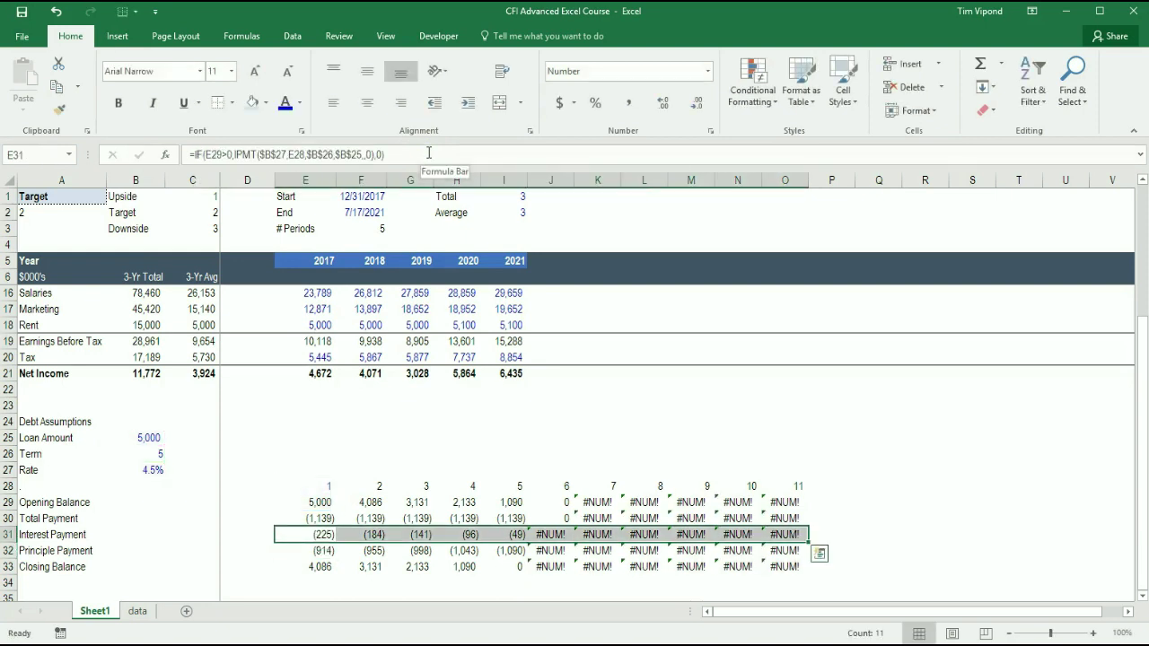
pyautogui.hotkey('ctrl', 'r')
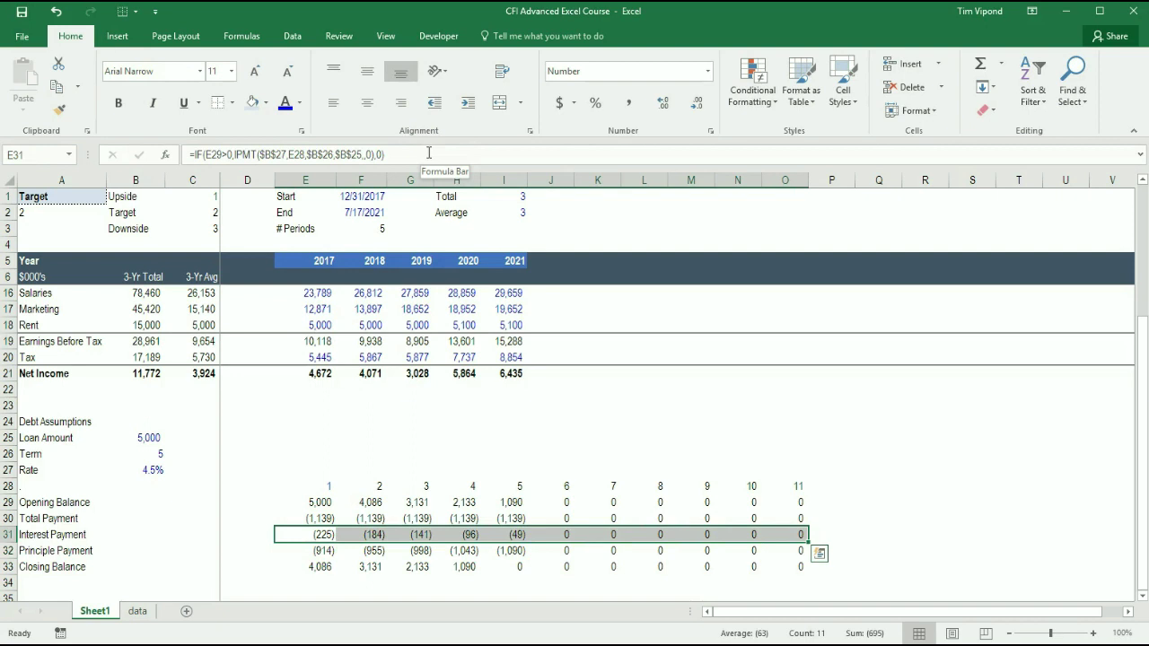
# - Review the period 6 formulas in J29:J33 for the post-term rows
pyautogui.press('Up')
pyautogui.press('Right')
pyautogui.press('Right')
pyautogui.press('Right')
pyautogui.press('Right')
pyautogui.press('Up')
pyautogui.press('Right')
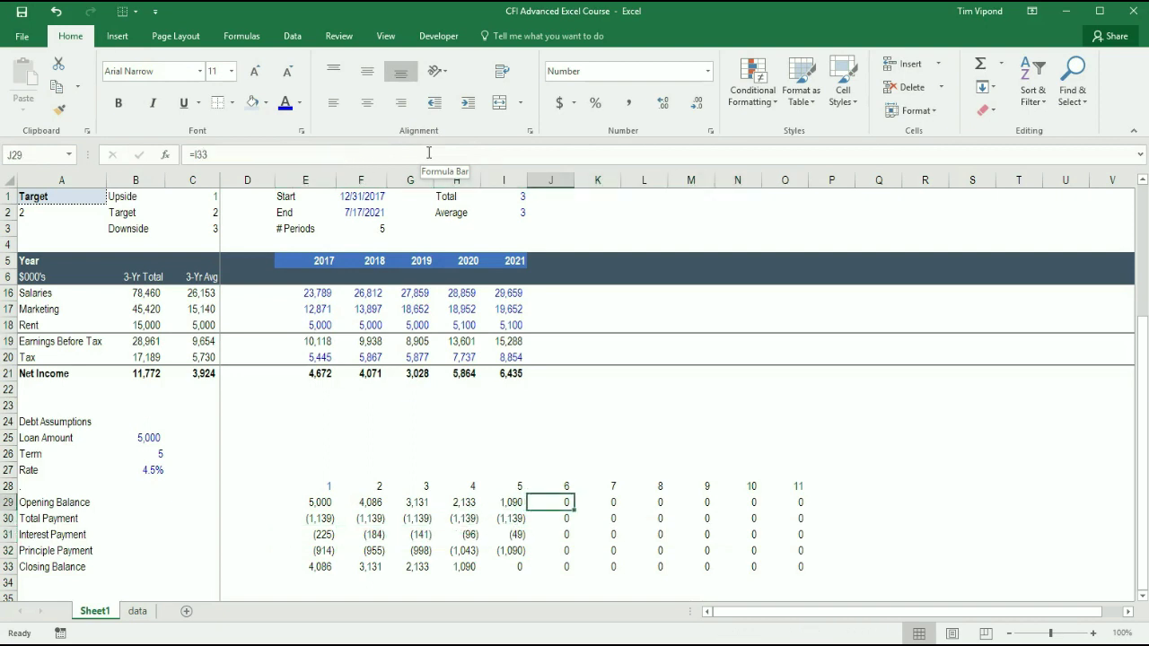
pyautogui.hotkey('shift', 'Down')
pyautogui.hotkey('shift', 'Right')
pyautogui.hotkey('shift', 'Right')
pyautogui.hotkey('shift', 'Right')
pyautogui.hotkey('shift', 'Right')
pyautogui.hotkey('shift', 'Right')
pyautogui.hotkey('shift', 'Down')
pyautogui.hotkey('shift', 'Down')
pyautogui.hotkey('shift', 'Down')
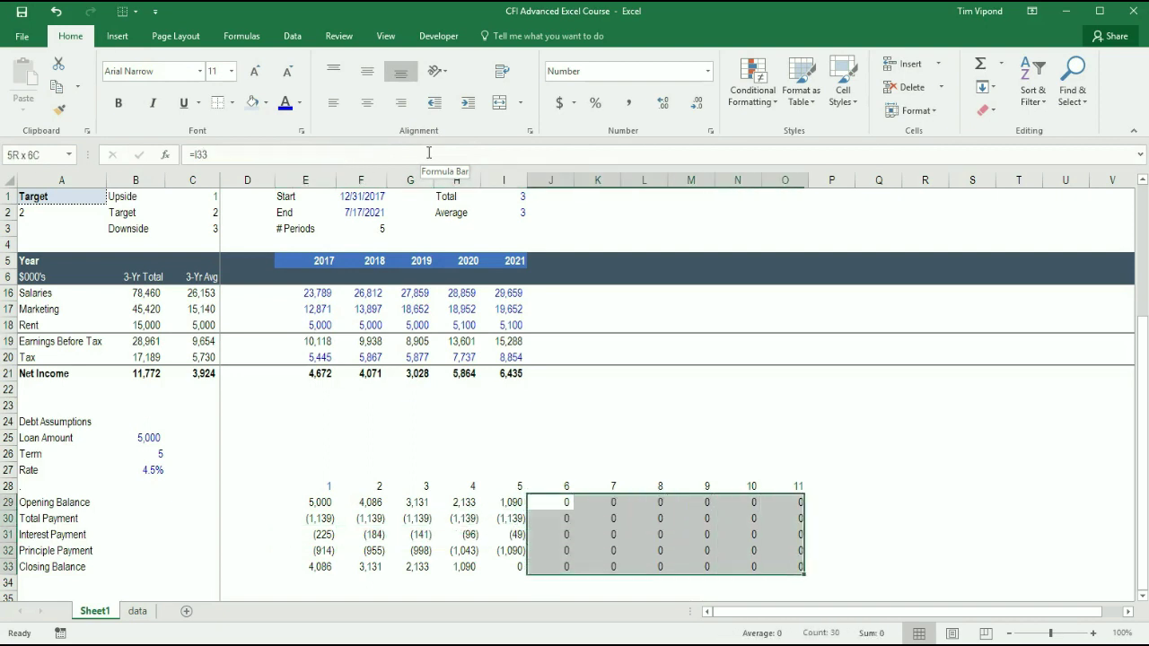
pyautogui.press('Down')
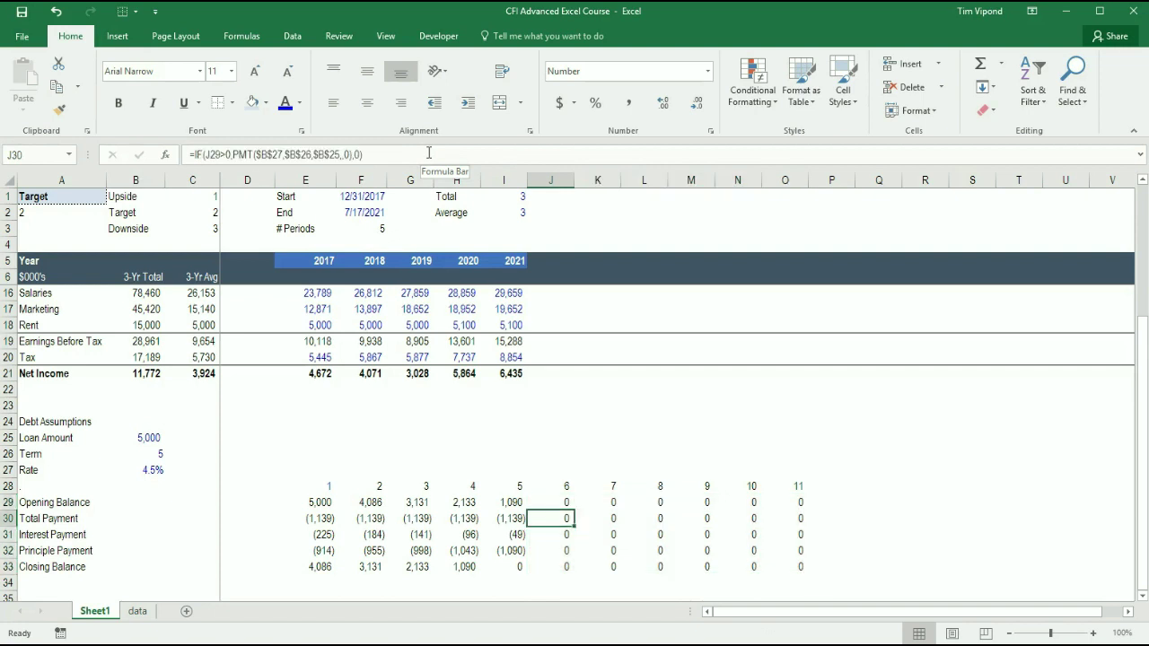
pyautogui.press('Up')
pyautogui.press('Down')
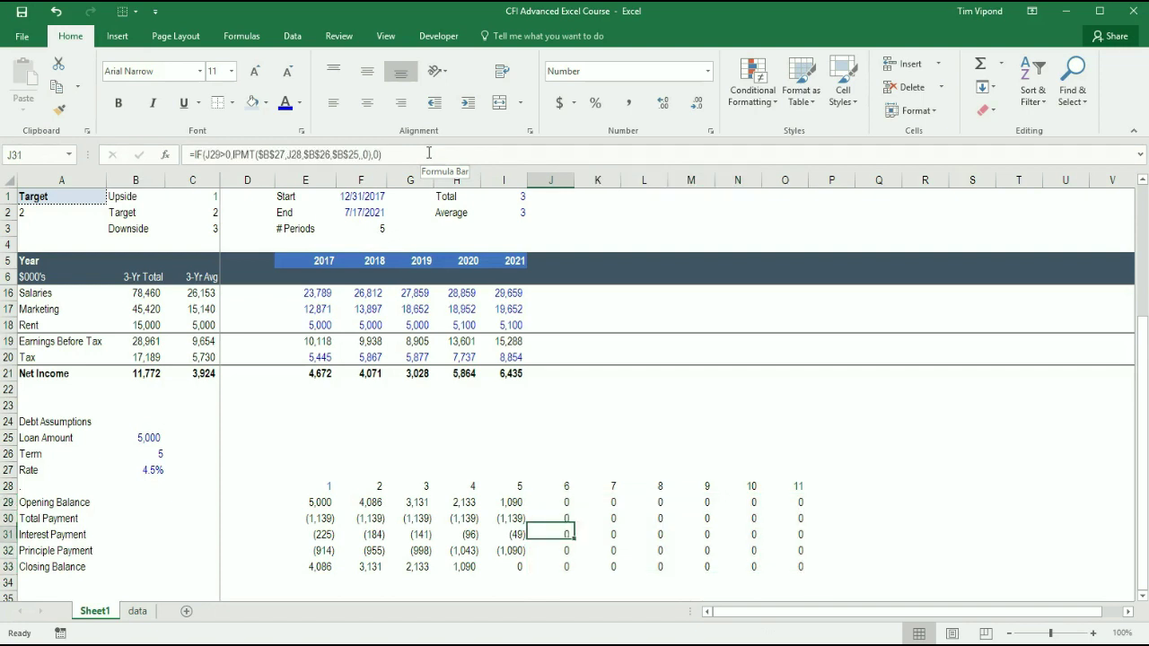
pyautogui.press('Down')
pyautogui.press('Up')
pyautogui.press('Down')
pyautogui.press('Down')
pyautogui.press('Down')
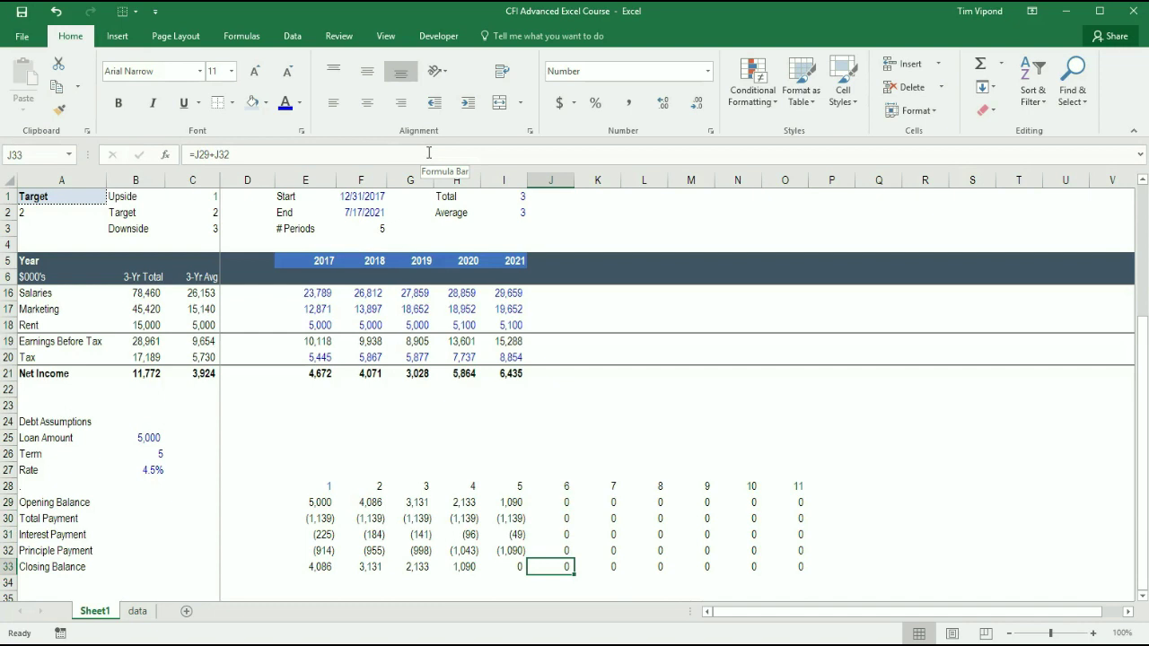
pyautogui.press('Up')
# - Fill O28:W33 right to extend the schedule to period 19, all zeros after period 5
pyautogui.press('Up')
pyautogui.press('Right')
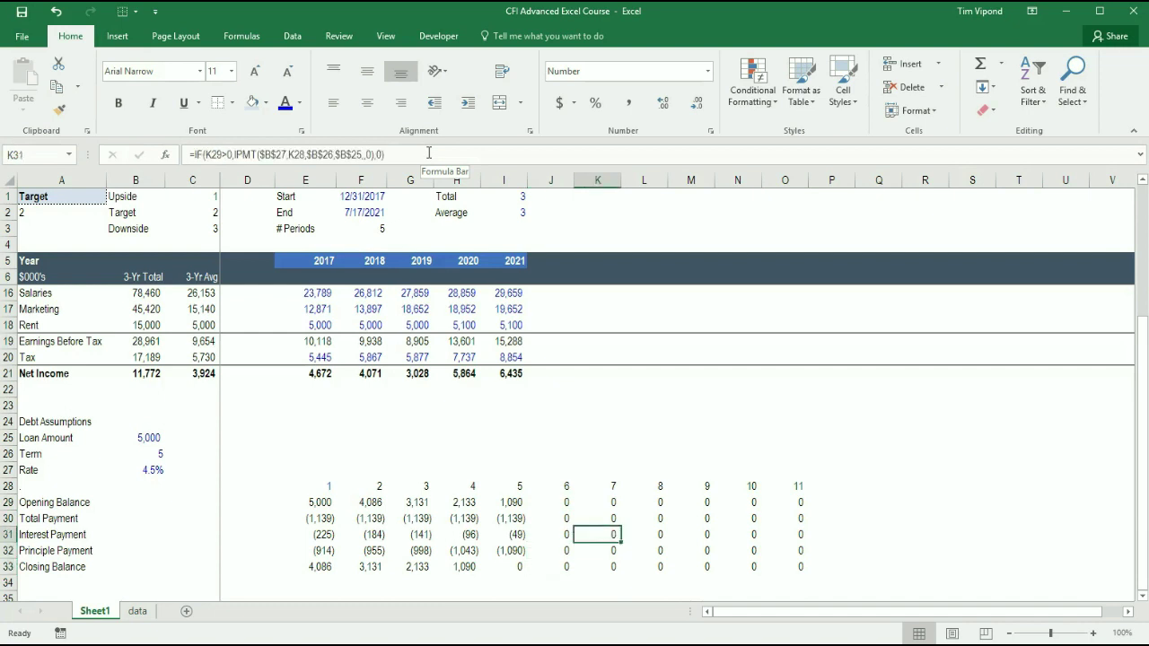
pyautogui.press('Up')
pyautogui.press('Up')
pyautogui.press('Up')
pyautogui.press('Right')
pyautogui.press('Right')
pyautogui.press('Right')
pyautogui.press('Right')
pyautogui.hotkey('shift', 'Down')
pyautogui.hotkey('shift', 'Down')
pyautogui.hotkey('shift', 'Down')
pyautogui.hotkey('shift', 'Down')
pyautogui.hotkey('shift', 'Down')
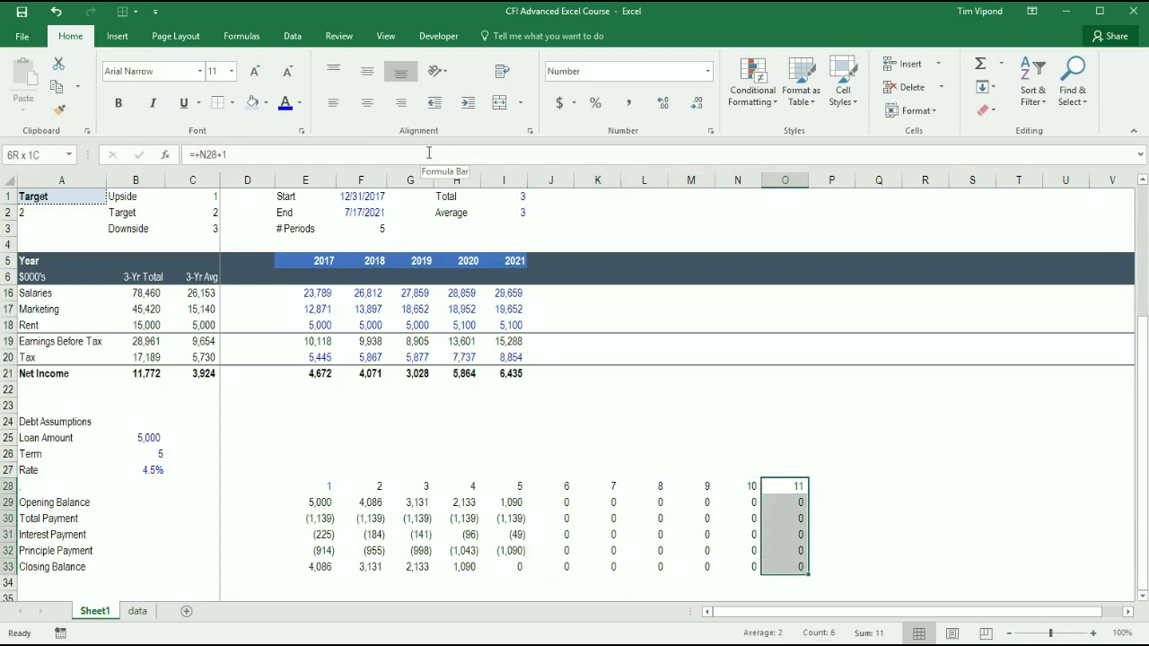
pyautogui.hotkey('shift', 'Right')
pyautogui.hotkey('shift', 'Right')
pyautogui.hotkey('shift', 'Right')
pyautogui.hotkey('shift', 'Right')
pyautogui.hotkey('shift', 'Right')
pyautogui.hotkey('shift', 'Right')
pyautogui.hotkey('shift', 'Right')
pyautogui.hotkey('shift', 'Right')
pyautogui.hotkey('shift', 'Right')
pyautogui.hotkey('shift', 'Right')
pyautogui.hotkey('shift', 'Left')
pyautogui.hotkey('shift', 'Left')
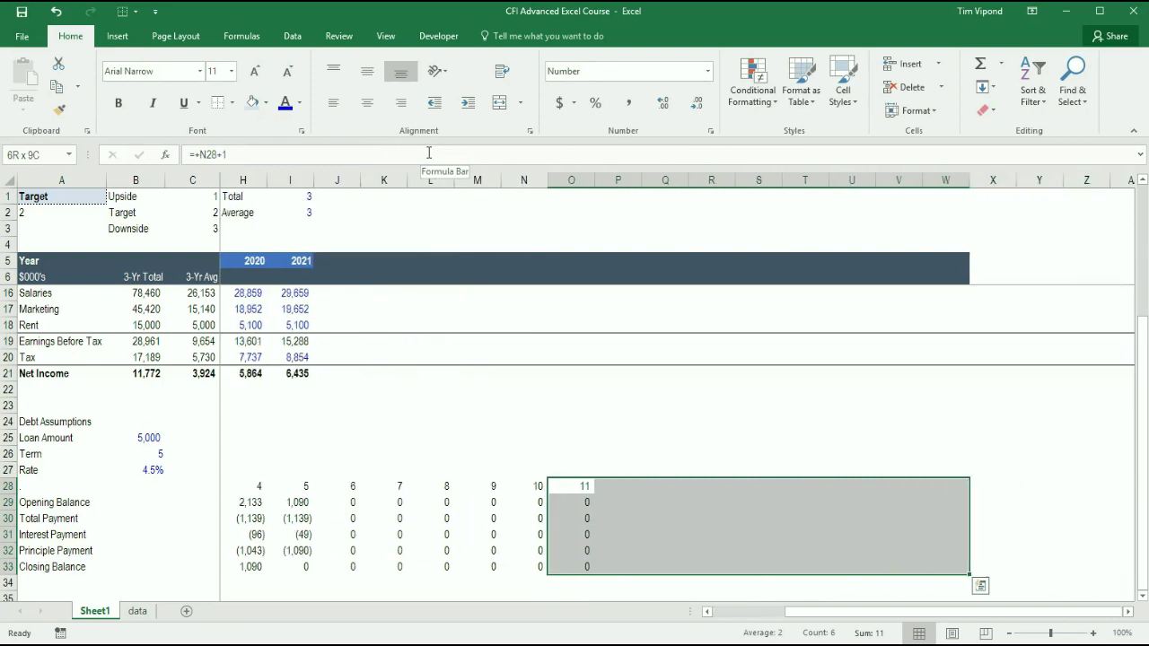
pyautogui.hotkey('ctrl', 'r')
pyautogui.press('Left')
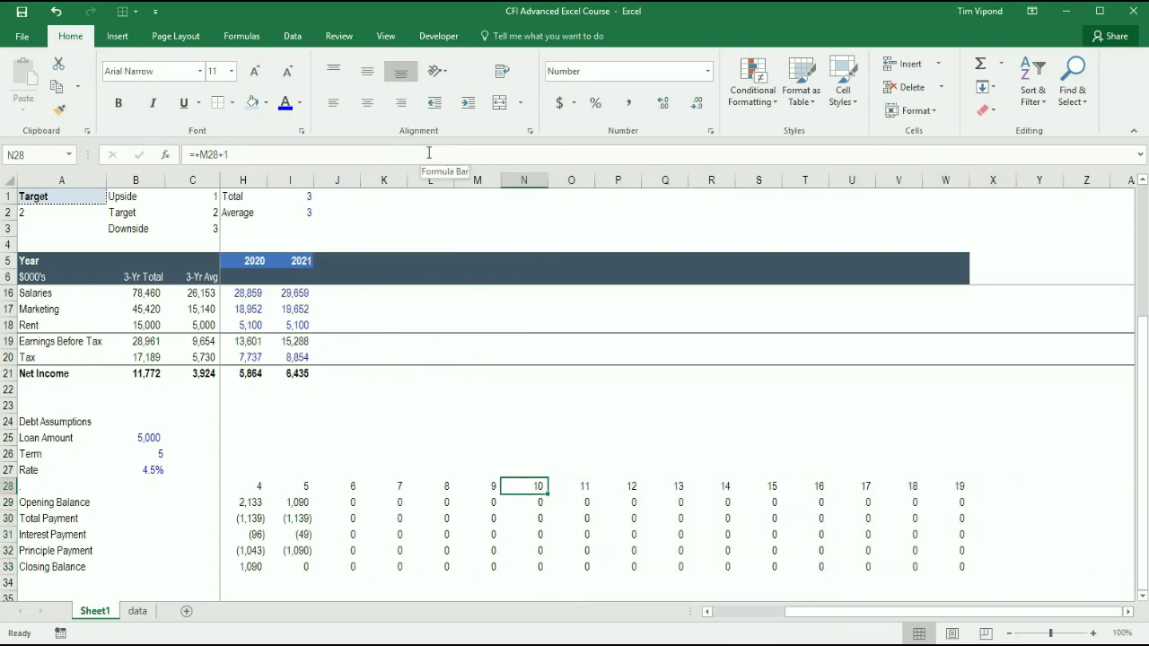
pyautogui.press('Left')
pyautogui.press('Left')
pyautogui.press('Home')
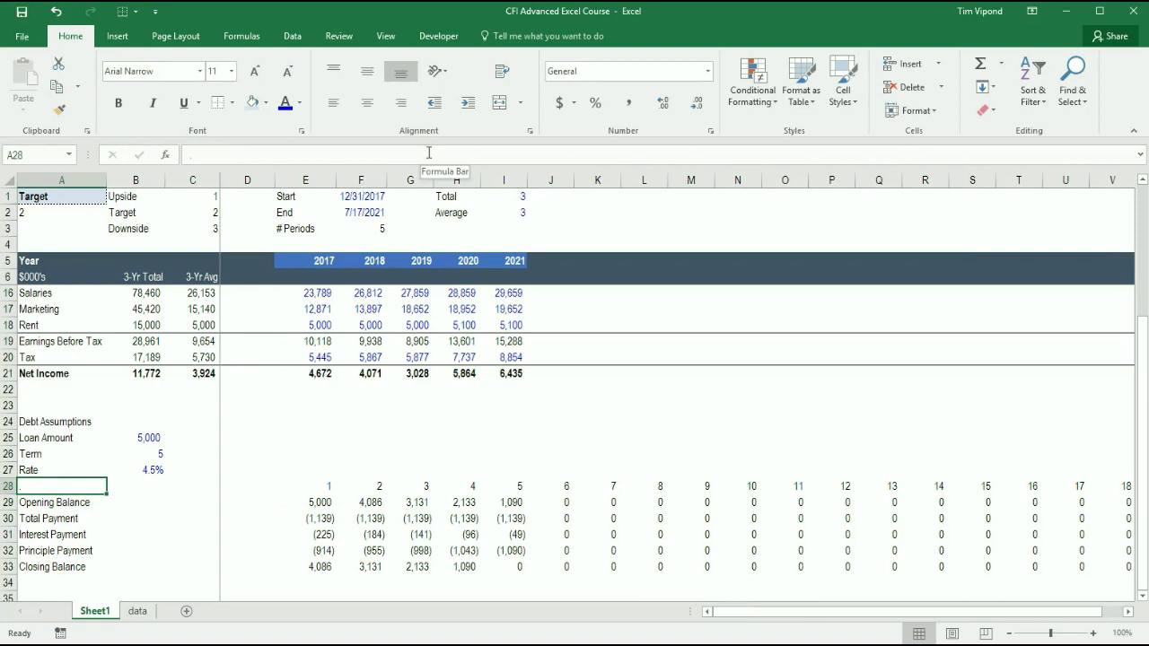
# - Enter a 10-year term, a 10,000 loan amount and a 12% rate in the debt inputs
pyautogui.press('Up')
pyautogui.press('Up')
pyautogui.press('Right')
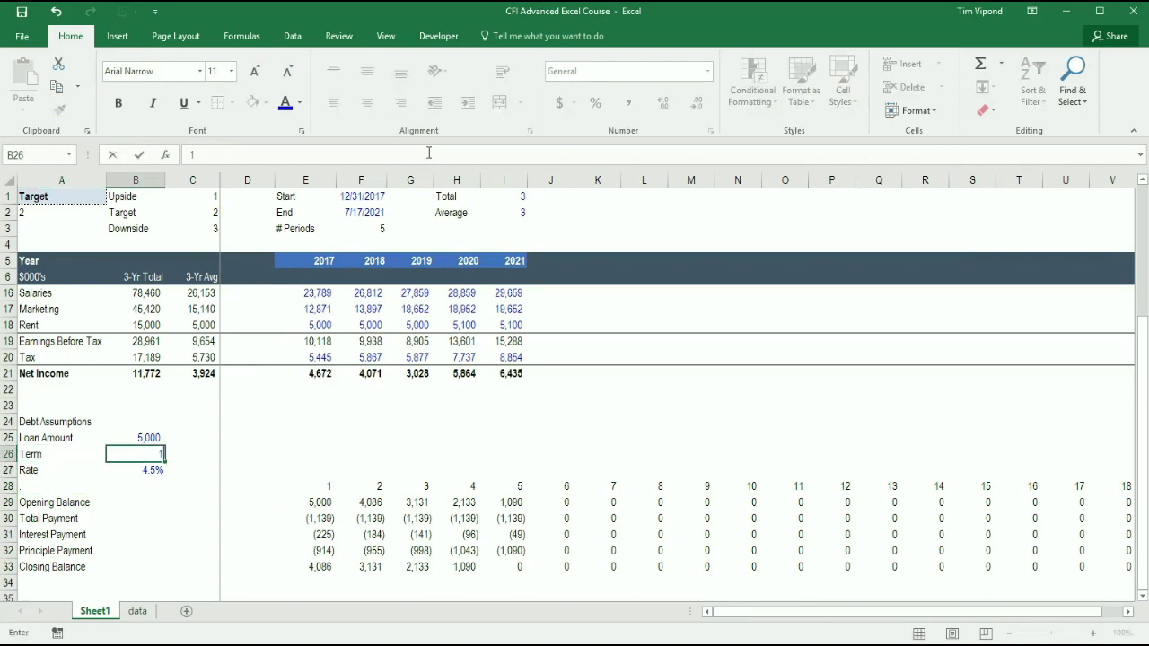
pyautogui.write('10')
pyautogui.press('Return')
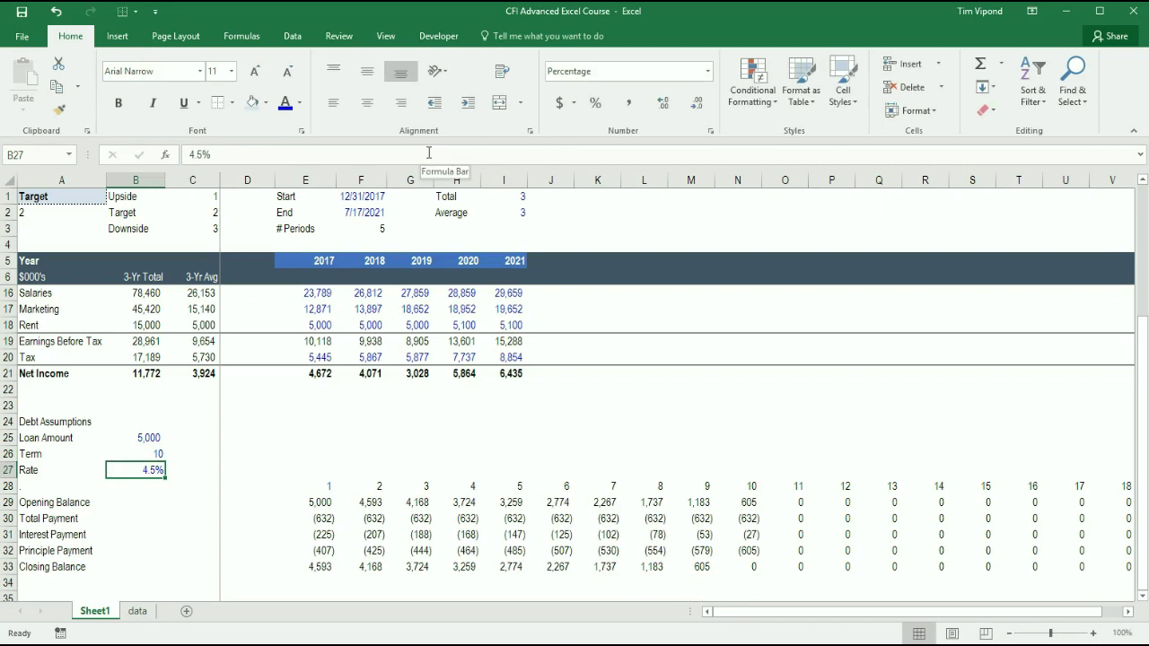
pyautogui.press('Up')
pyautogui.press('Up')
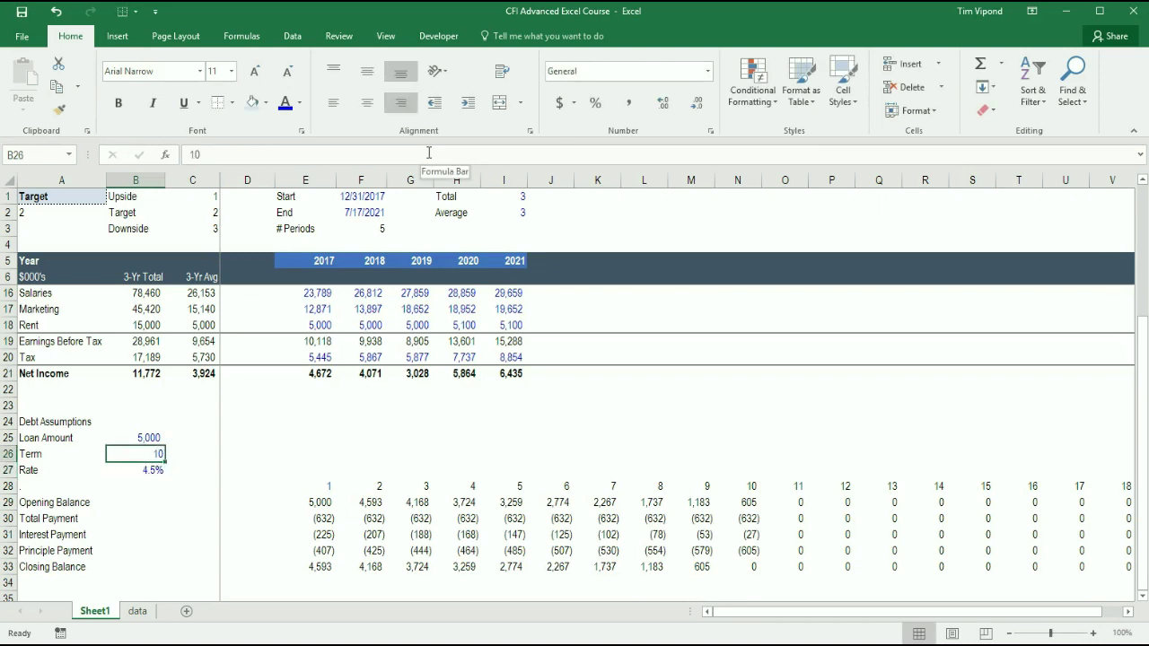
pyautogui.press('F2')
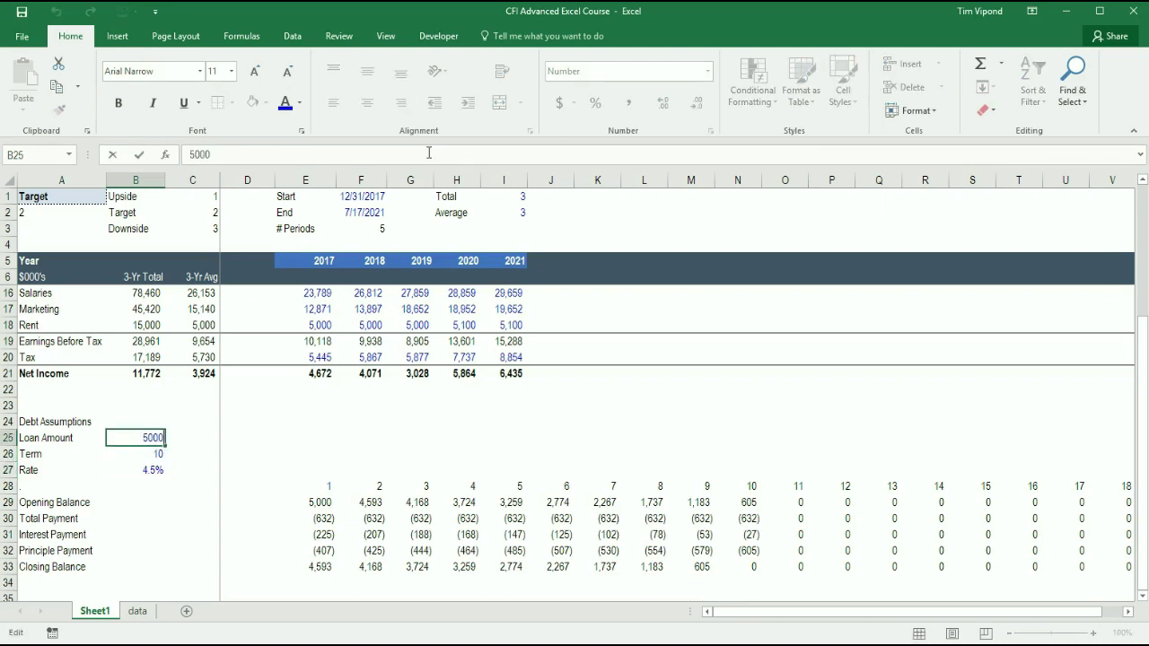
pyautogui.press('Home')
pyautogui.press('Delete')
pyautogui.write('10')
pyautogui.press('Return')
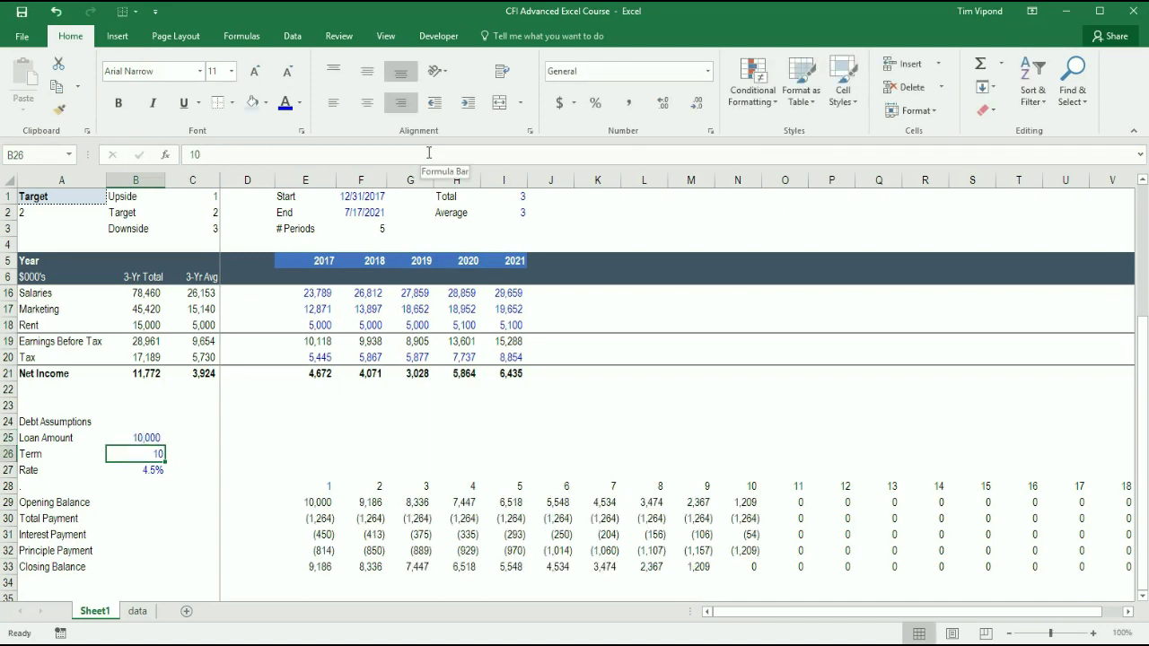
pyautogui.press('Down')
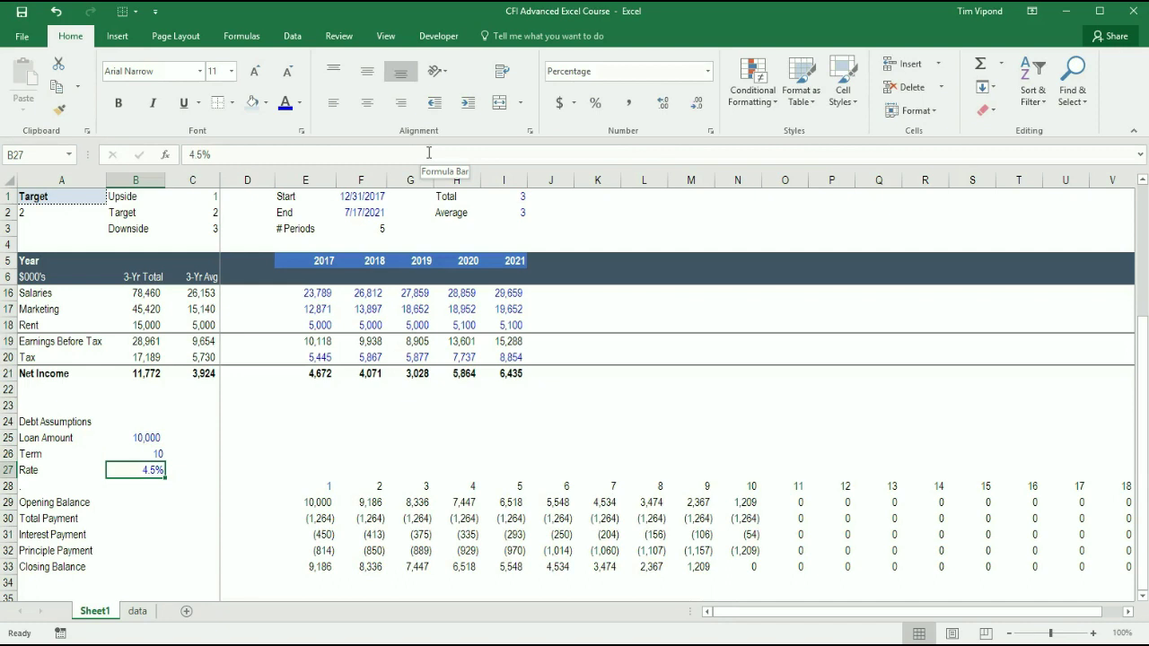
pyautogui.write('12')
pyautogui.press('Return')
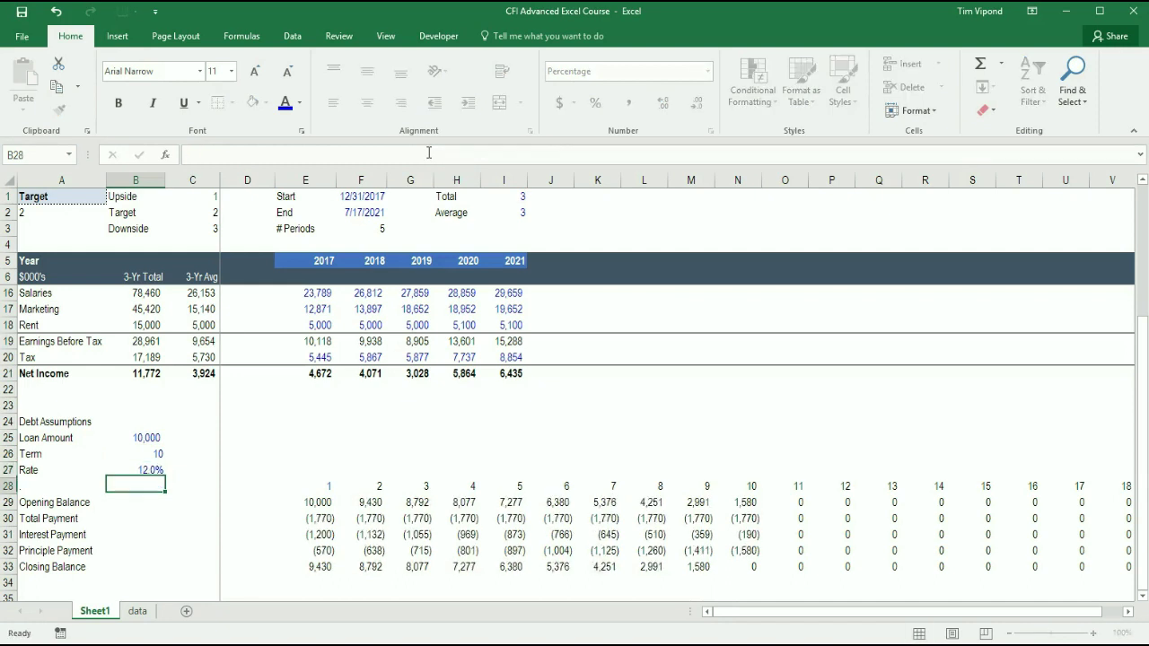
# - Try 5- and 3-year terms, settle on 5, and check the E30 and E31 formulas
pyautogui.press('Up')
pyautogui.press('Up')
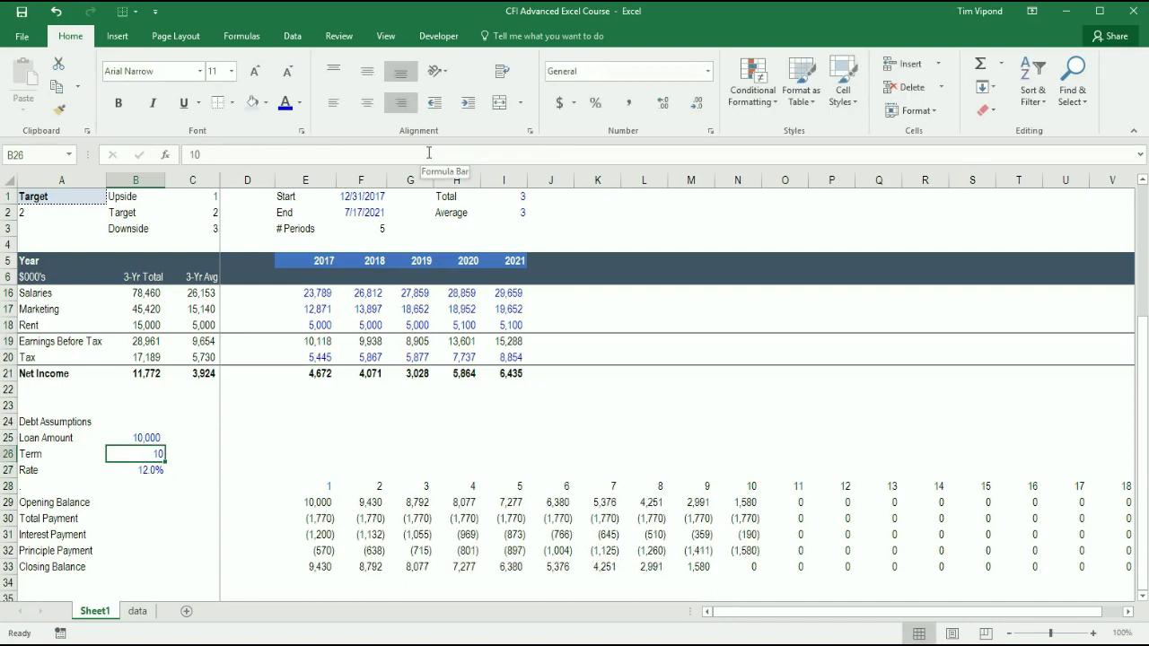
pyautogui.write('5')
pyautogui.press('Return')
pyautogui.press('Up')
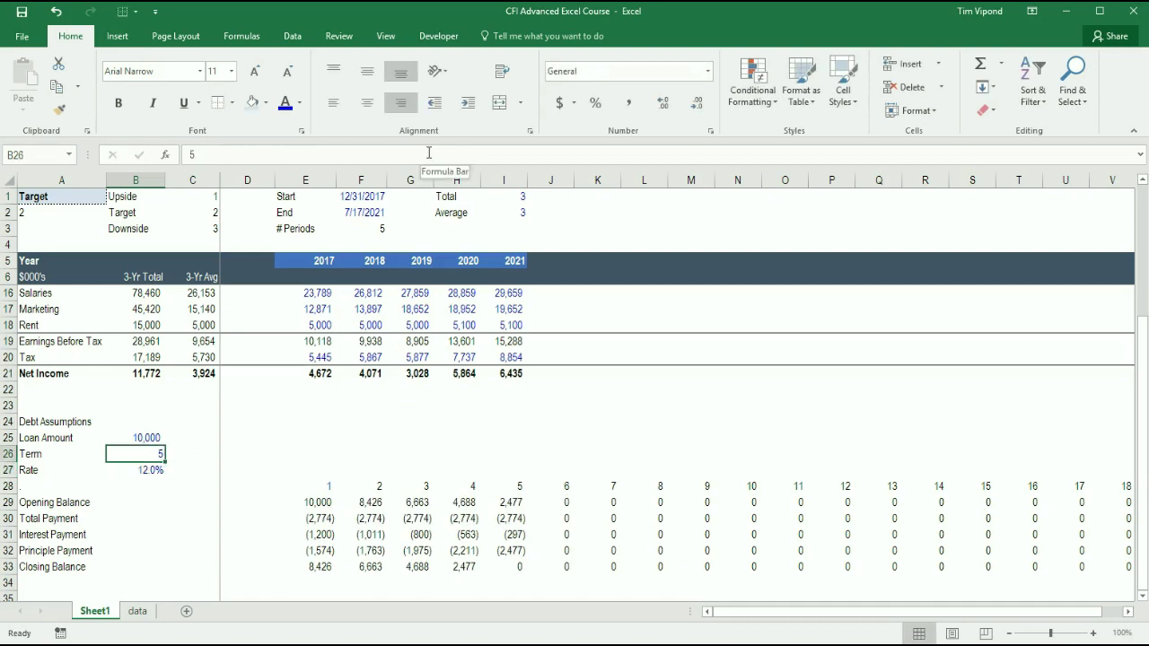
pyautogui.write('3')
pyautogui.press('Return')
pyautogui.press('Up')
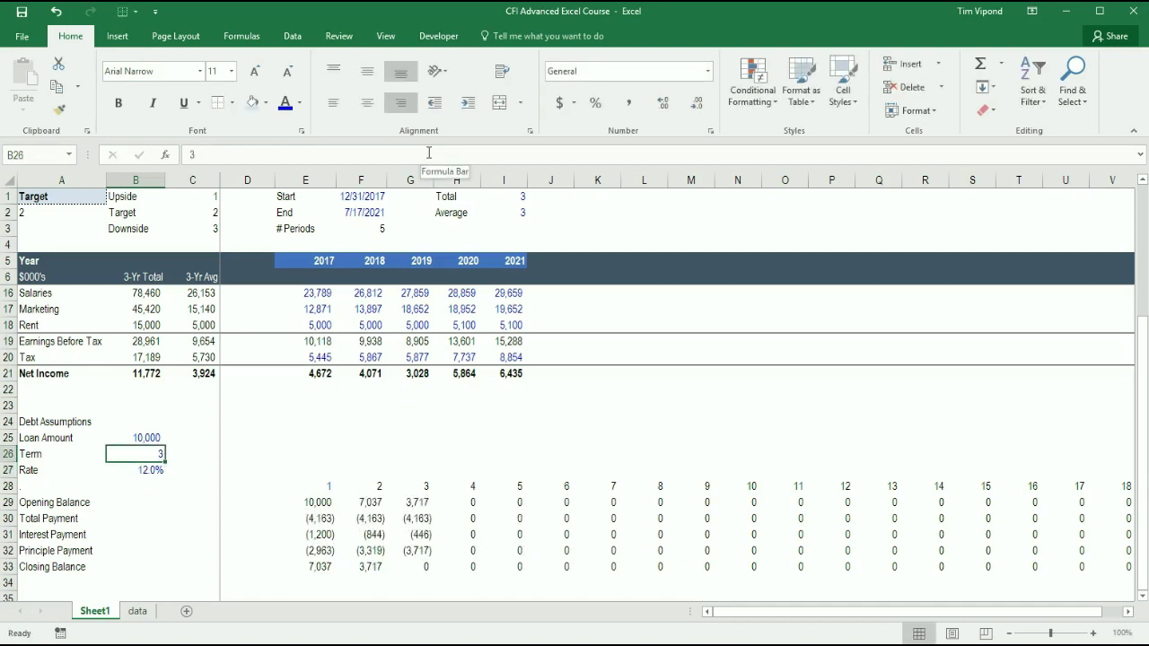
pyautogui.write('5')
pyautogui.press('Return')
pyautogui.press('Right')
pyautogui.press('Right')
pyautogui.press('Right')
pyautogui.press('Down')
pyautogui.press('Down')
pyautogui.press('Down')
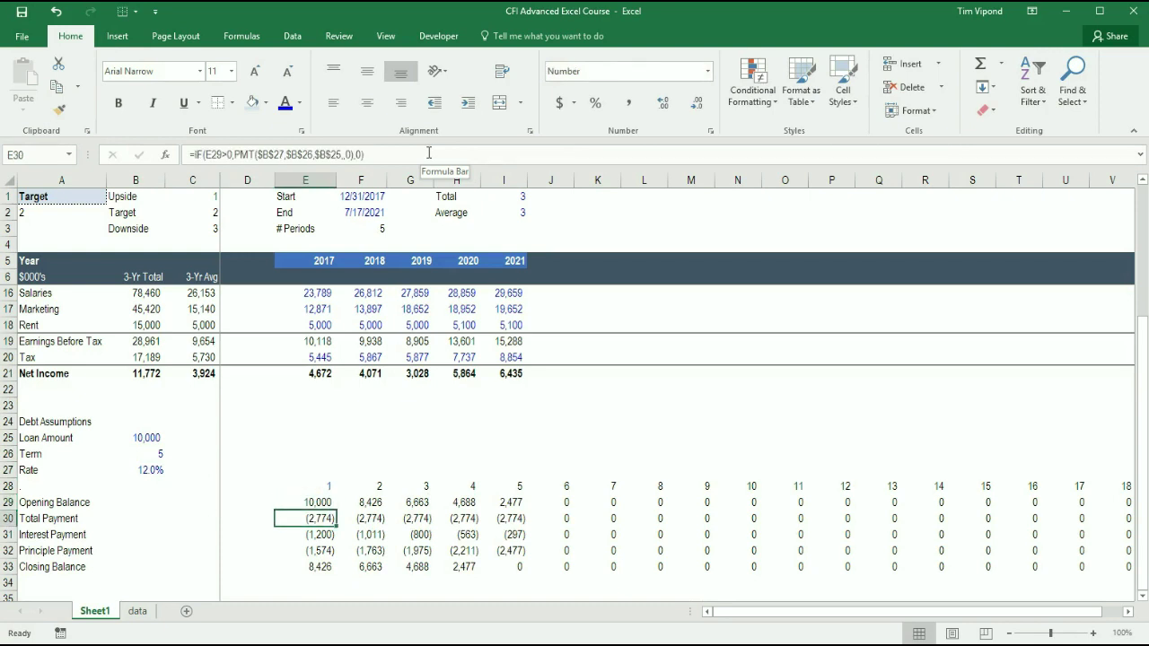
pyautogui.press('Down')
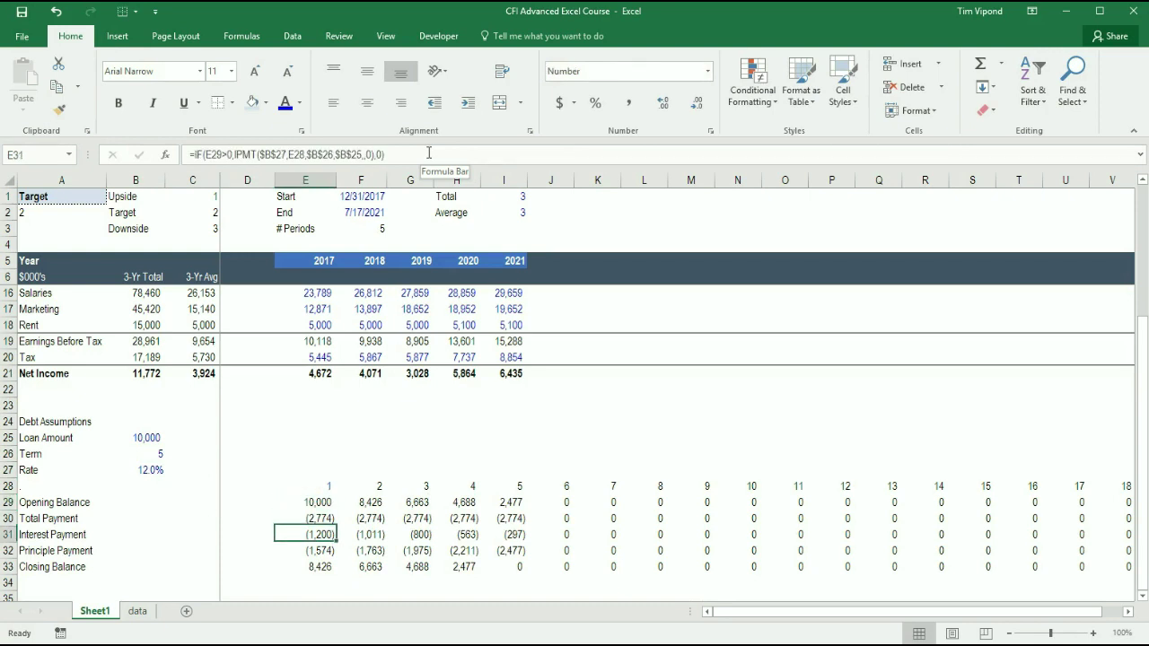